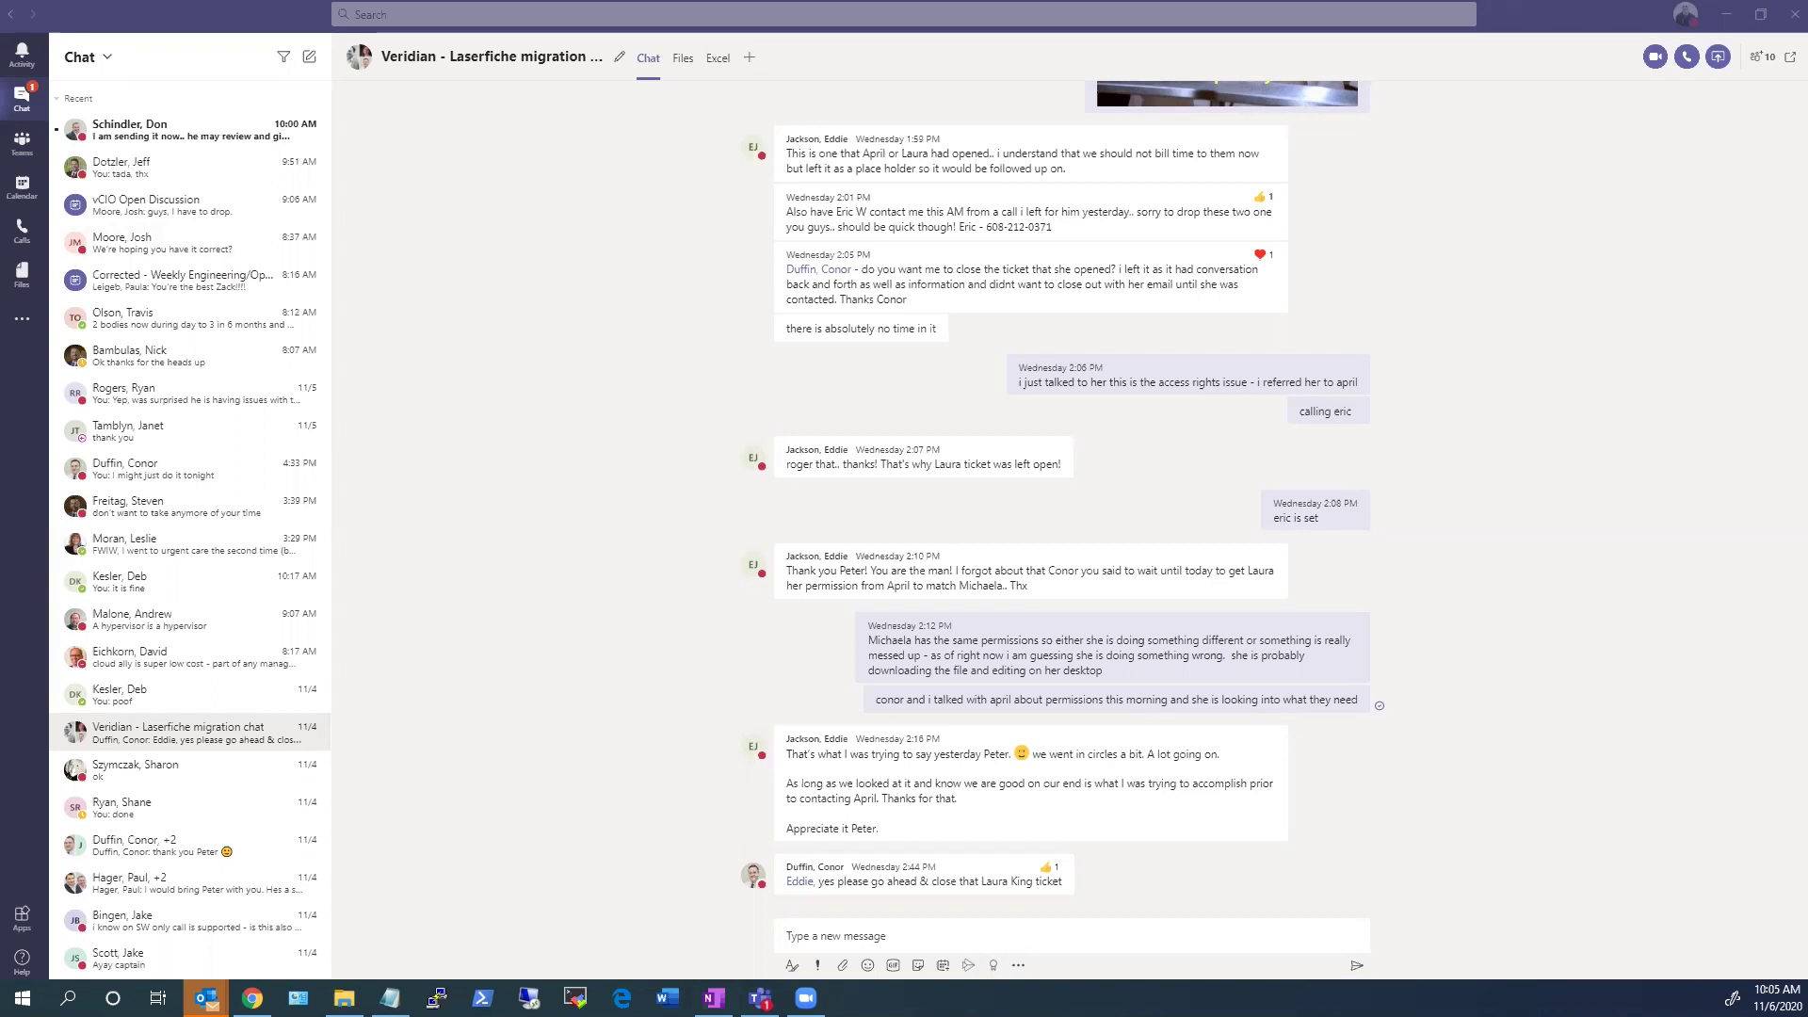
Step: Bring up the slash command list and look up a contact by partial first name with the /call command
{"action": "left_click", "coordinate": [403, 15]}
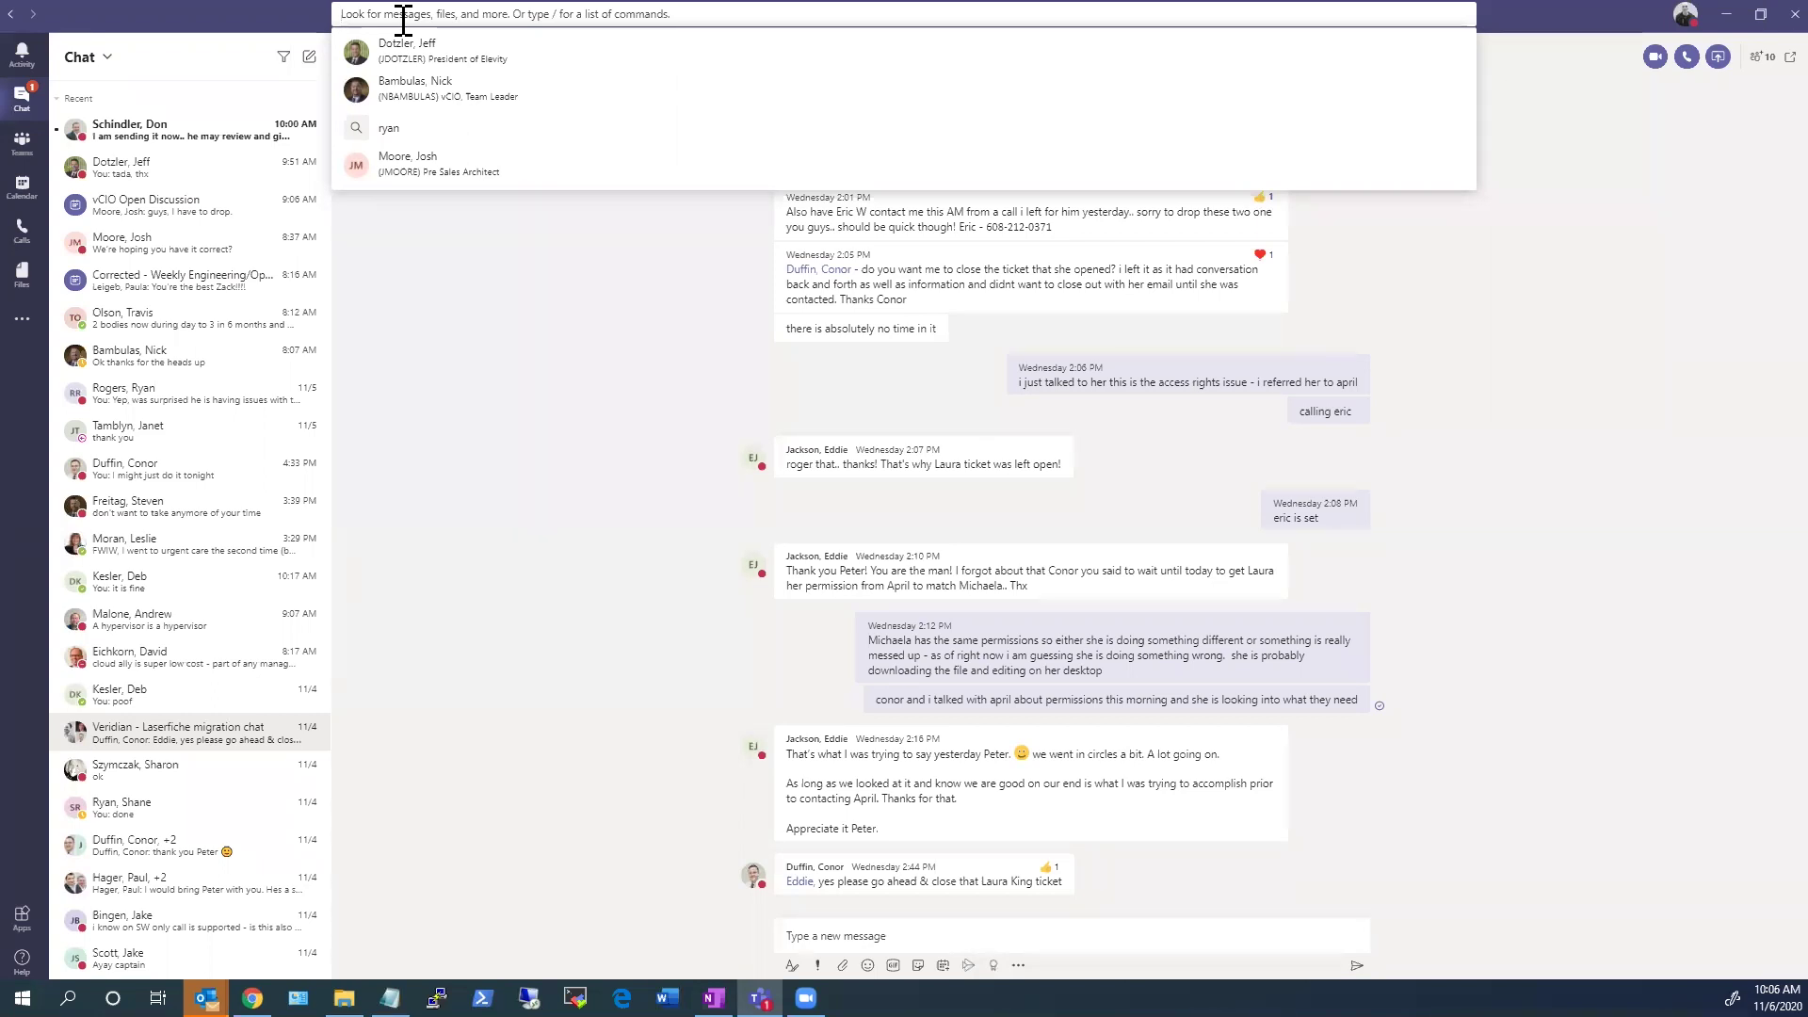
{"action": "type", "text": "/"}
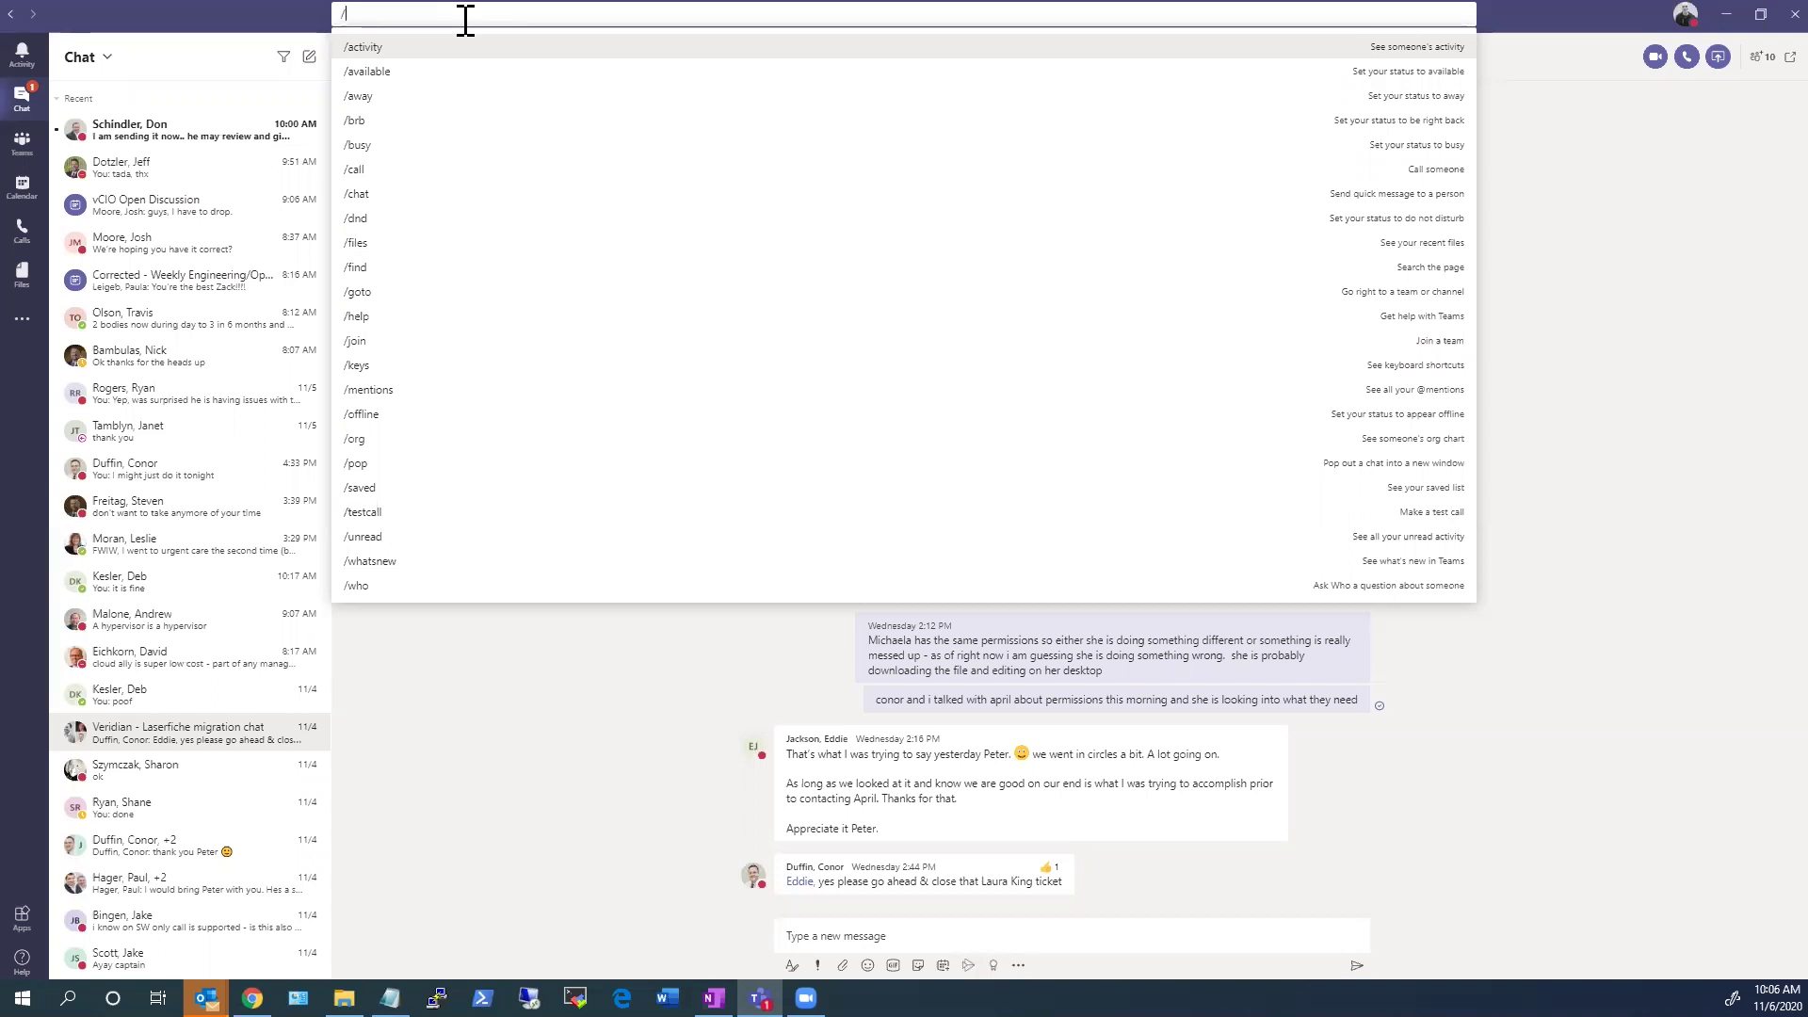
{"action": "type", "text": "call"}
{"action": "key", "text": "Return"}
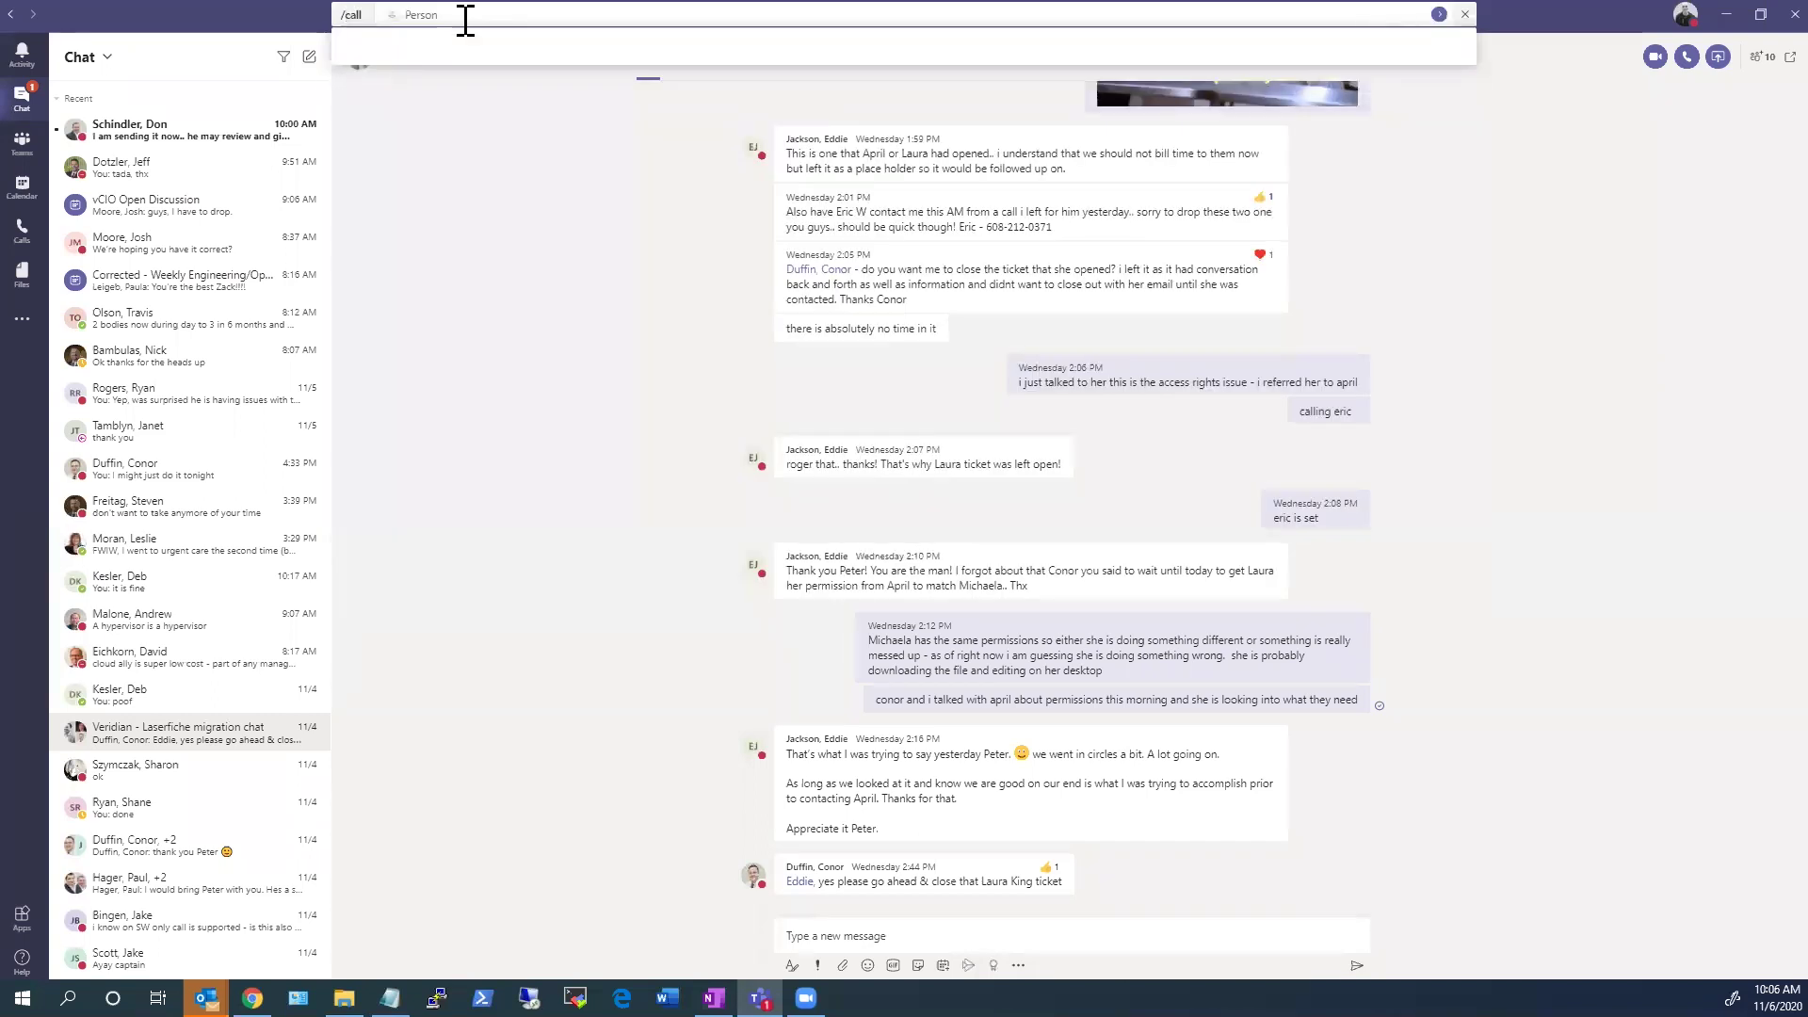
{"action": "type", "text": "je"}
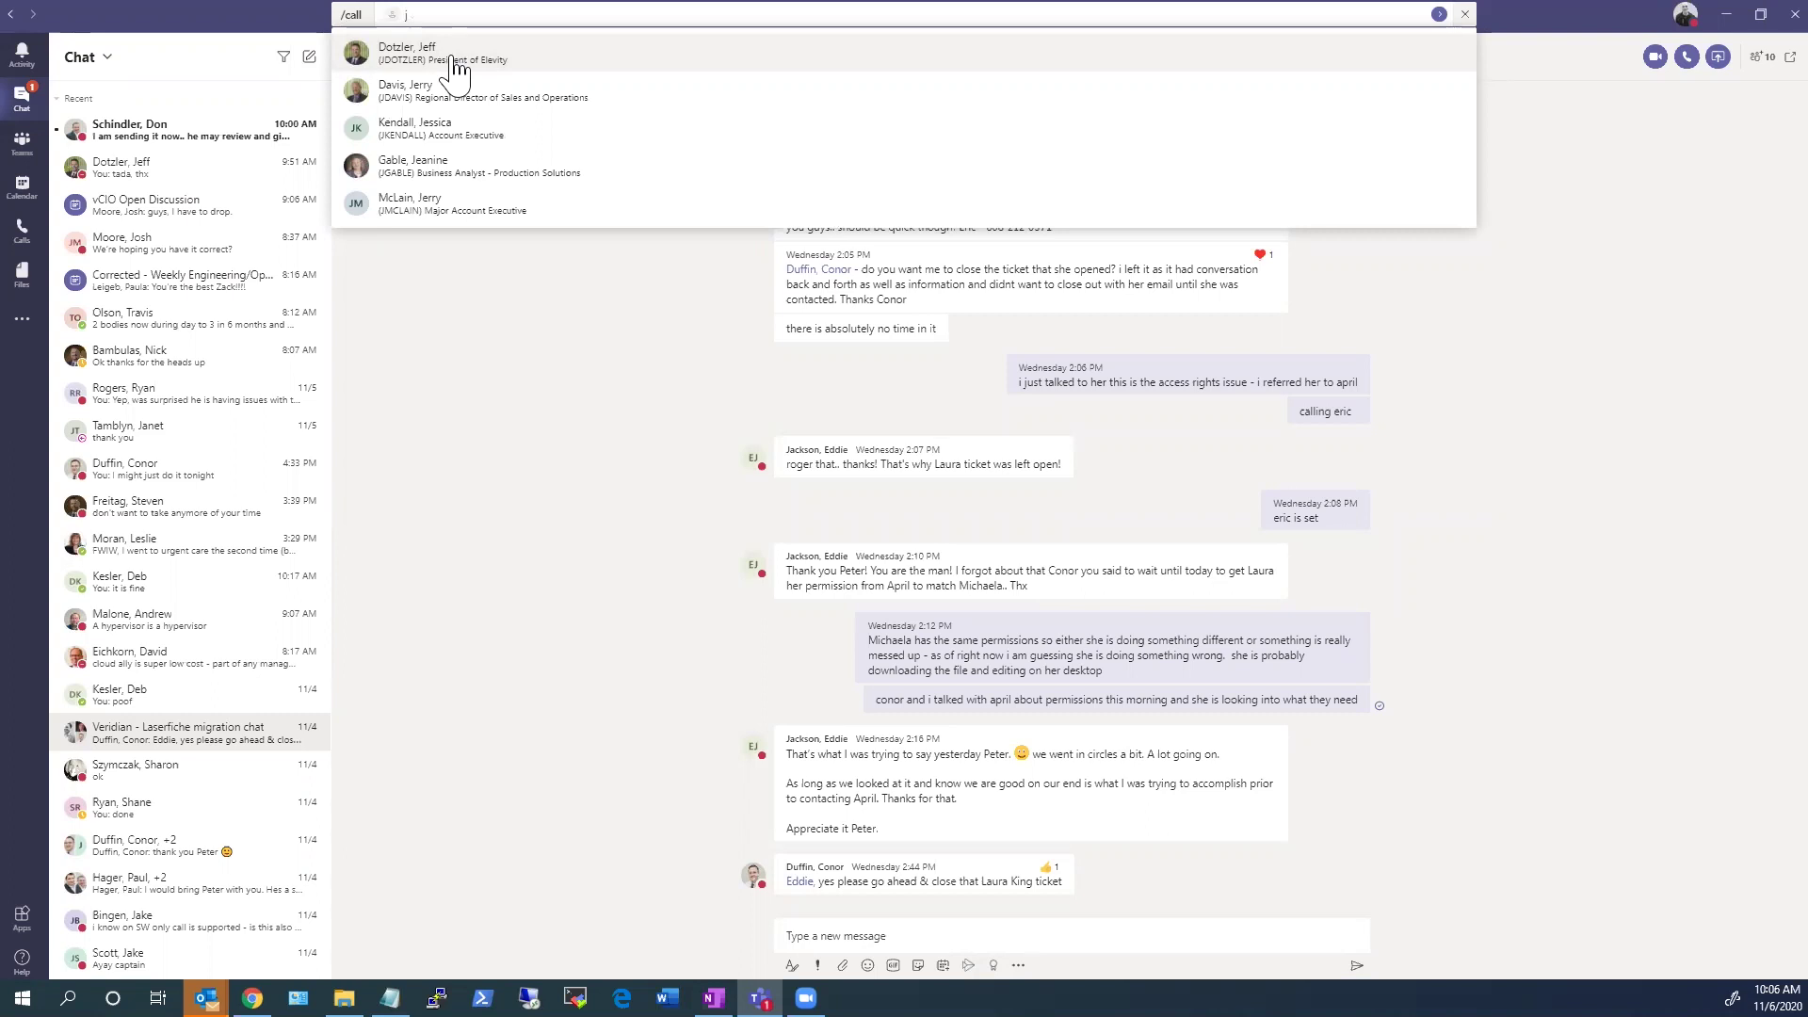
Step: Clear the unfinished call command, list the slash commands again, and empty the search box
{"action": "key", "text": "BackSpace"}
{"action": "key", "text": "BackSpace"}
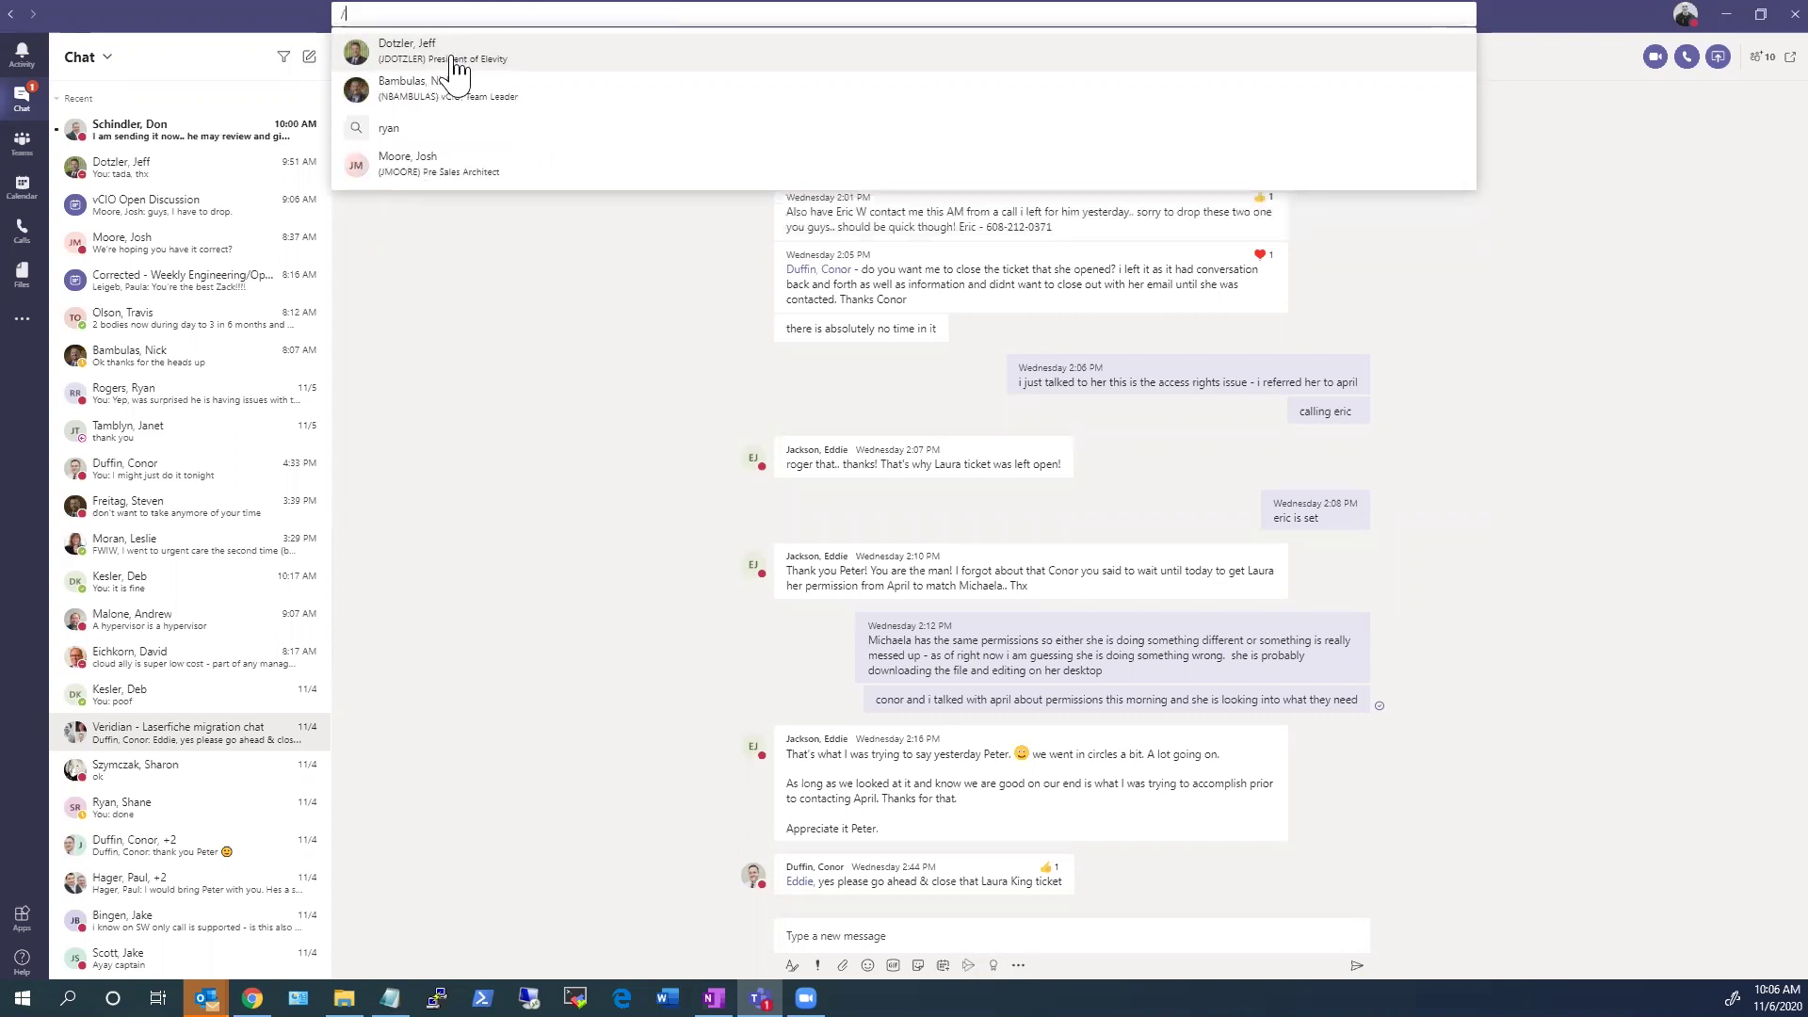
{"action": "type", "text": "/"}
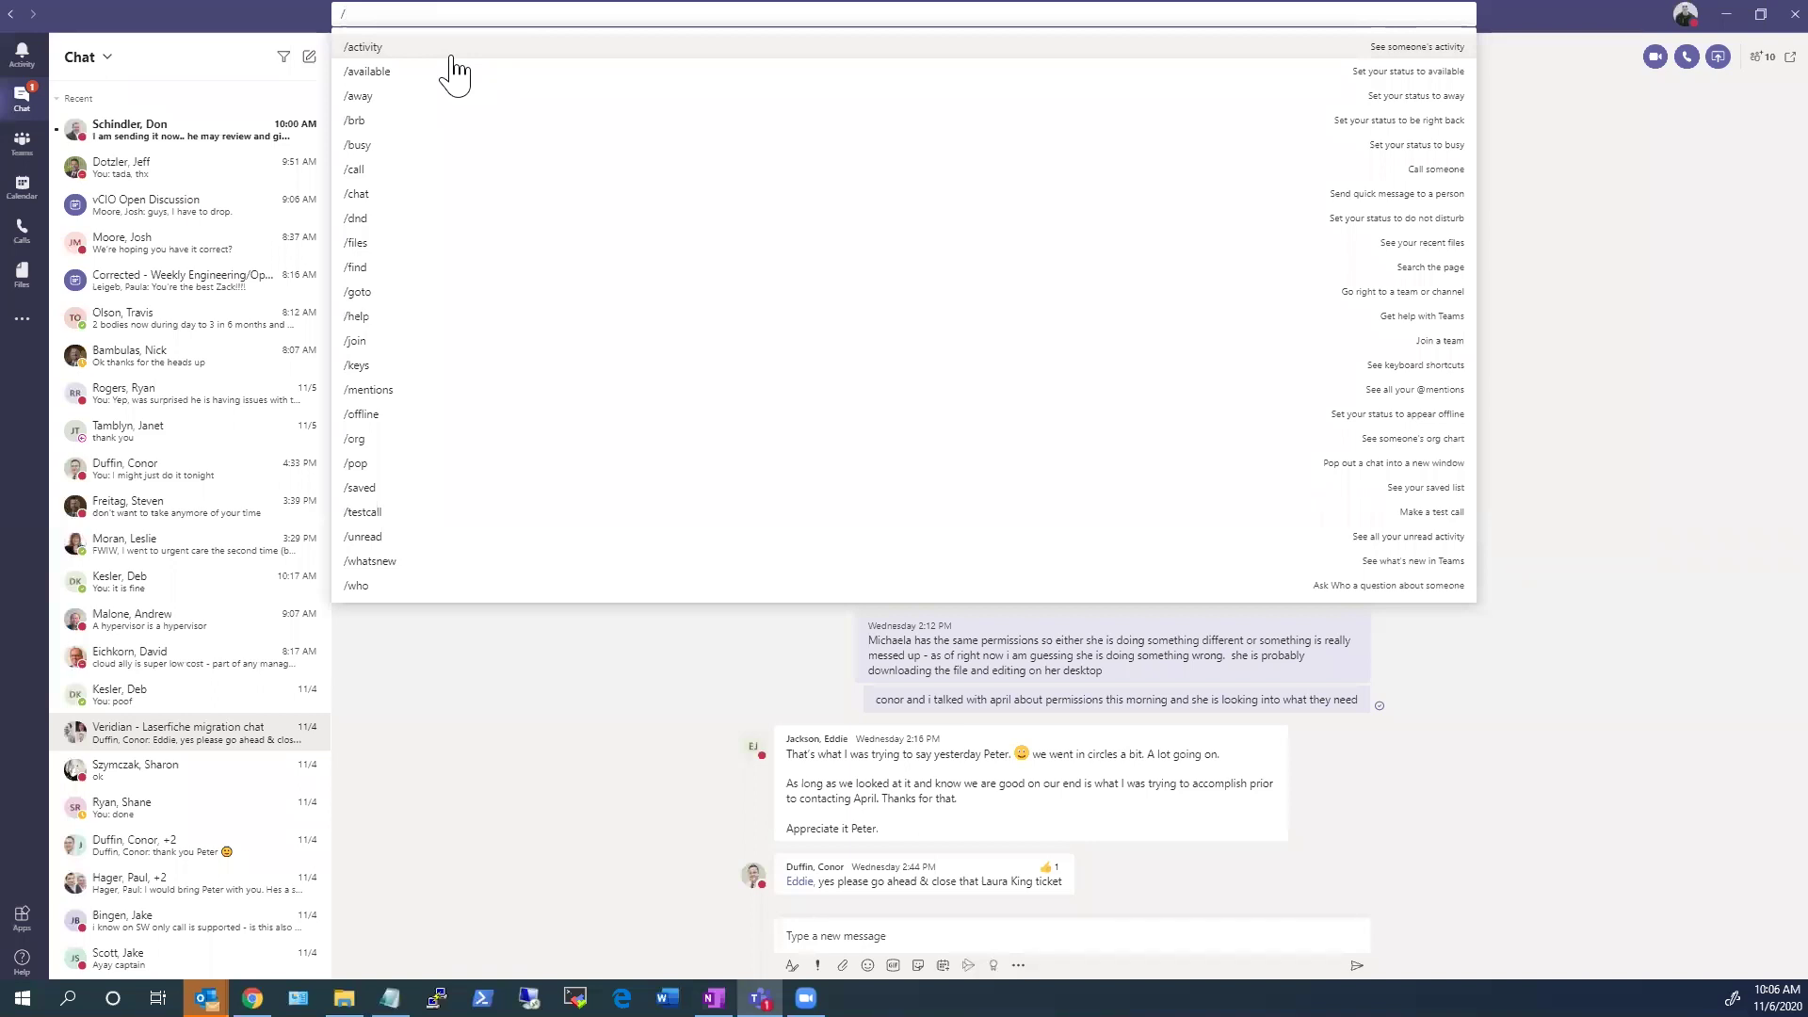
{"action": "key", "text": "BackSpace"}
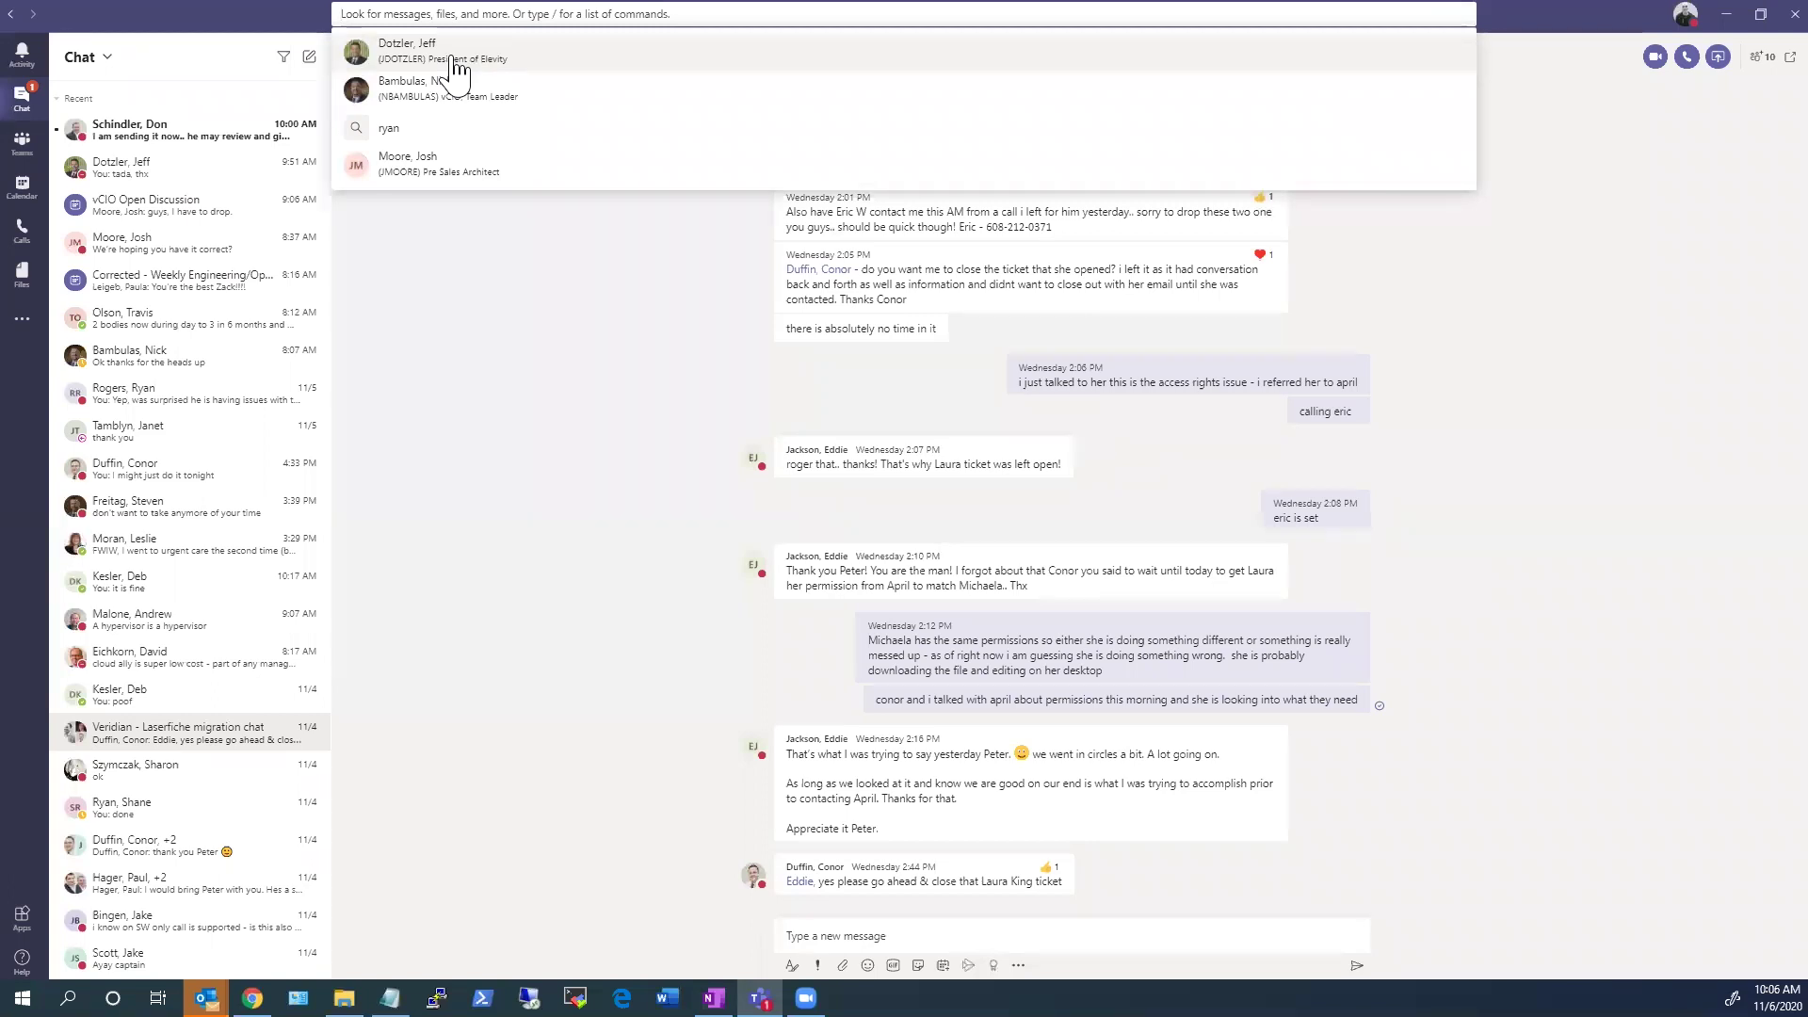
Step: Look through the list of keyboard shortcuts and close it
{"action": "key", "text": "ctrl+period"}
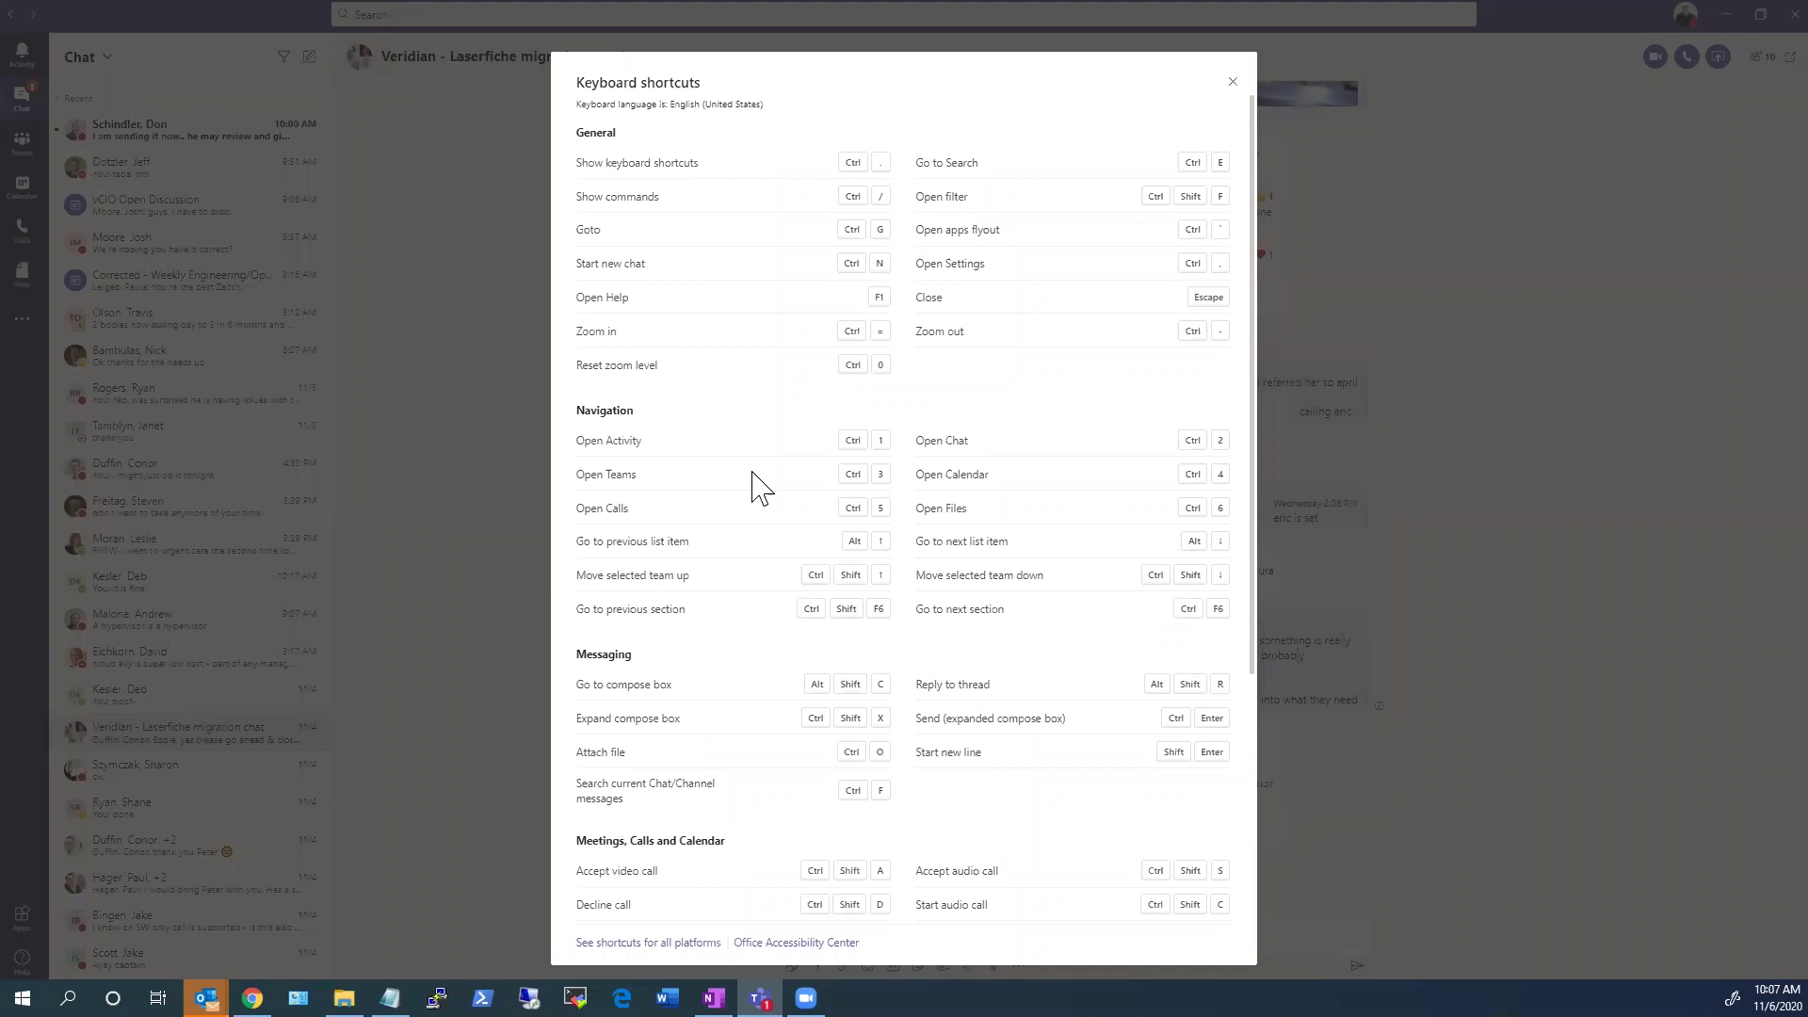
{"action": "scroll", "coordinate": [754, 484], "scroll_direction": "down", "scroll_amount": 2}
{"action": "scroll", "coordinate": [755, 484], "scroll_direction": "up", "scroll_amount": 2}
{"action": "key", "text": "Escape"}
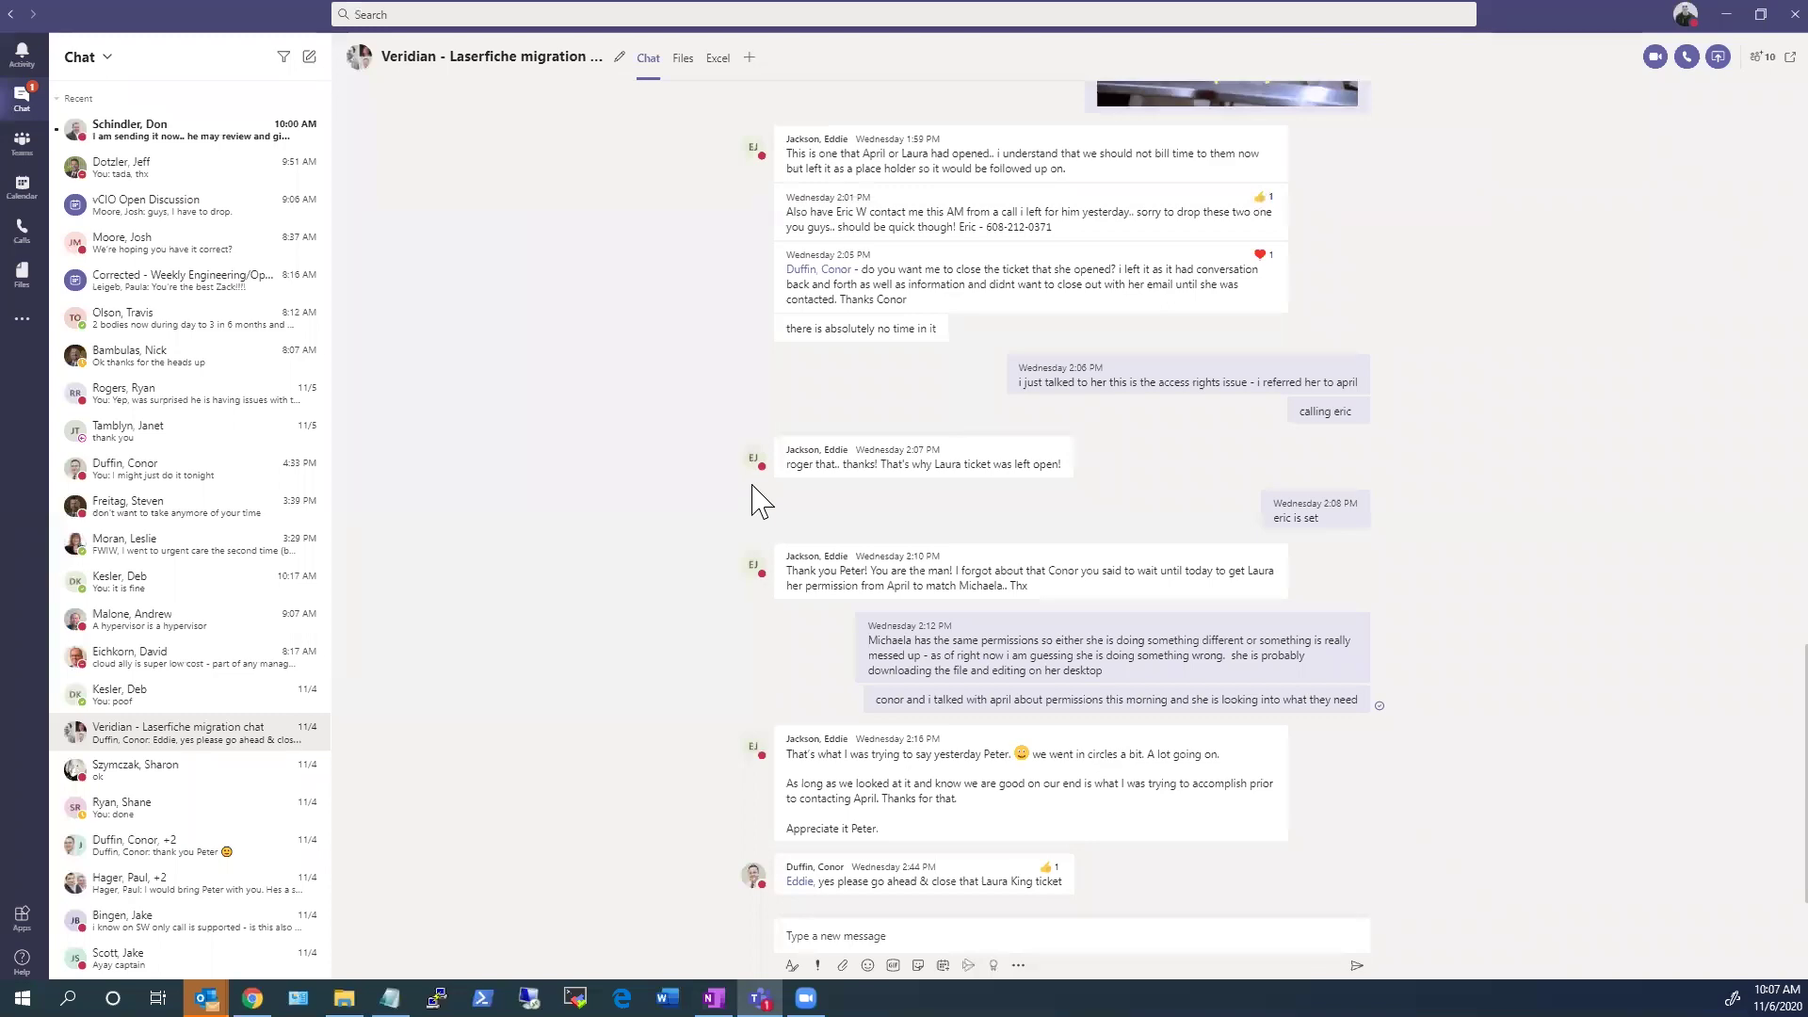
Step: Reset the interface zoom to 100% and zoom back out to the smaller view
{"action": "key", "text": "ctrl+0"}
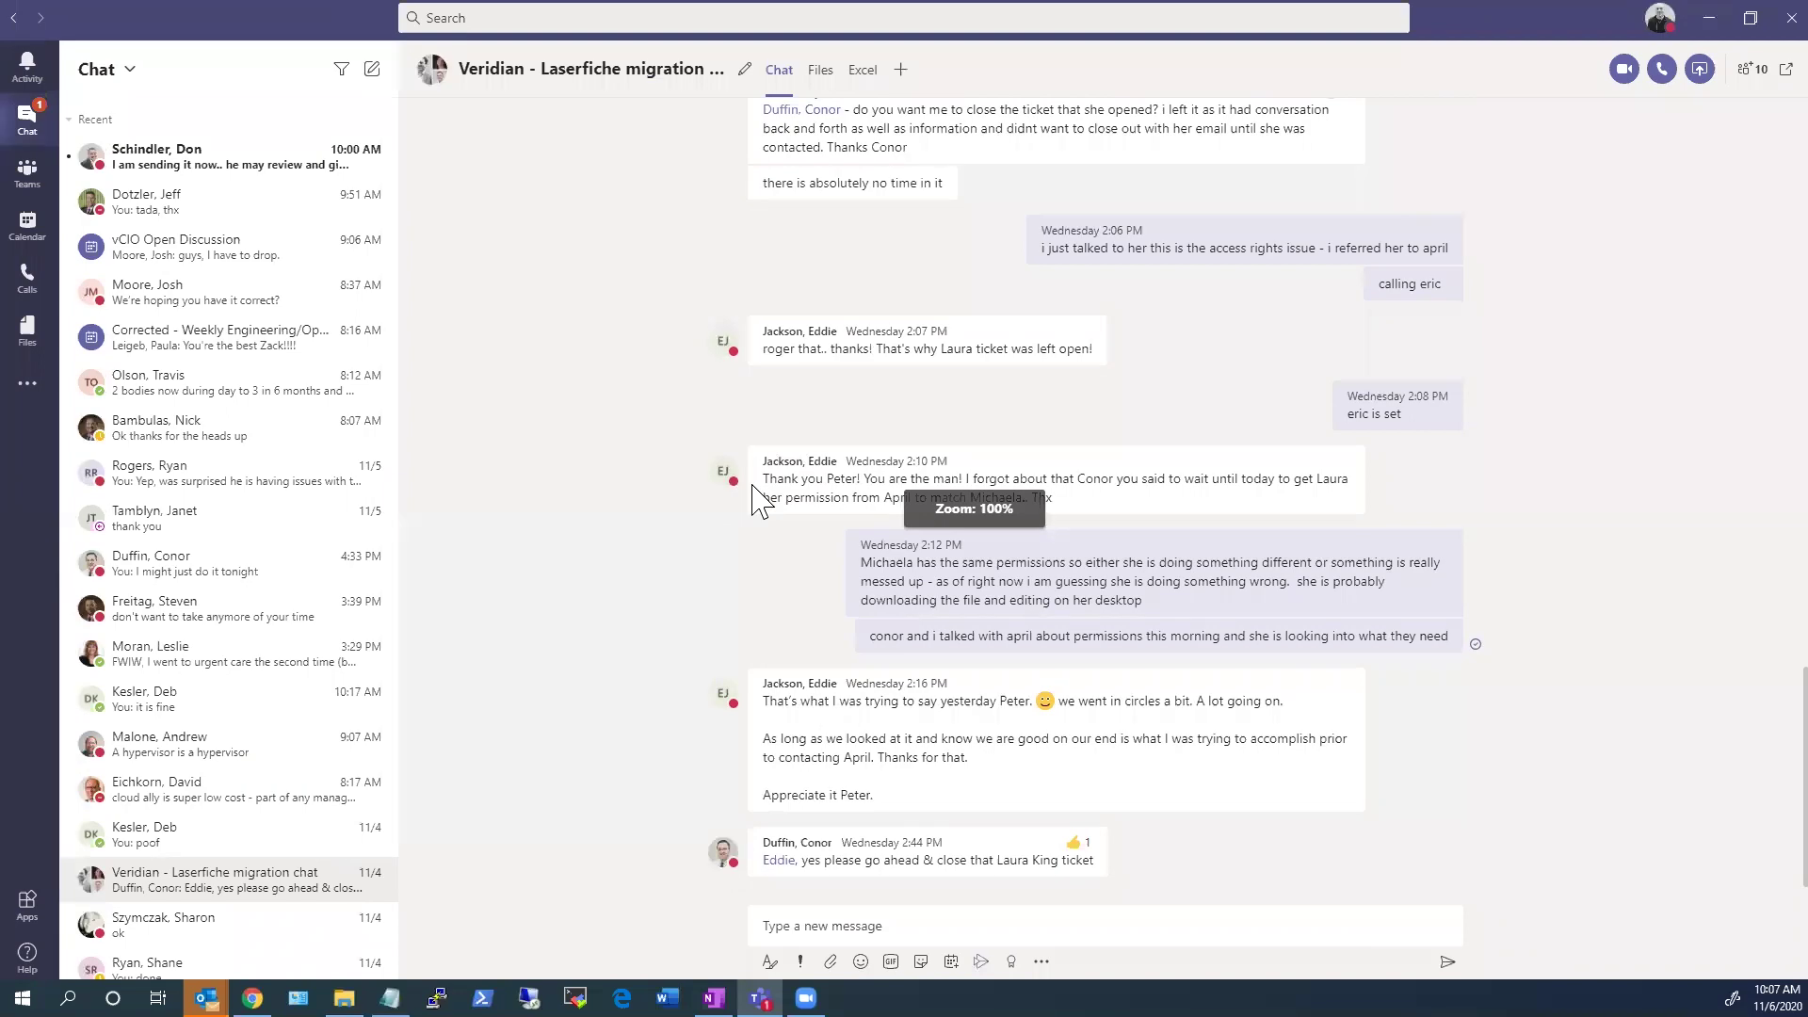
{"action": "key", "text": "ctrl+minus"}
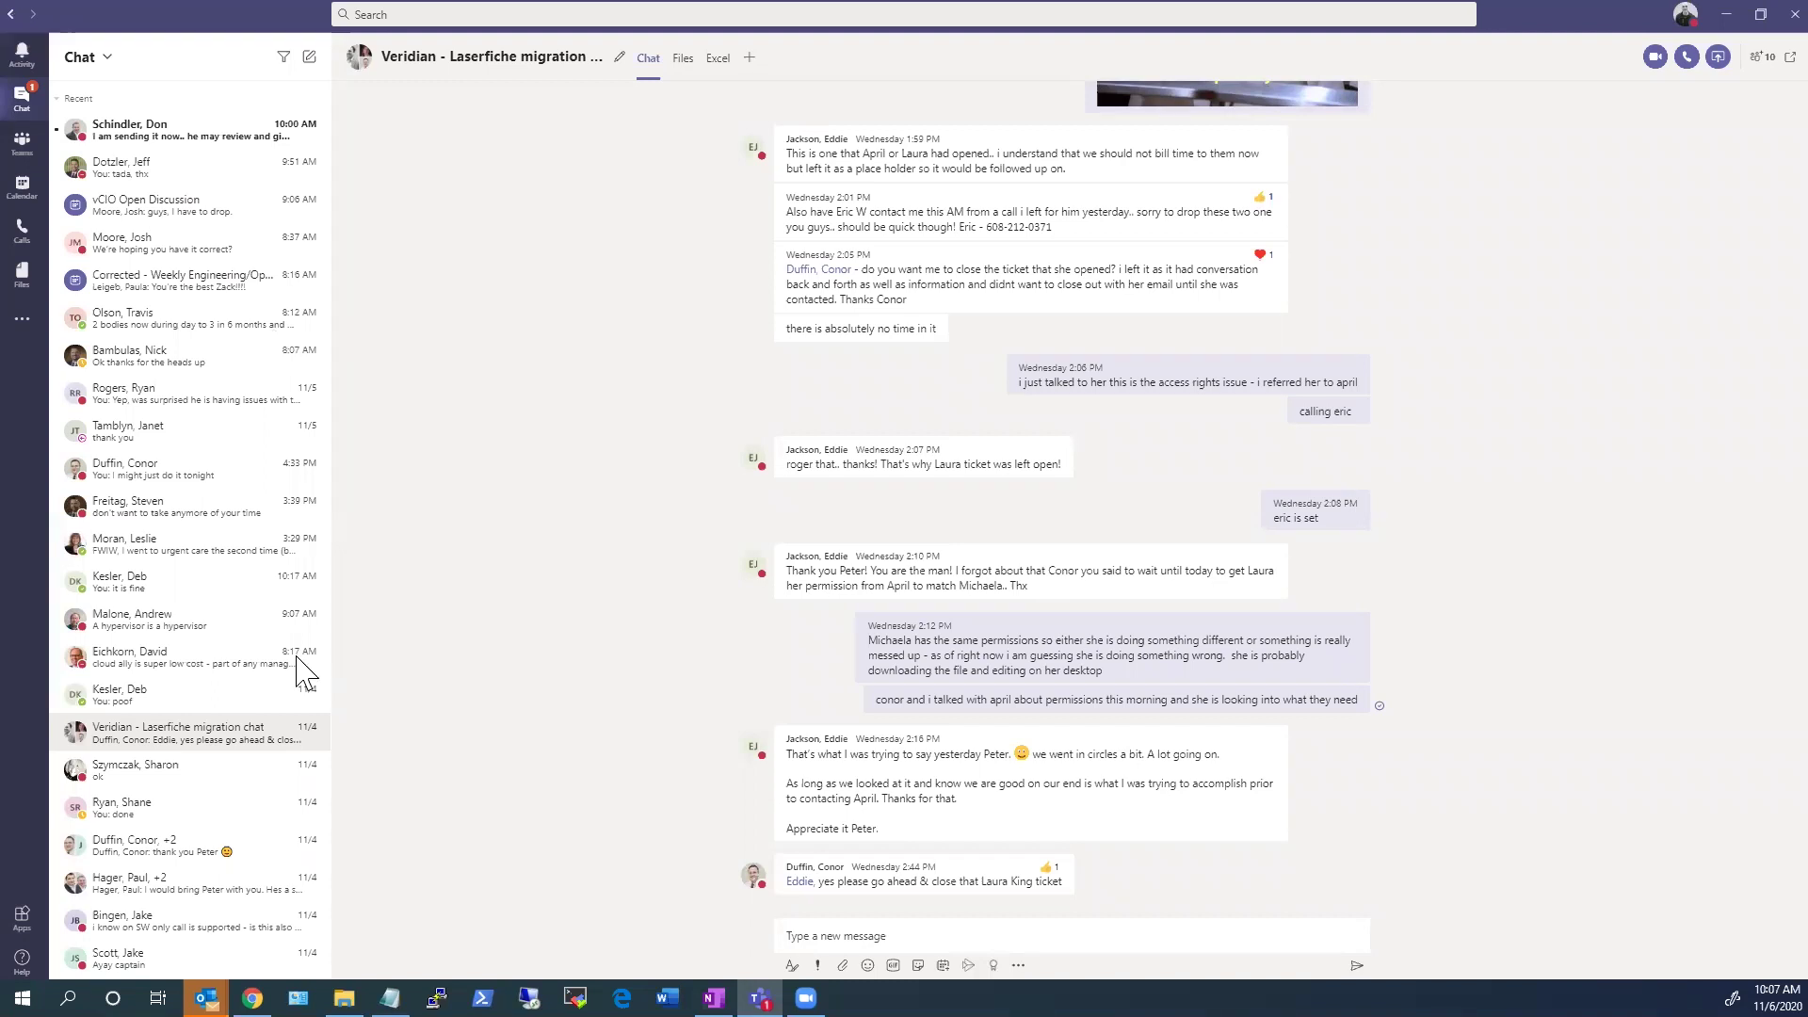
Step: Open the one-to-one chat just above vCIO Open Discussion and pop it out into its own window
{"action": "left_click", "coordinate": [132, 169]}
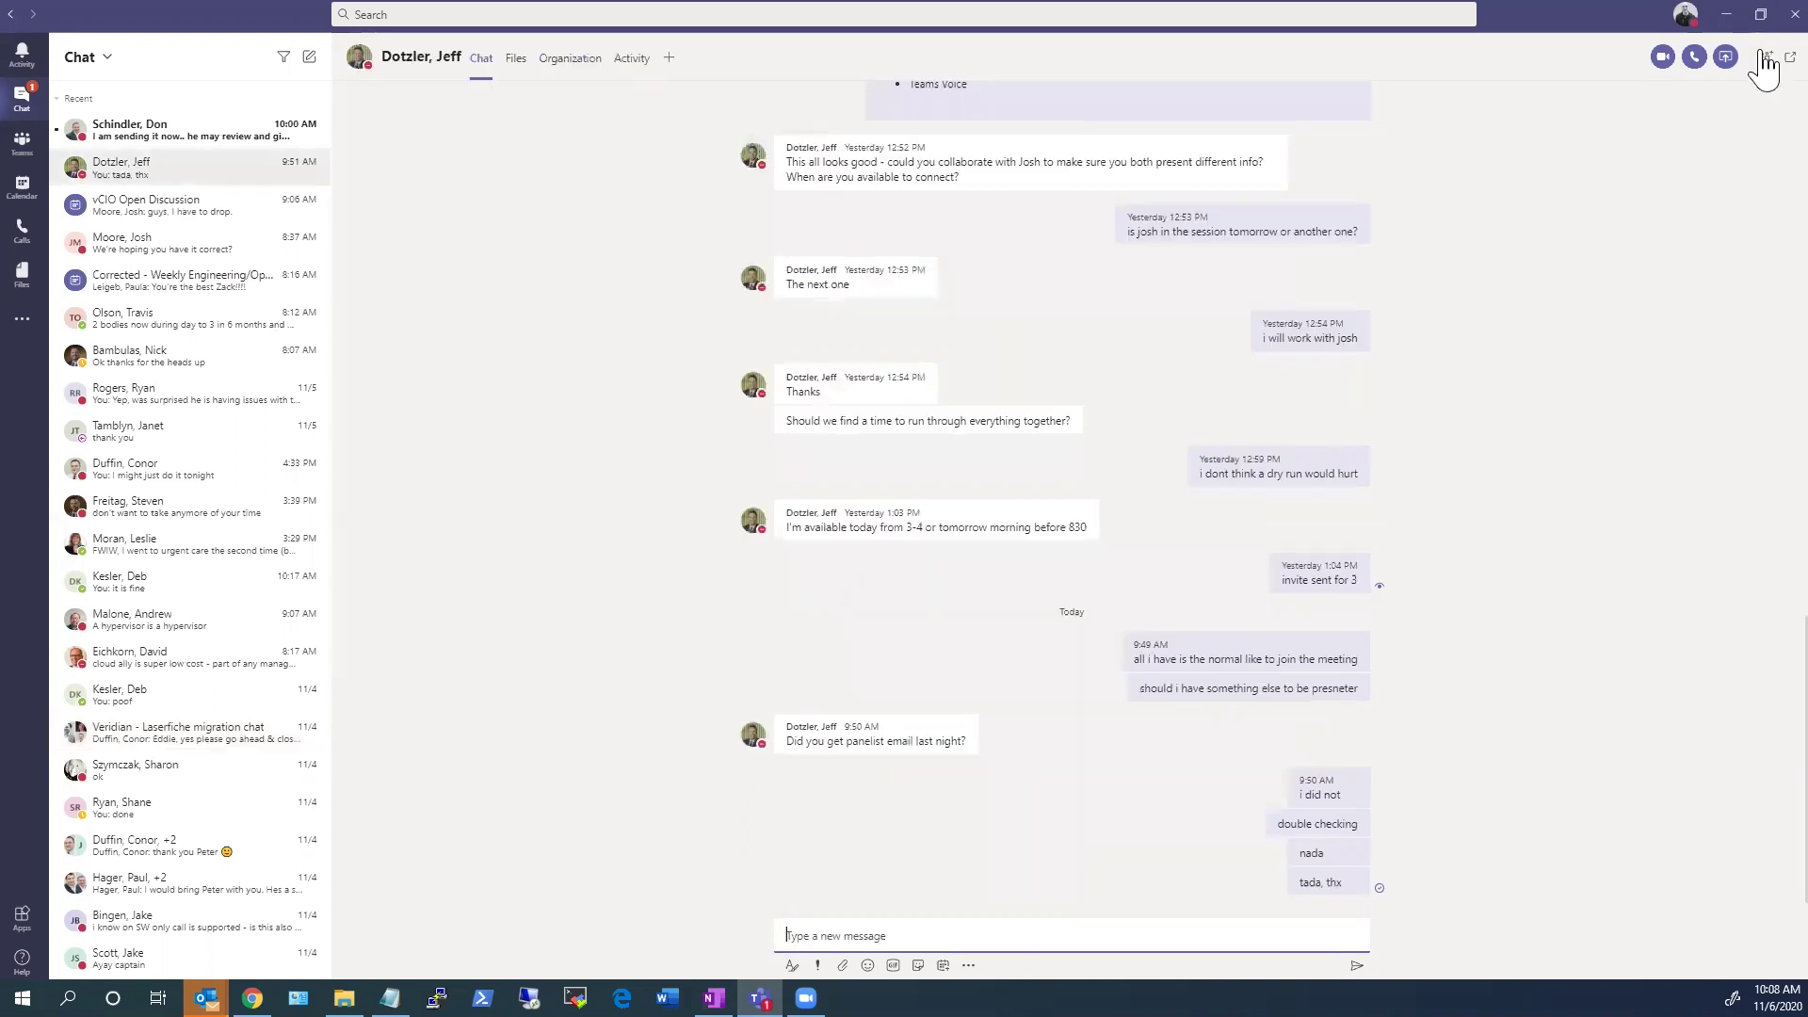
{"action": "left_click", "coordinate": [1765, 60]}
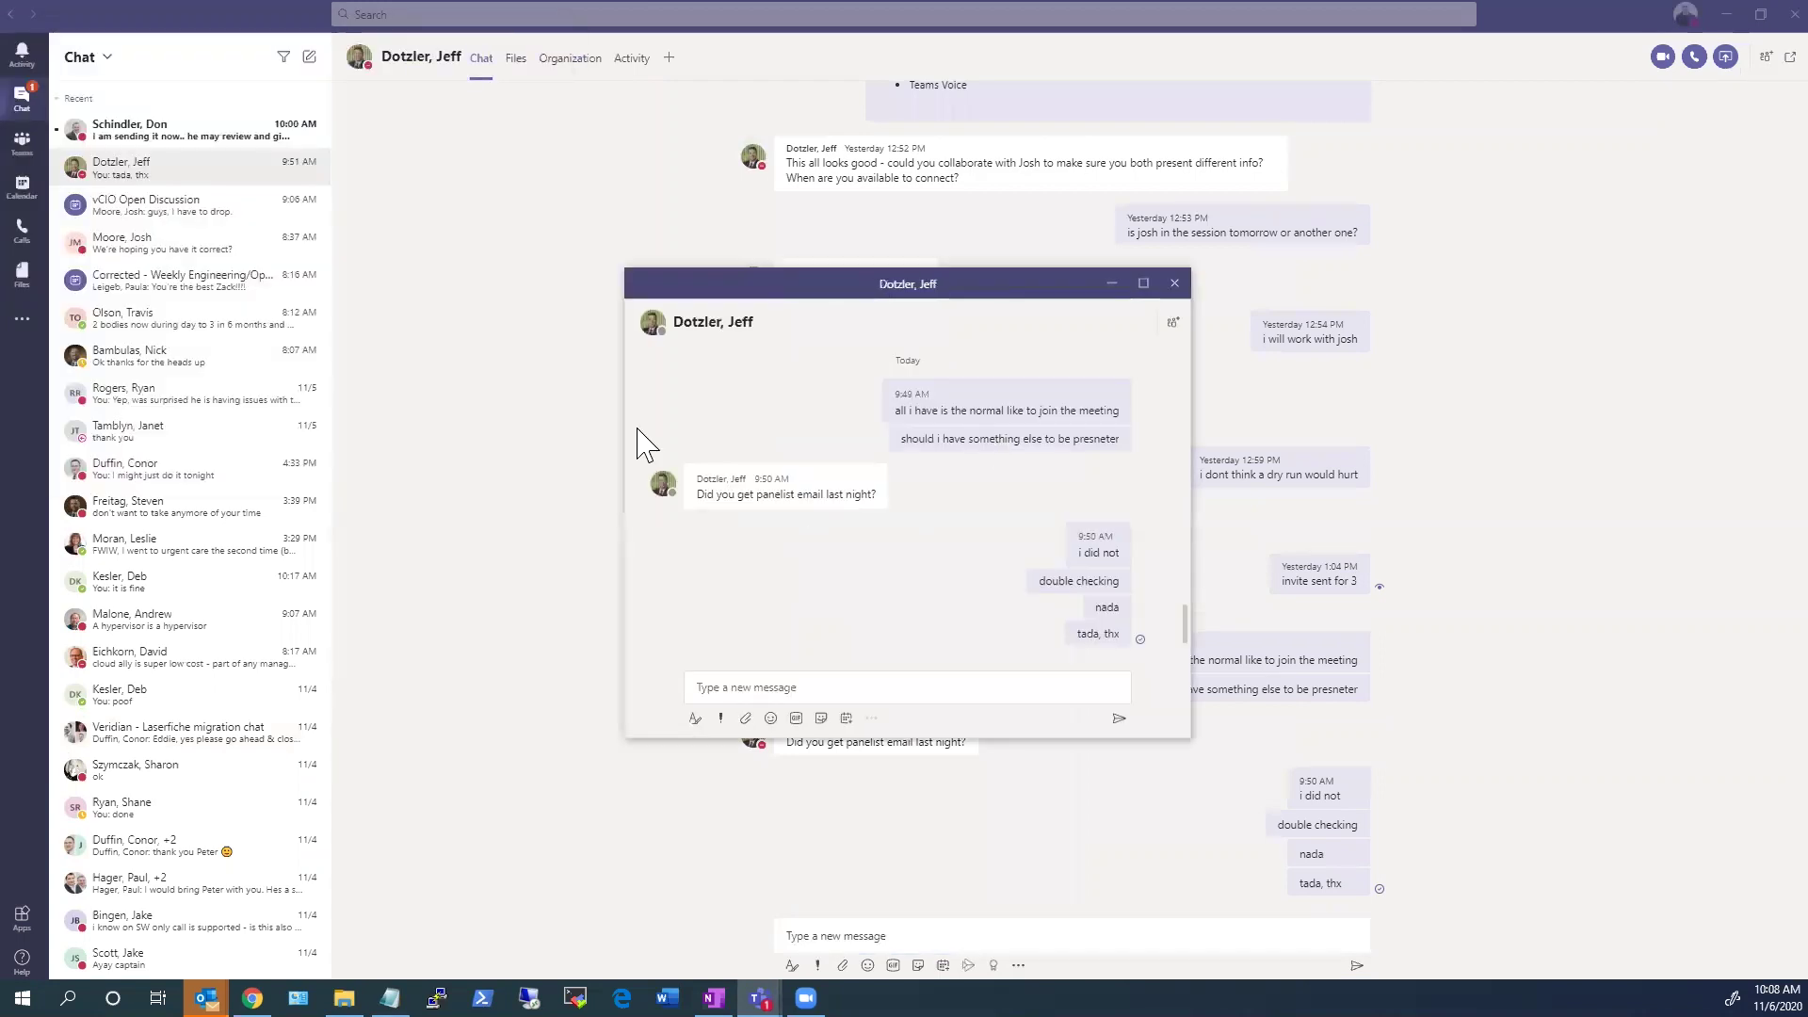
Step: Show the Veridian - Laserfiche migration chat in the main window and bring the popped-out chat to the front
{"action": "left_click", "coordinate": [160, 319]}
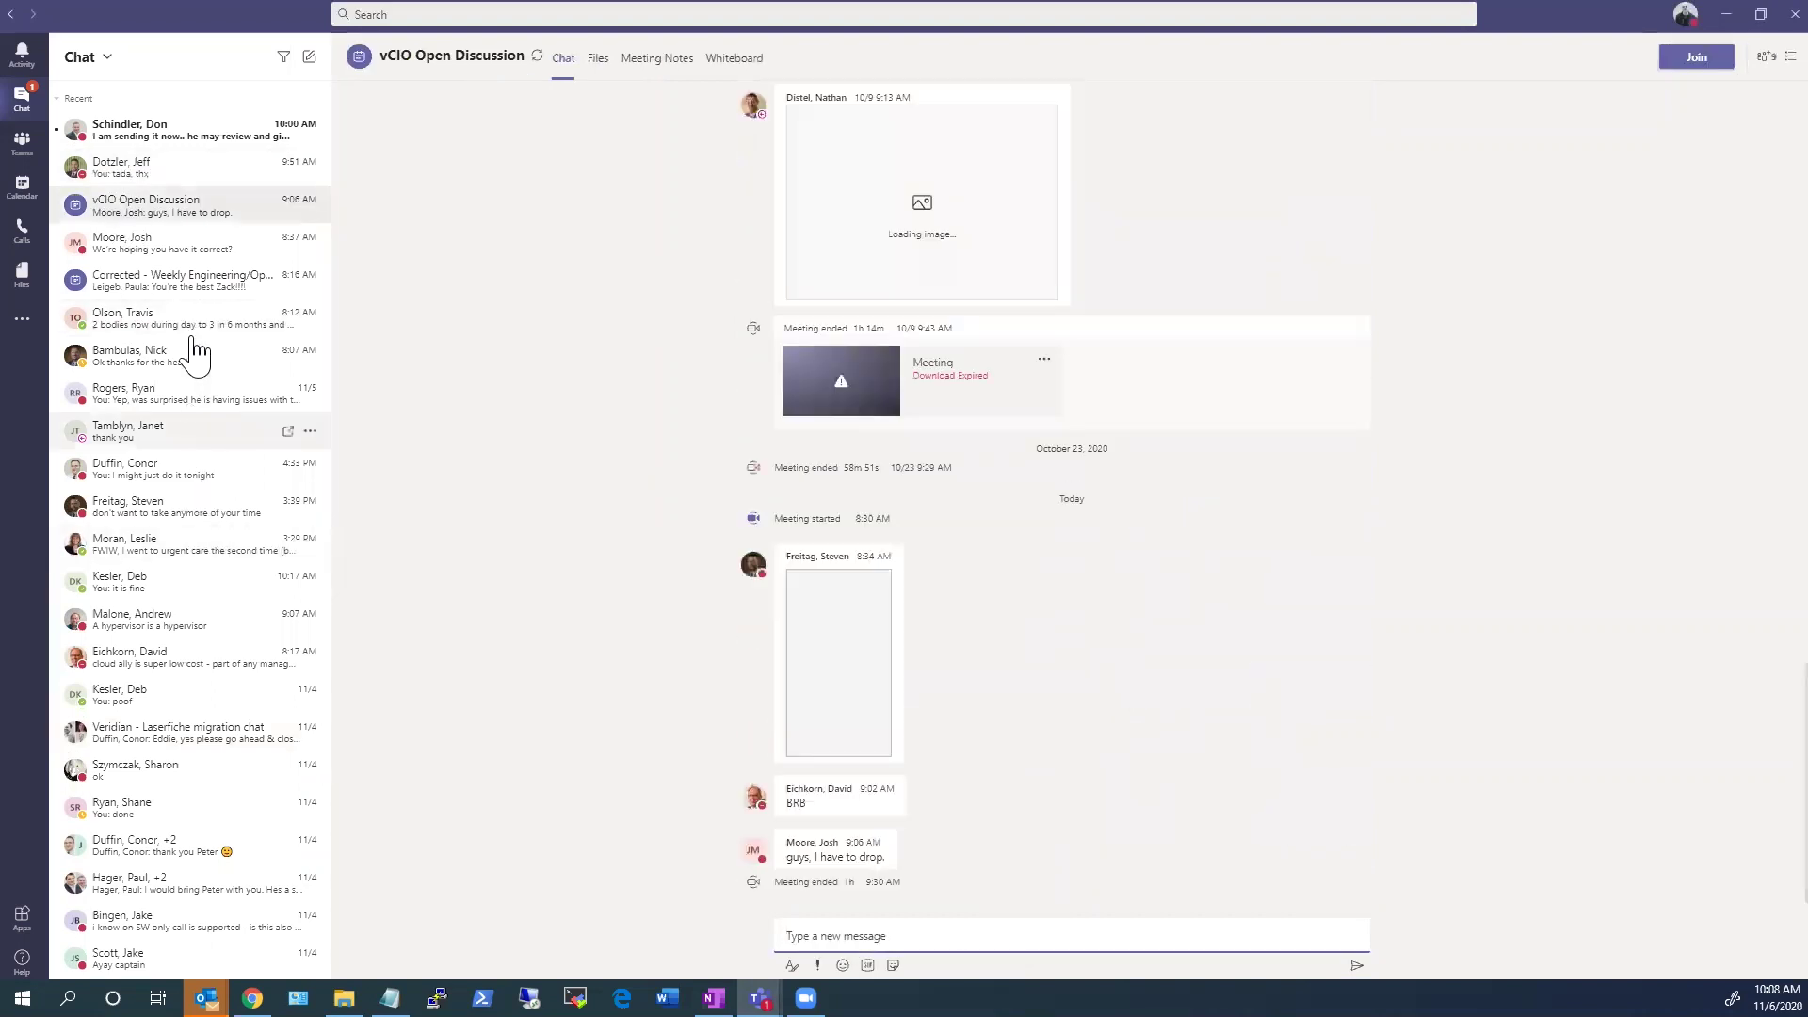
{"action": "left_click", "coordinate": [273, 733]}
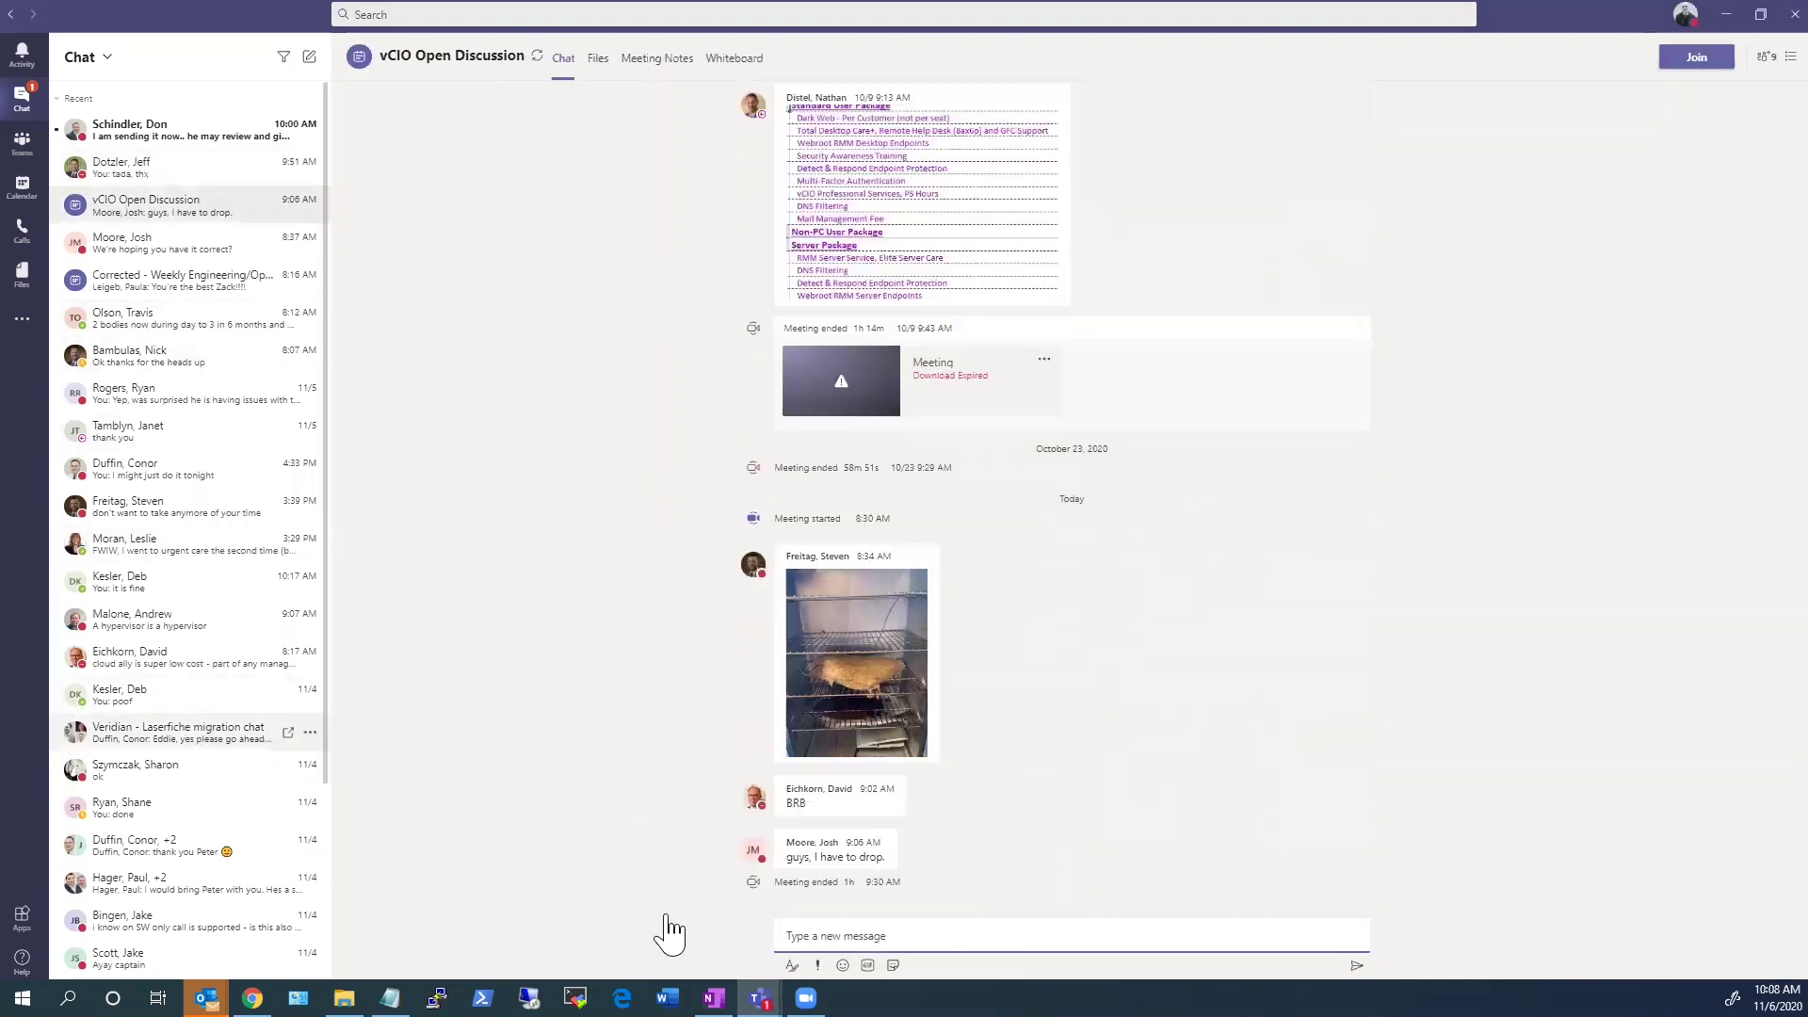
{"action": "mouse_move", "coordinate": [759, 998]}
{"action": "left_click", "coordinate": [880, 857]}
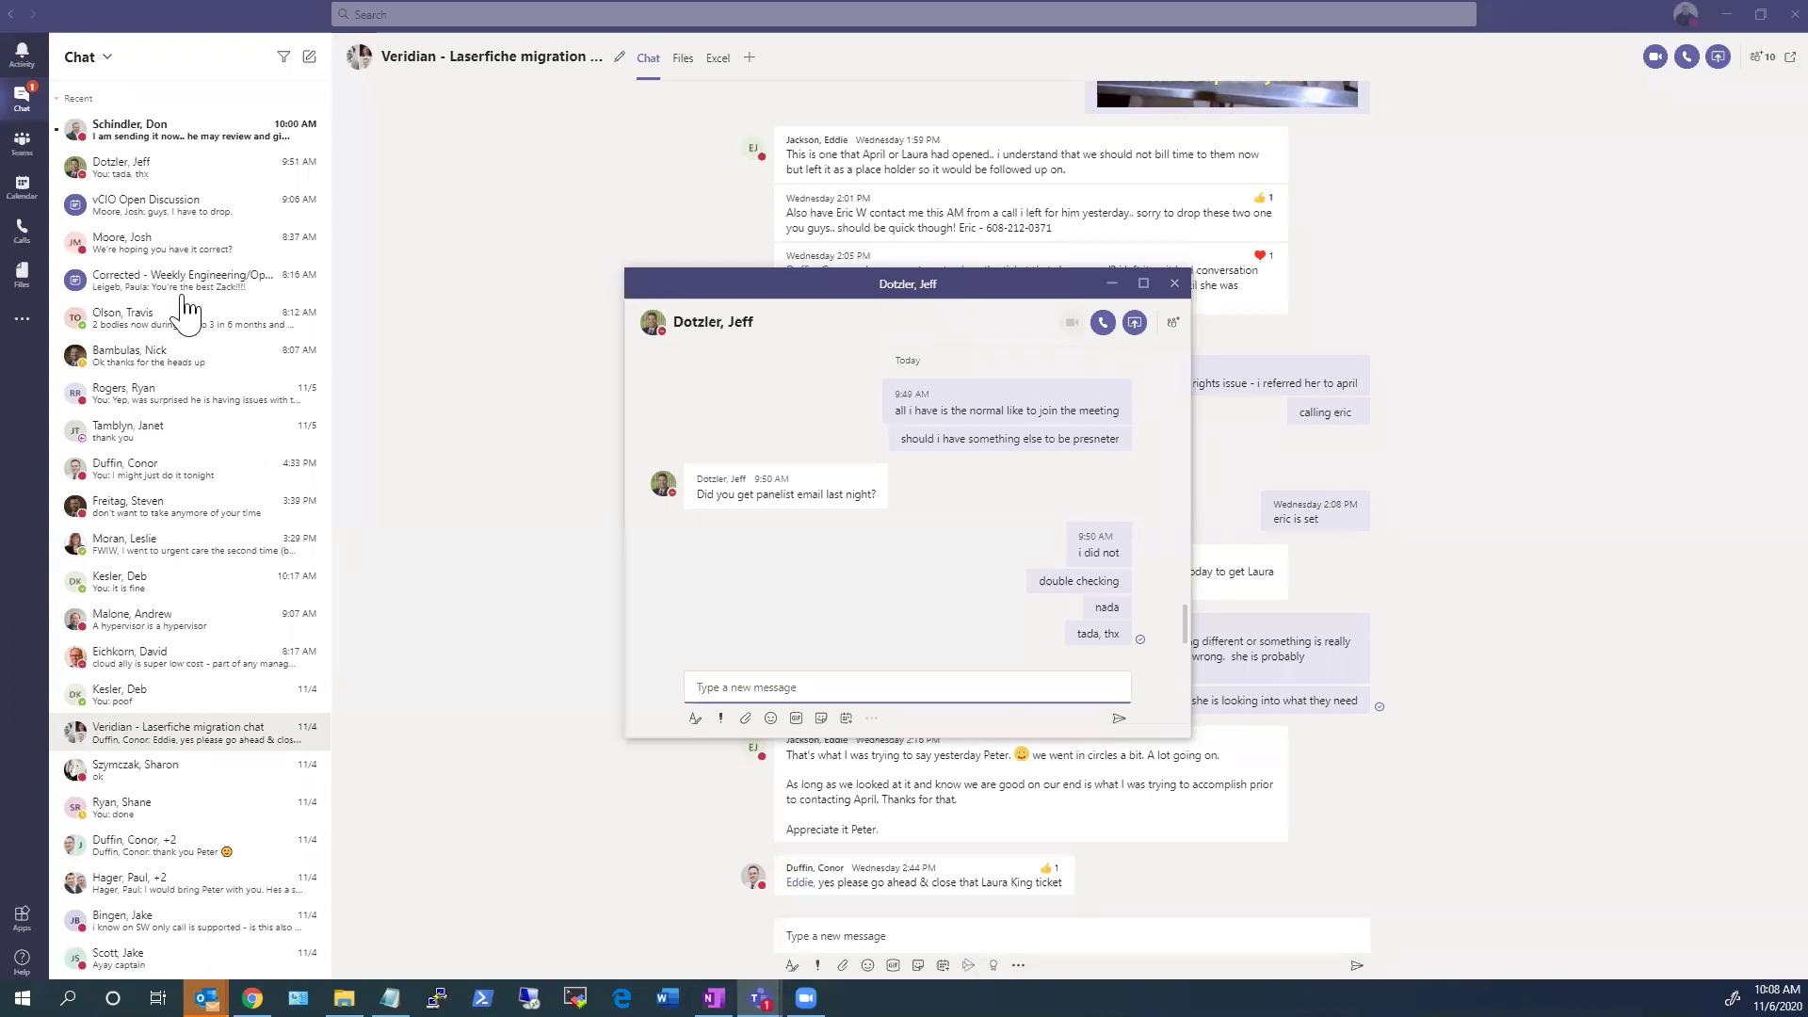
Step: Examine the available options for the one-to-one chat above vCIO Open Discussion and dismiss them
{"action": "right_click", "coordinate": [137, 182]}
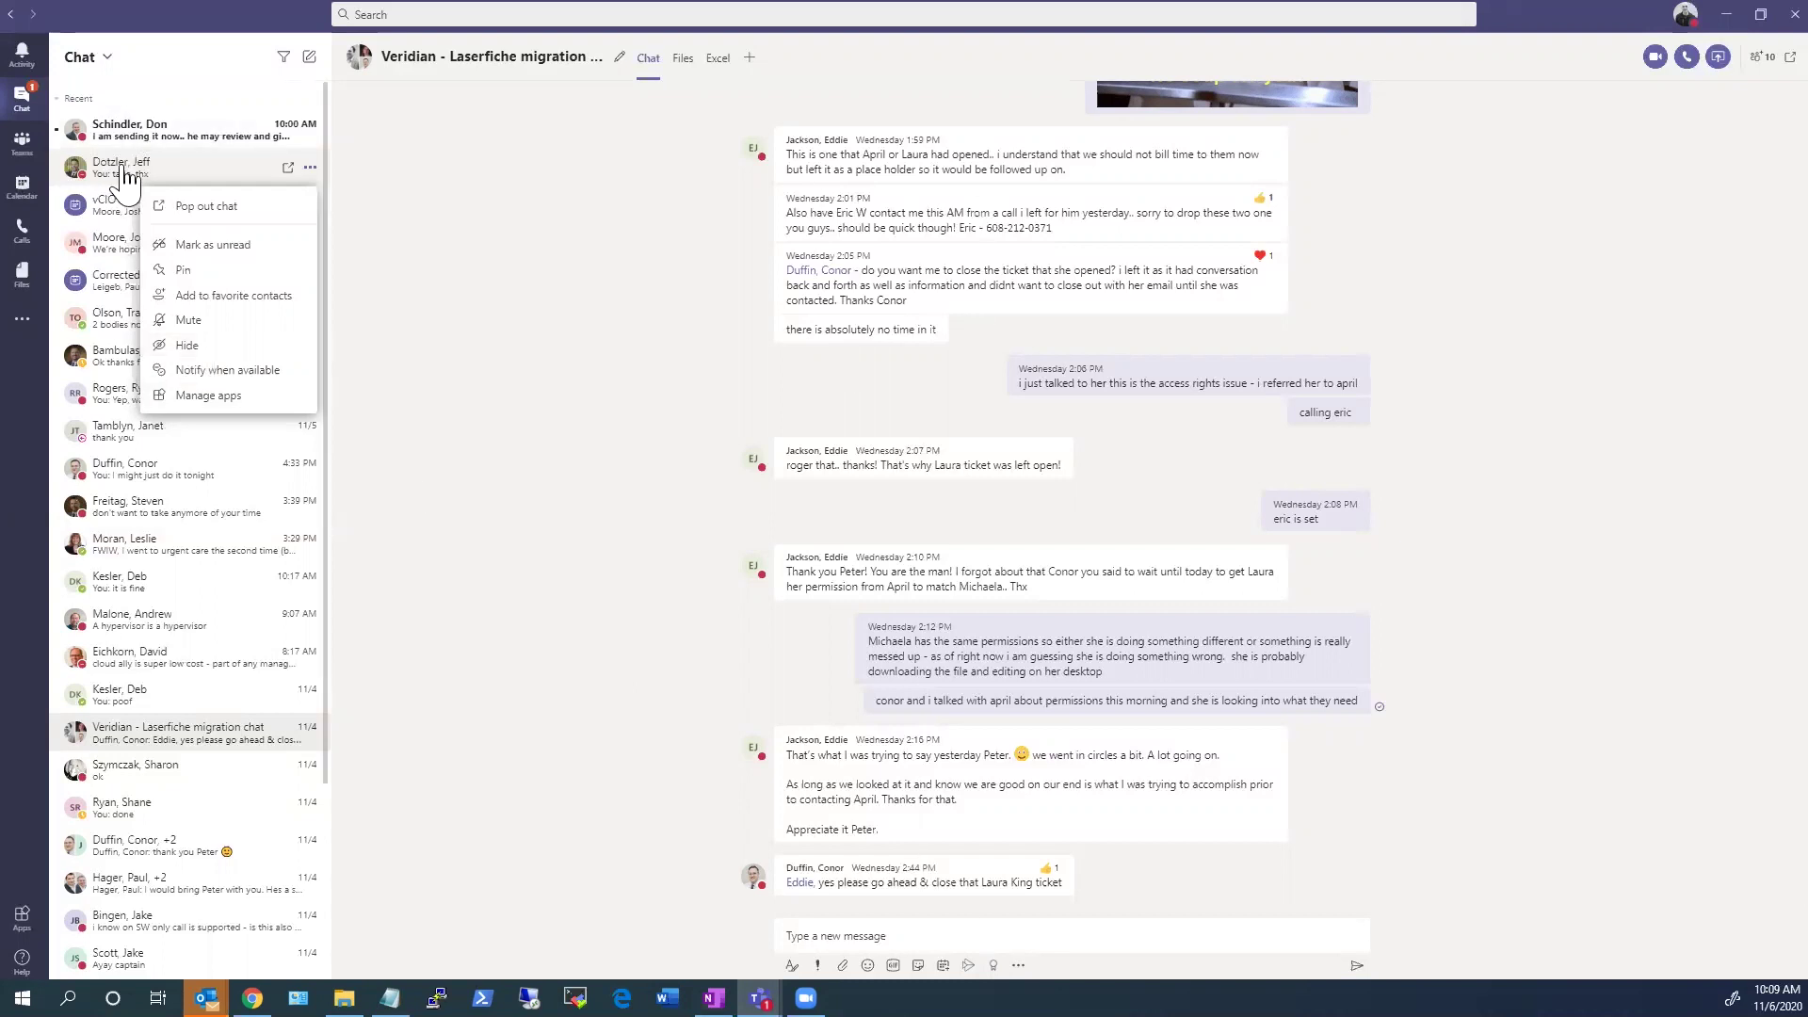
{"action": "left_click", "coordinate": [396, 358]}
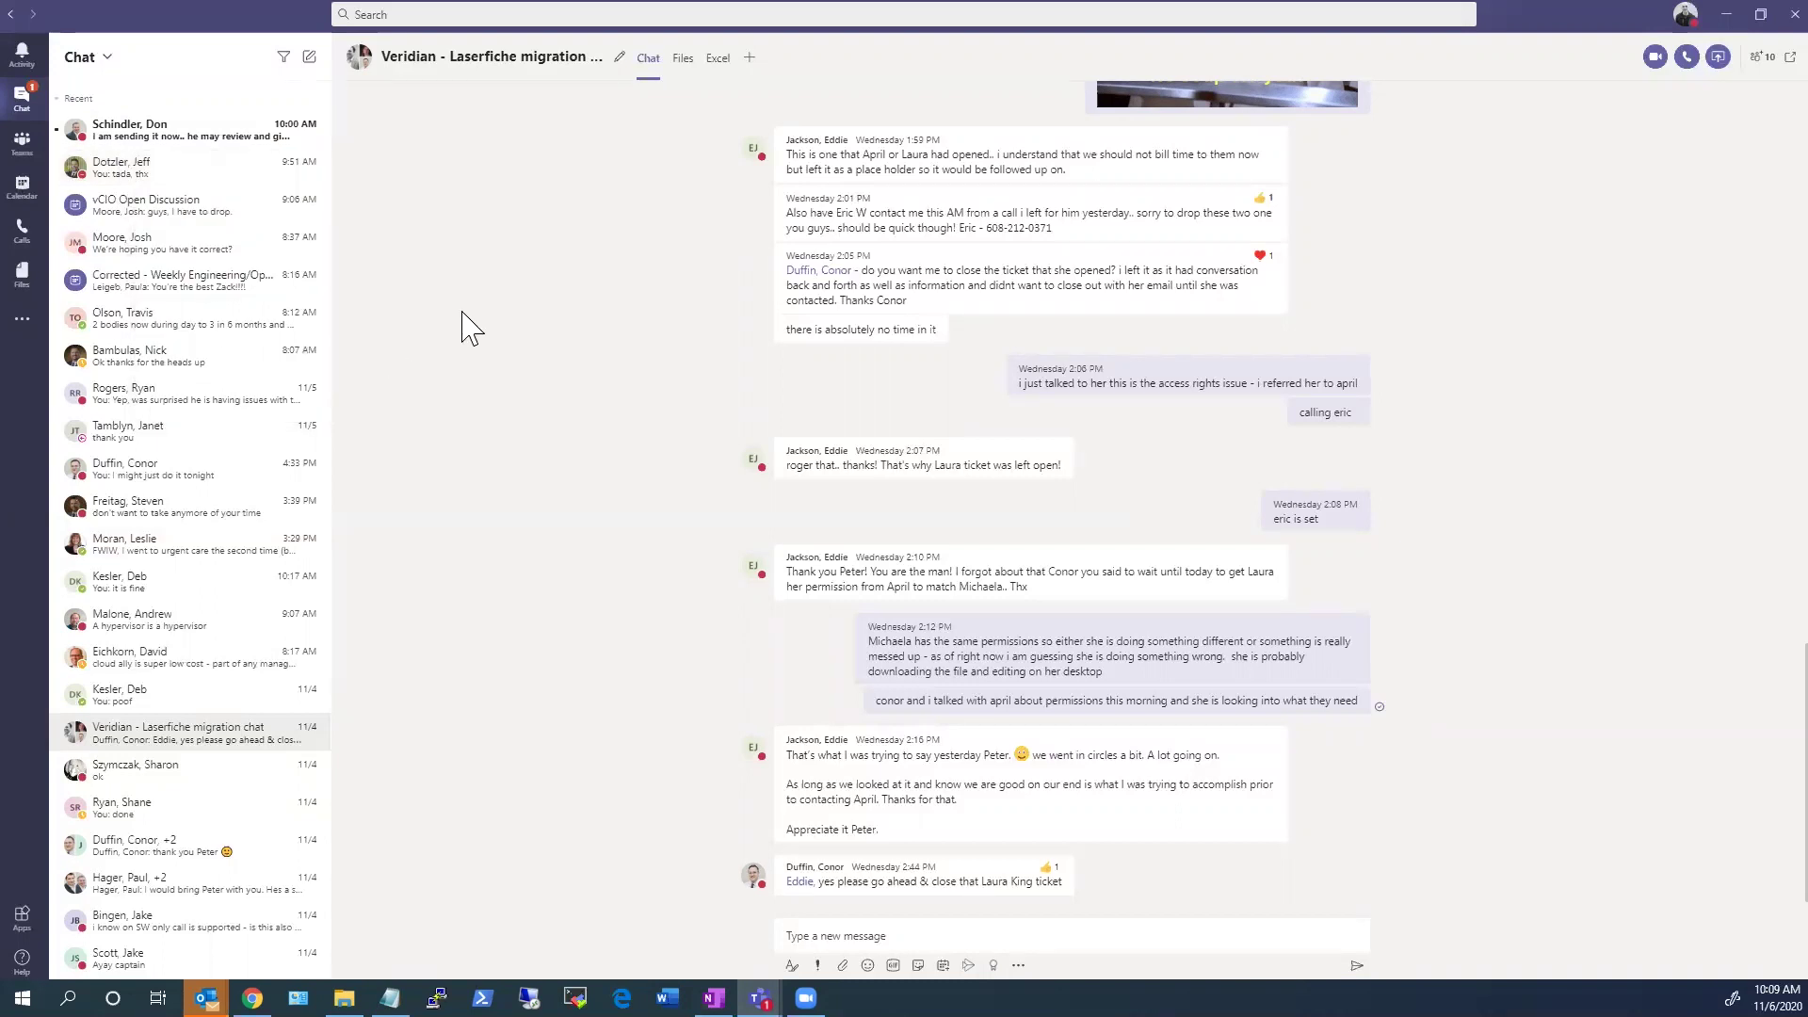
Step: In the one-to-one chat above vCIO Open Discussion, save the message "Did you get panelist email last night?" and recheck its options
{"action": "left_click", "coordinate": [151, 174]}
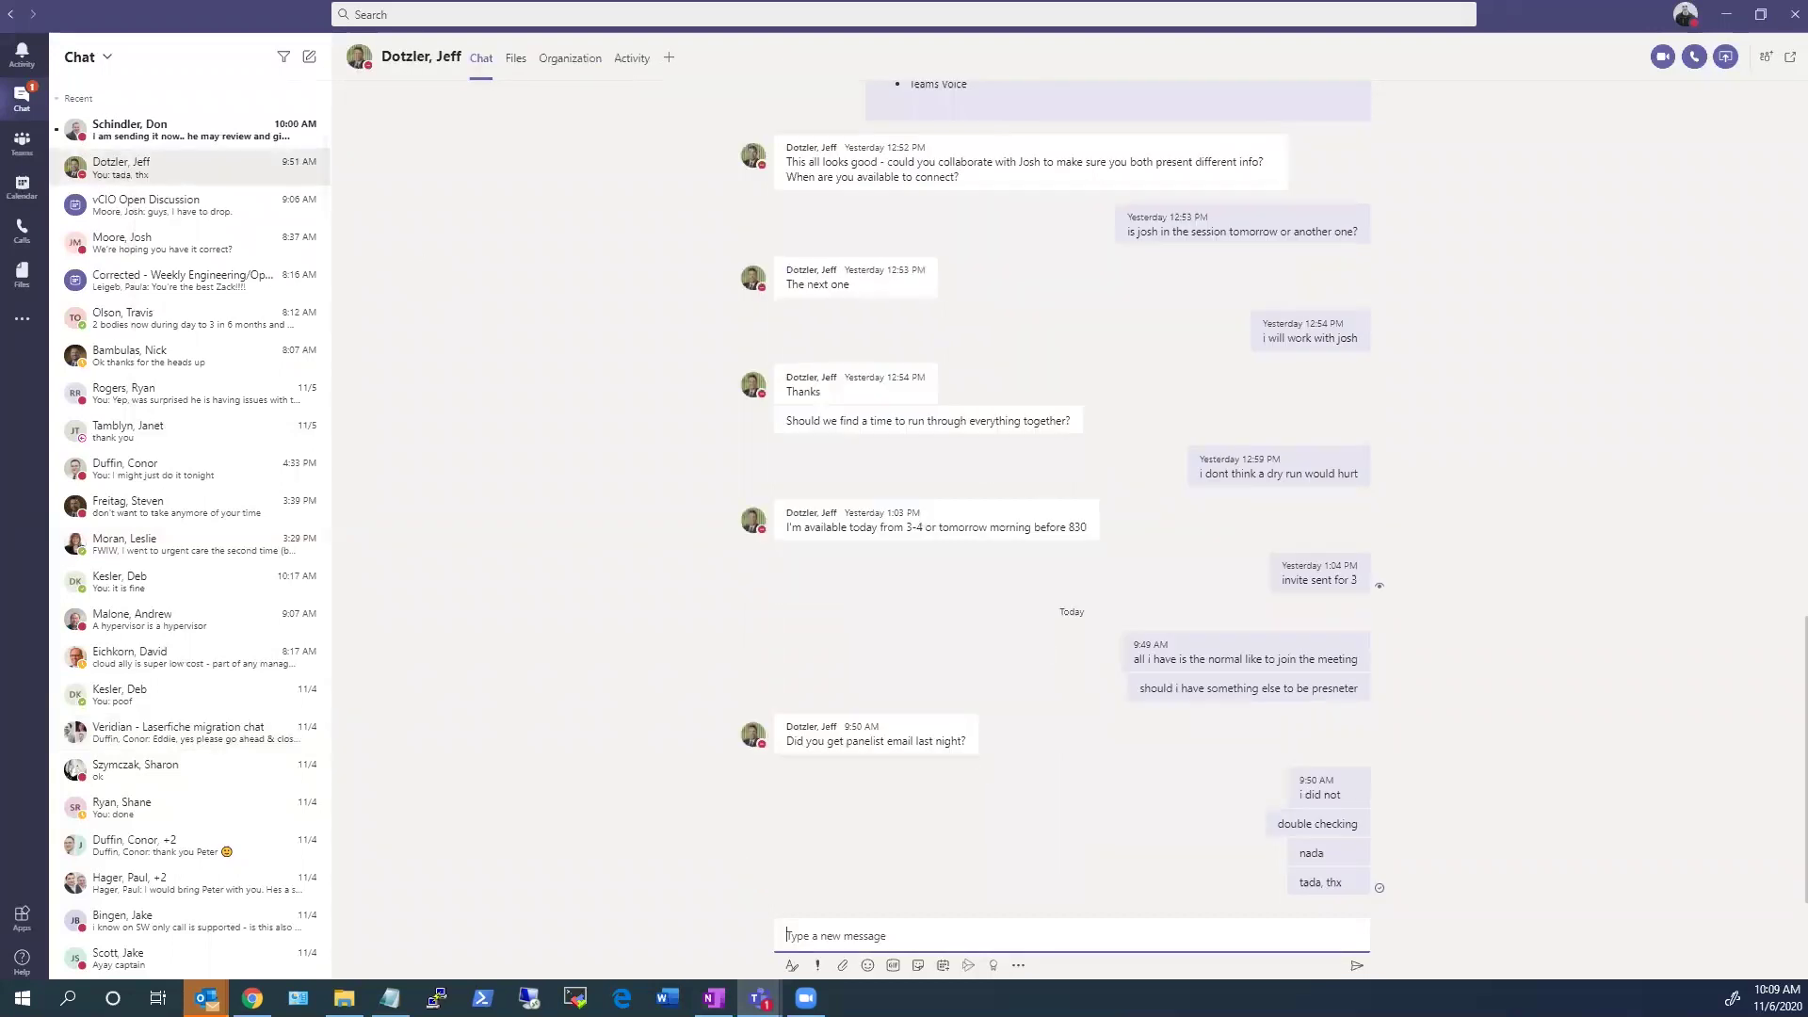
{"action": "mouse_move", "coordinate": [936, 739]}
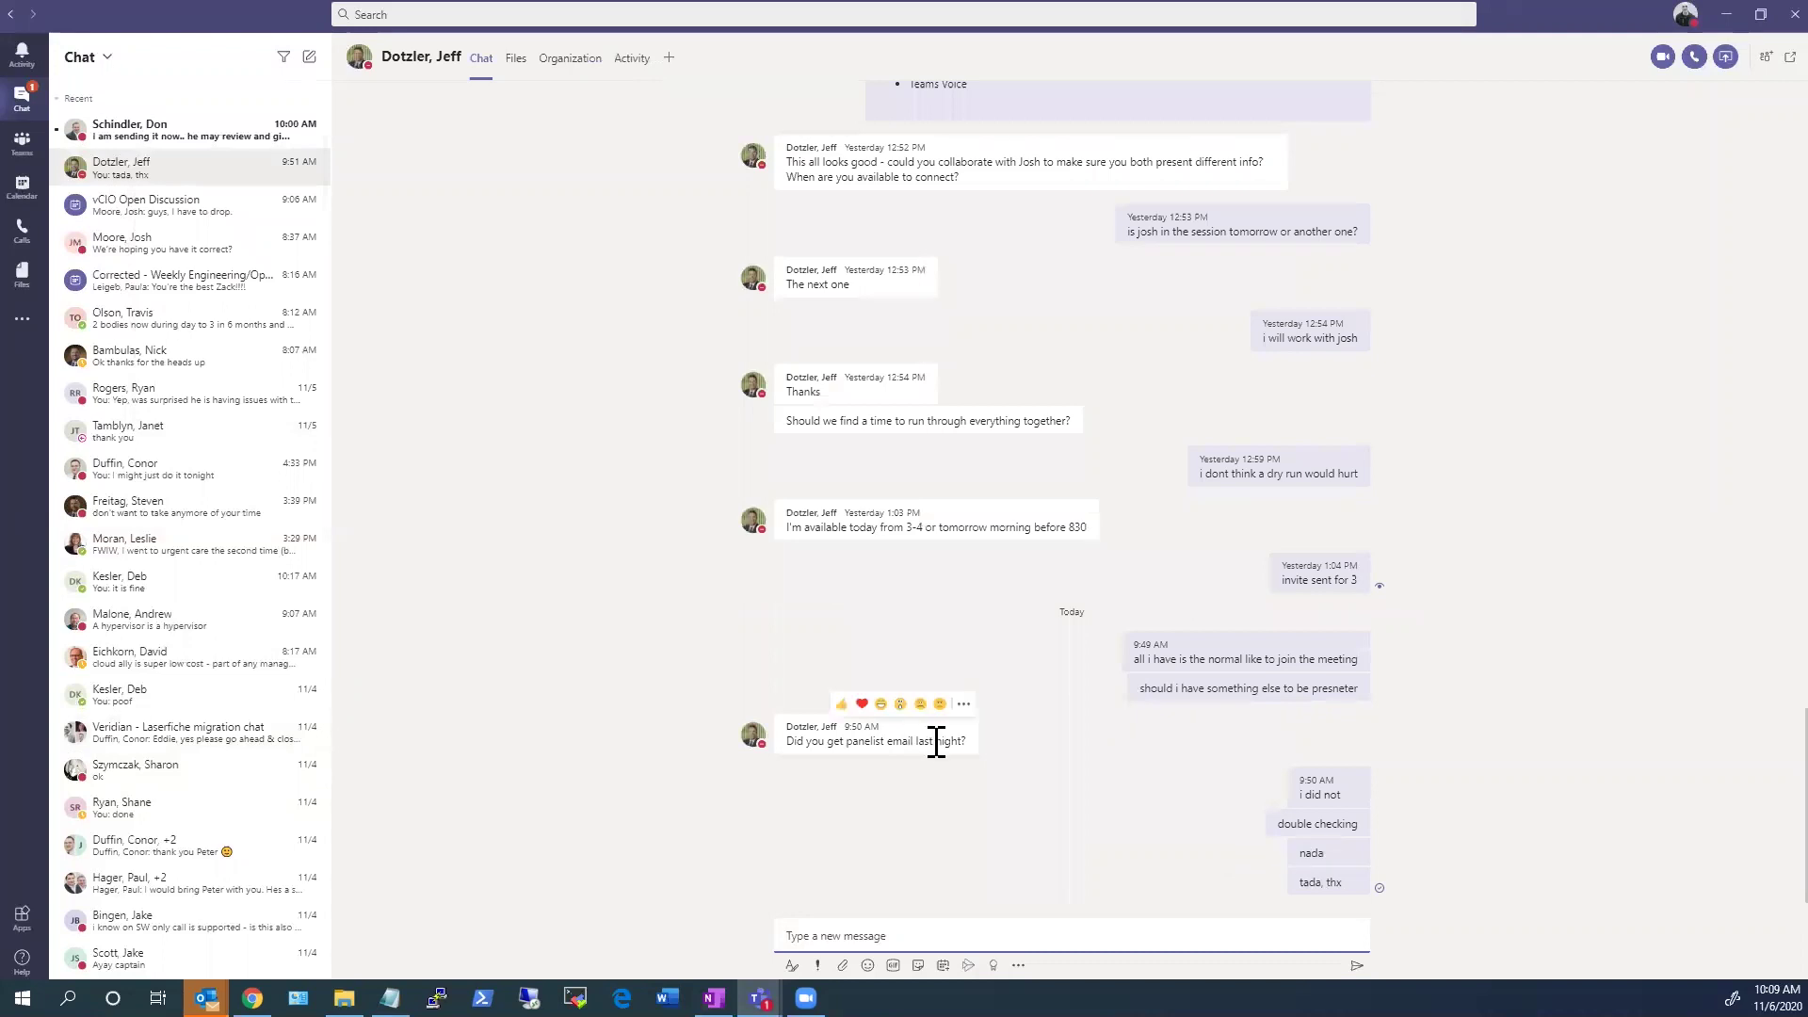
{"action": "left_click", "coordinate": [962, 704]}
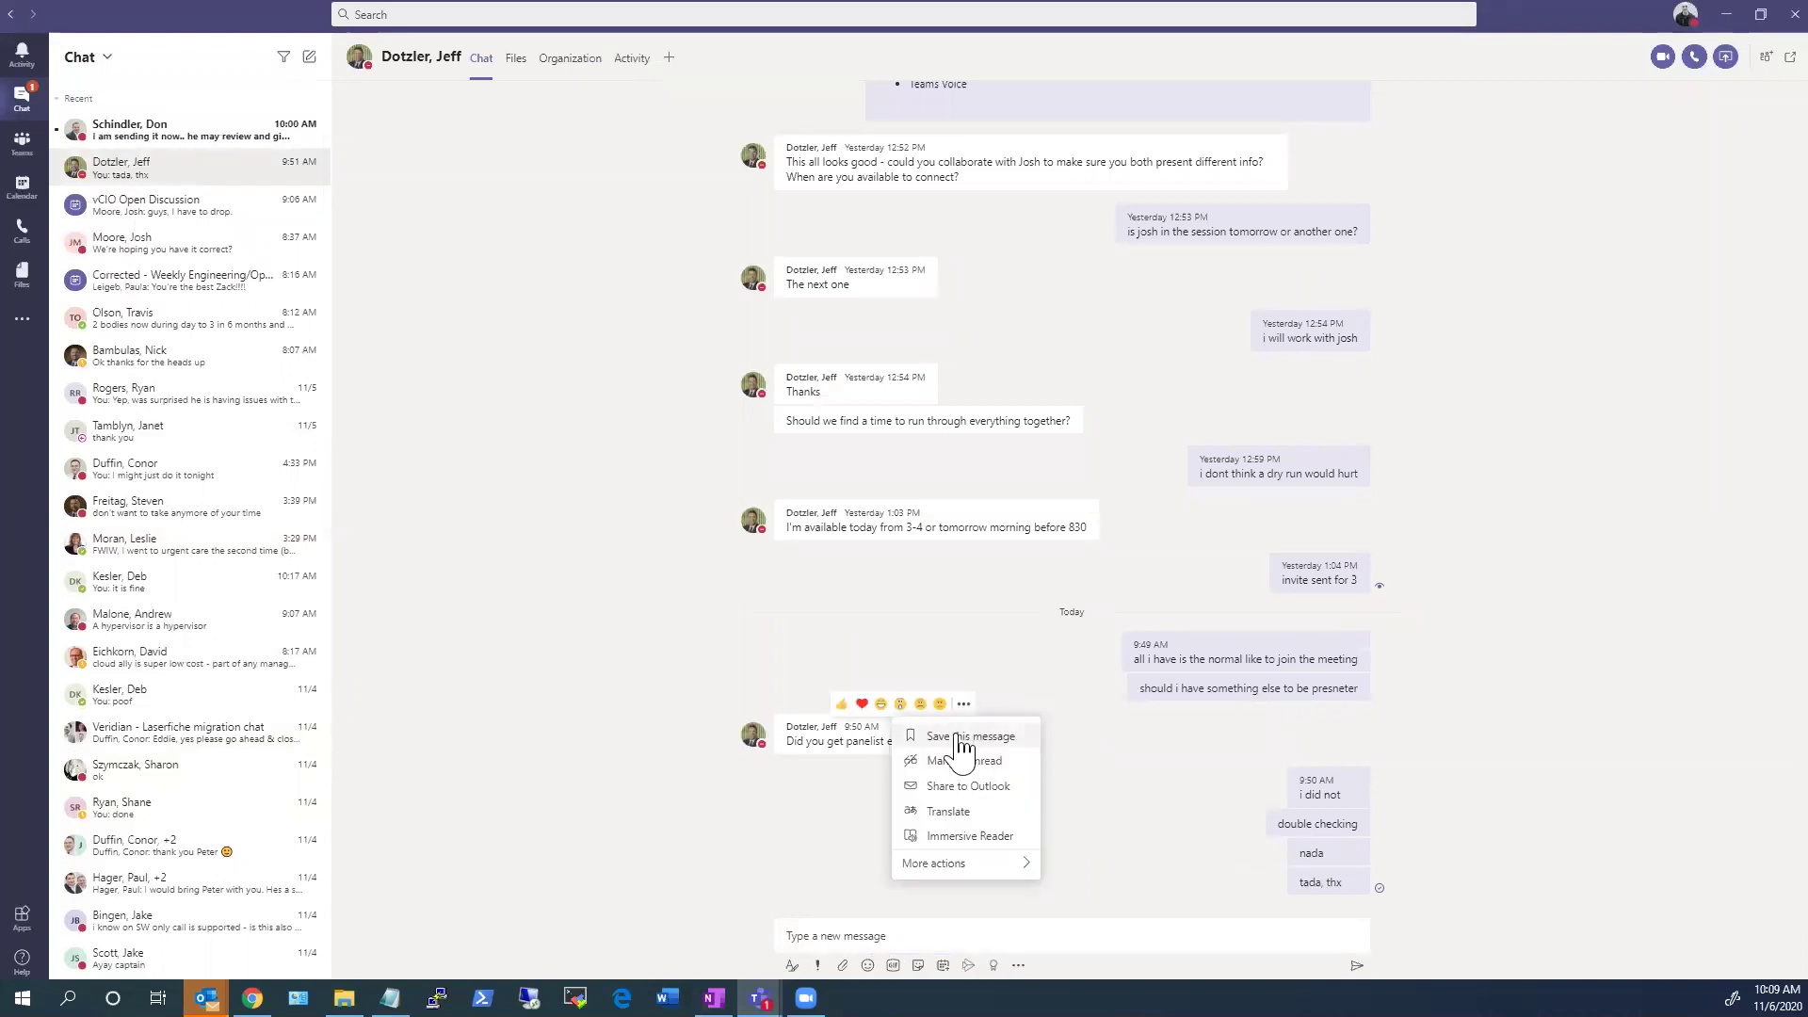
{"action": "left_click", "coordinate": [960, 740]}
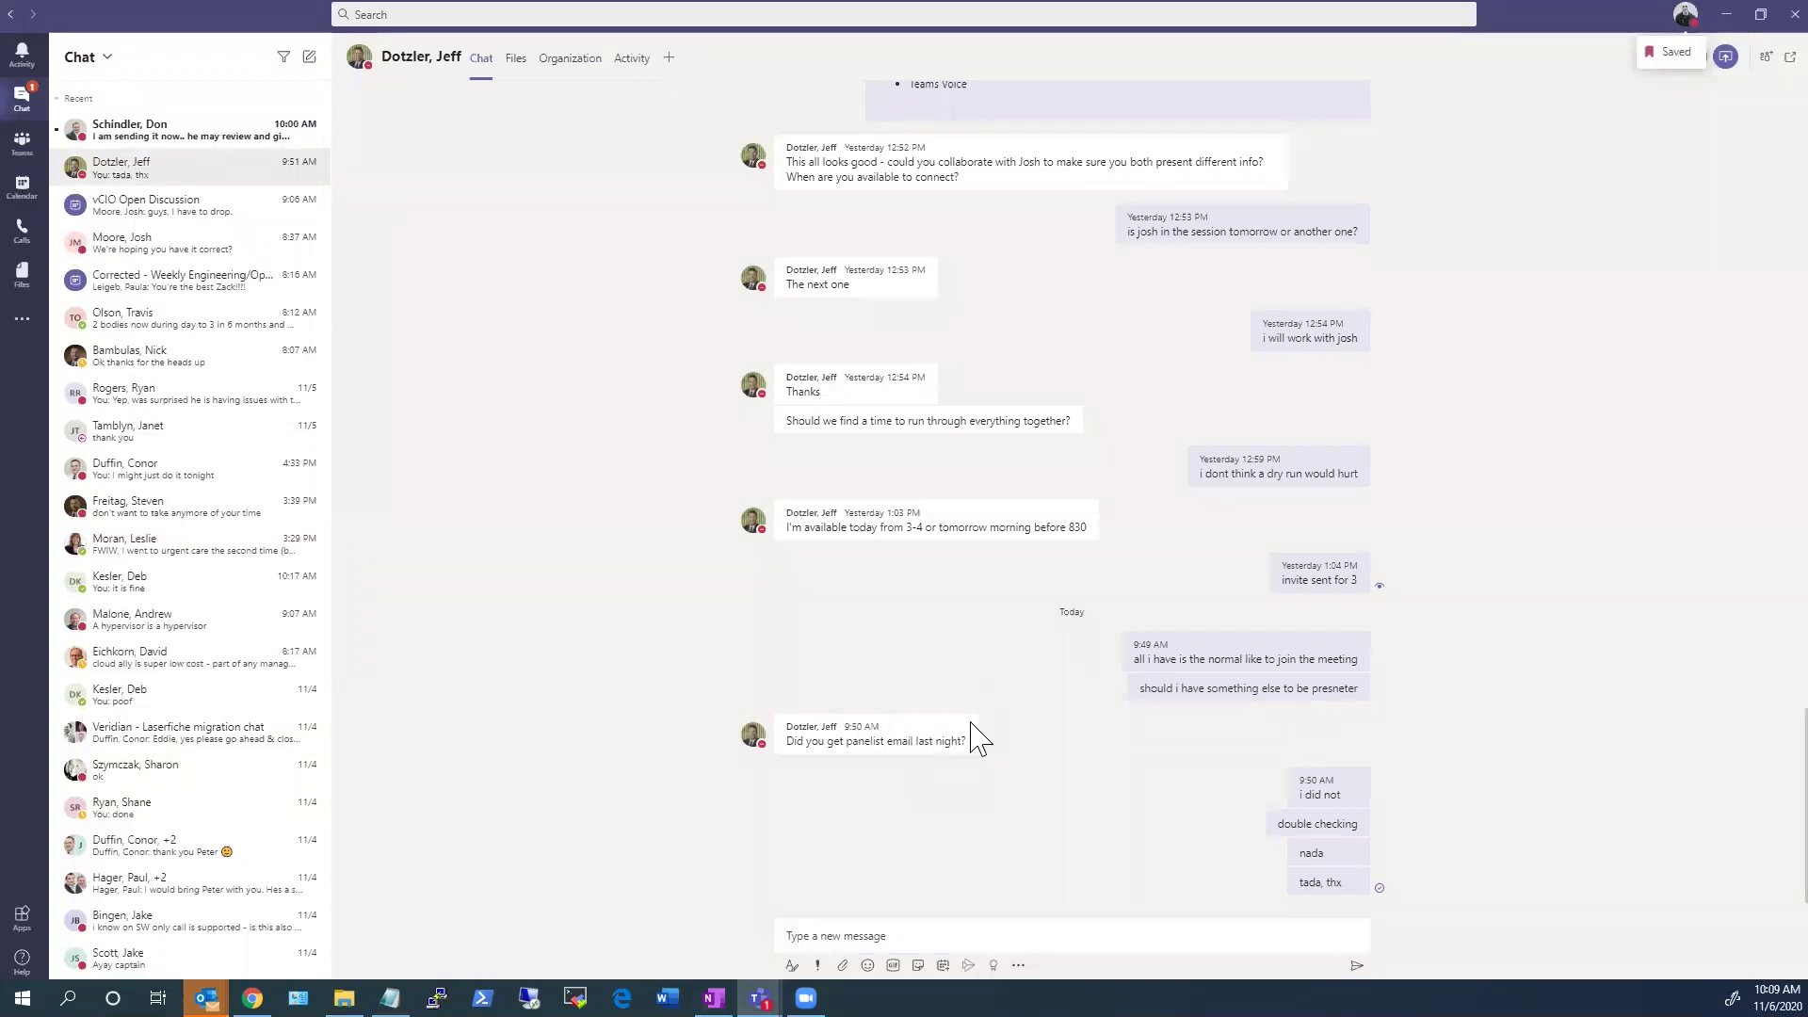
{"action": "left_click", "coordinate": [964, 703]}
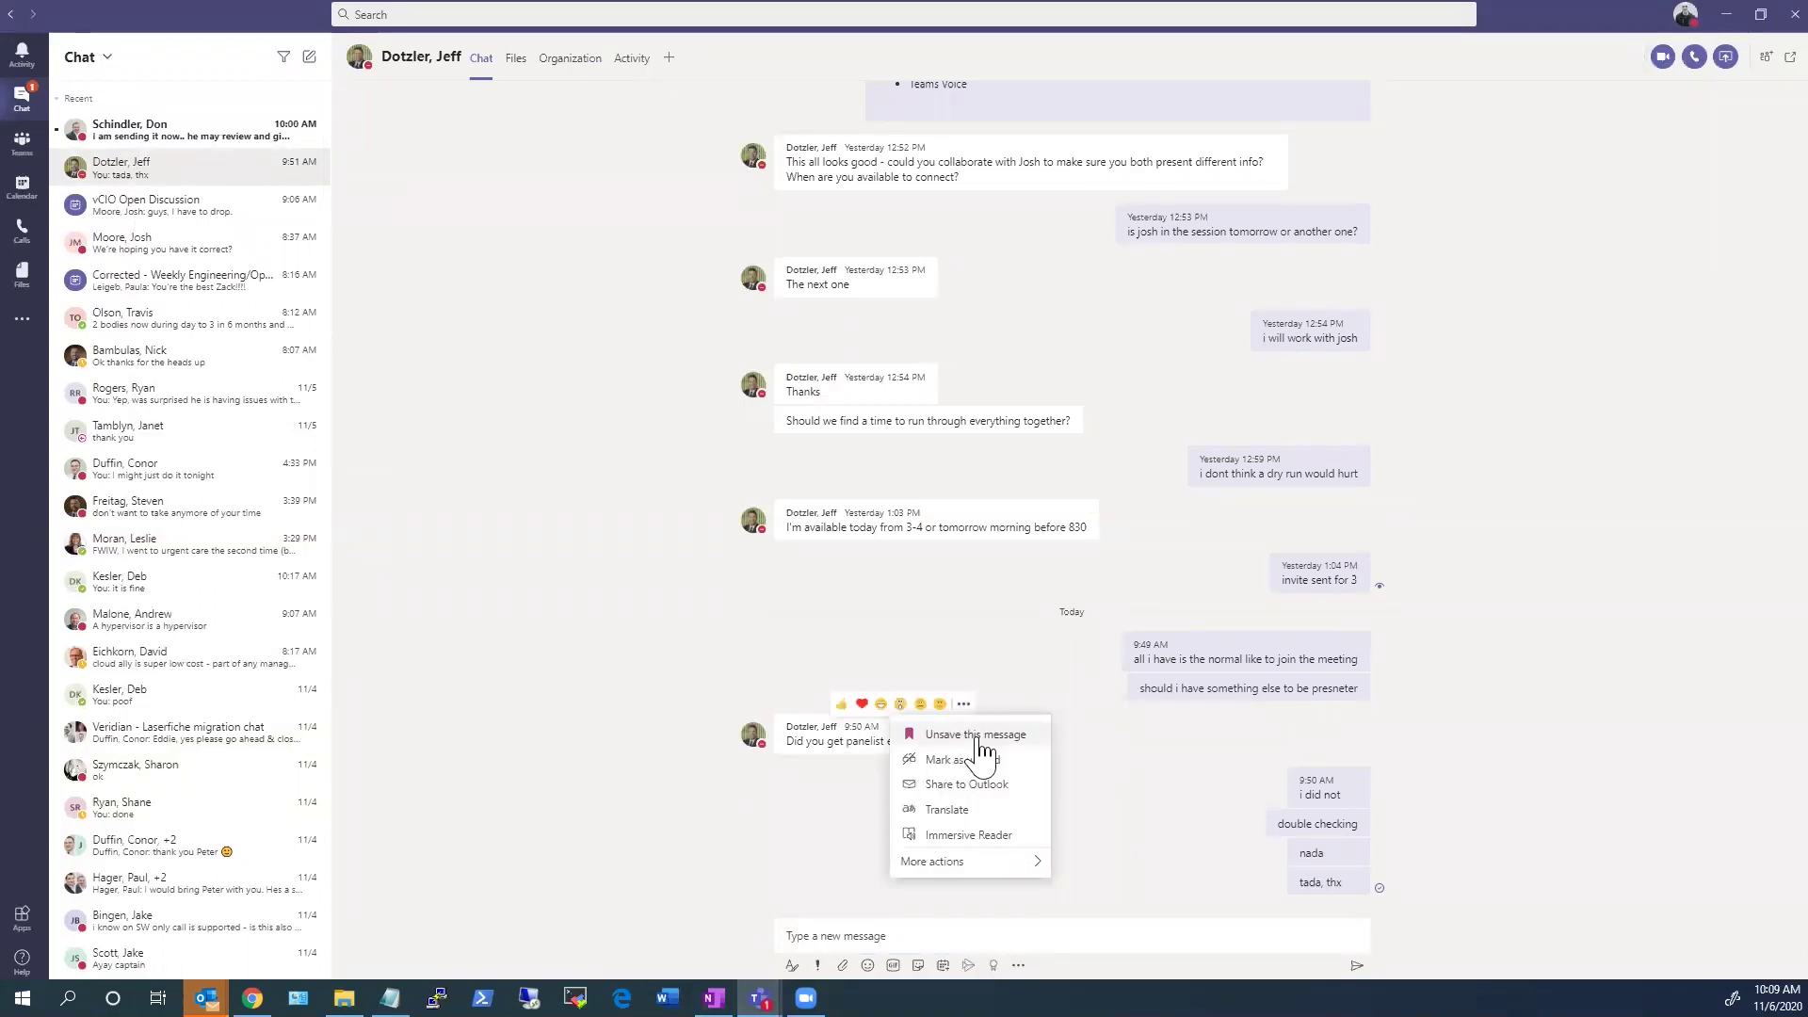
{"action": "left_click", "coordinate": [836, 928]}
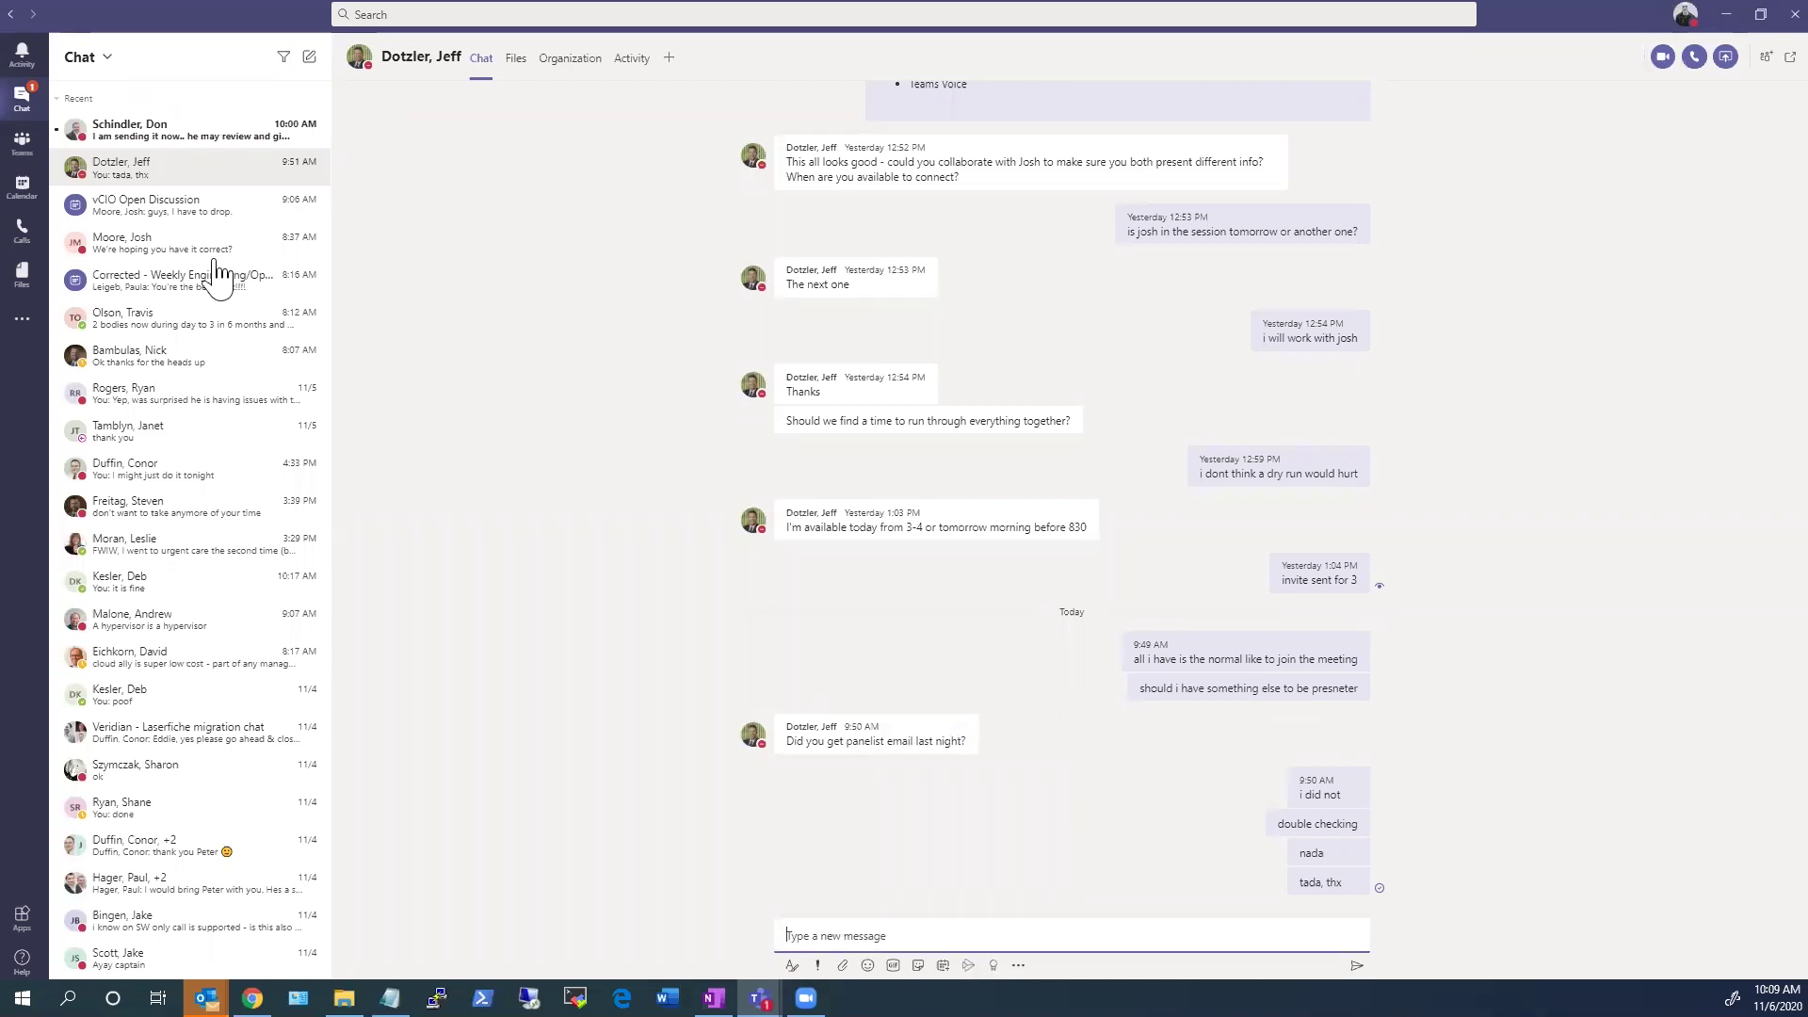
Step: Show the list of saved messages with the /saved command
{"action": "left_click", "coordinate": [379, 15]}
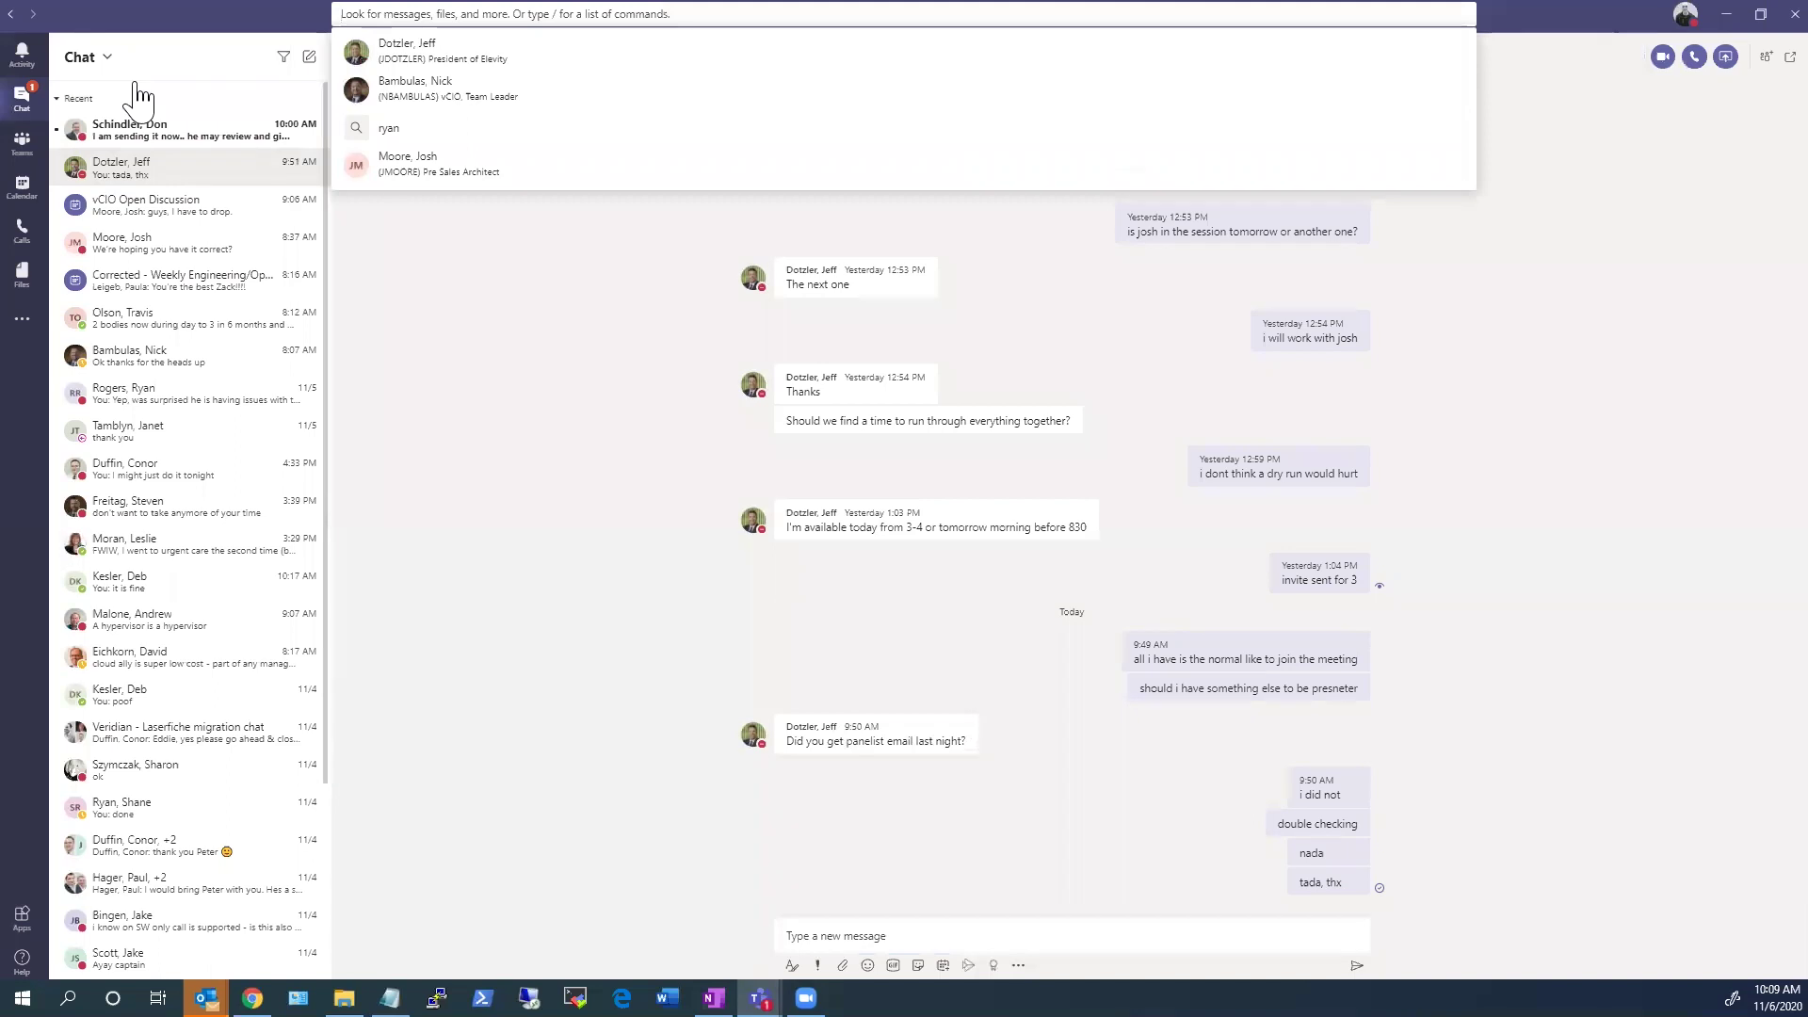
{"action": "type", "text": "/saved"}
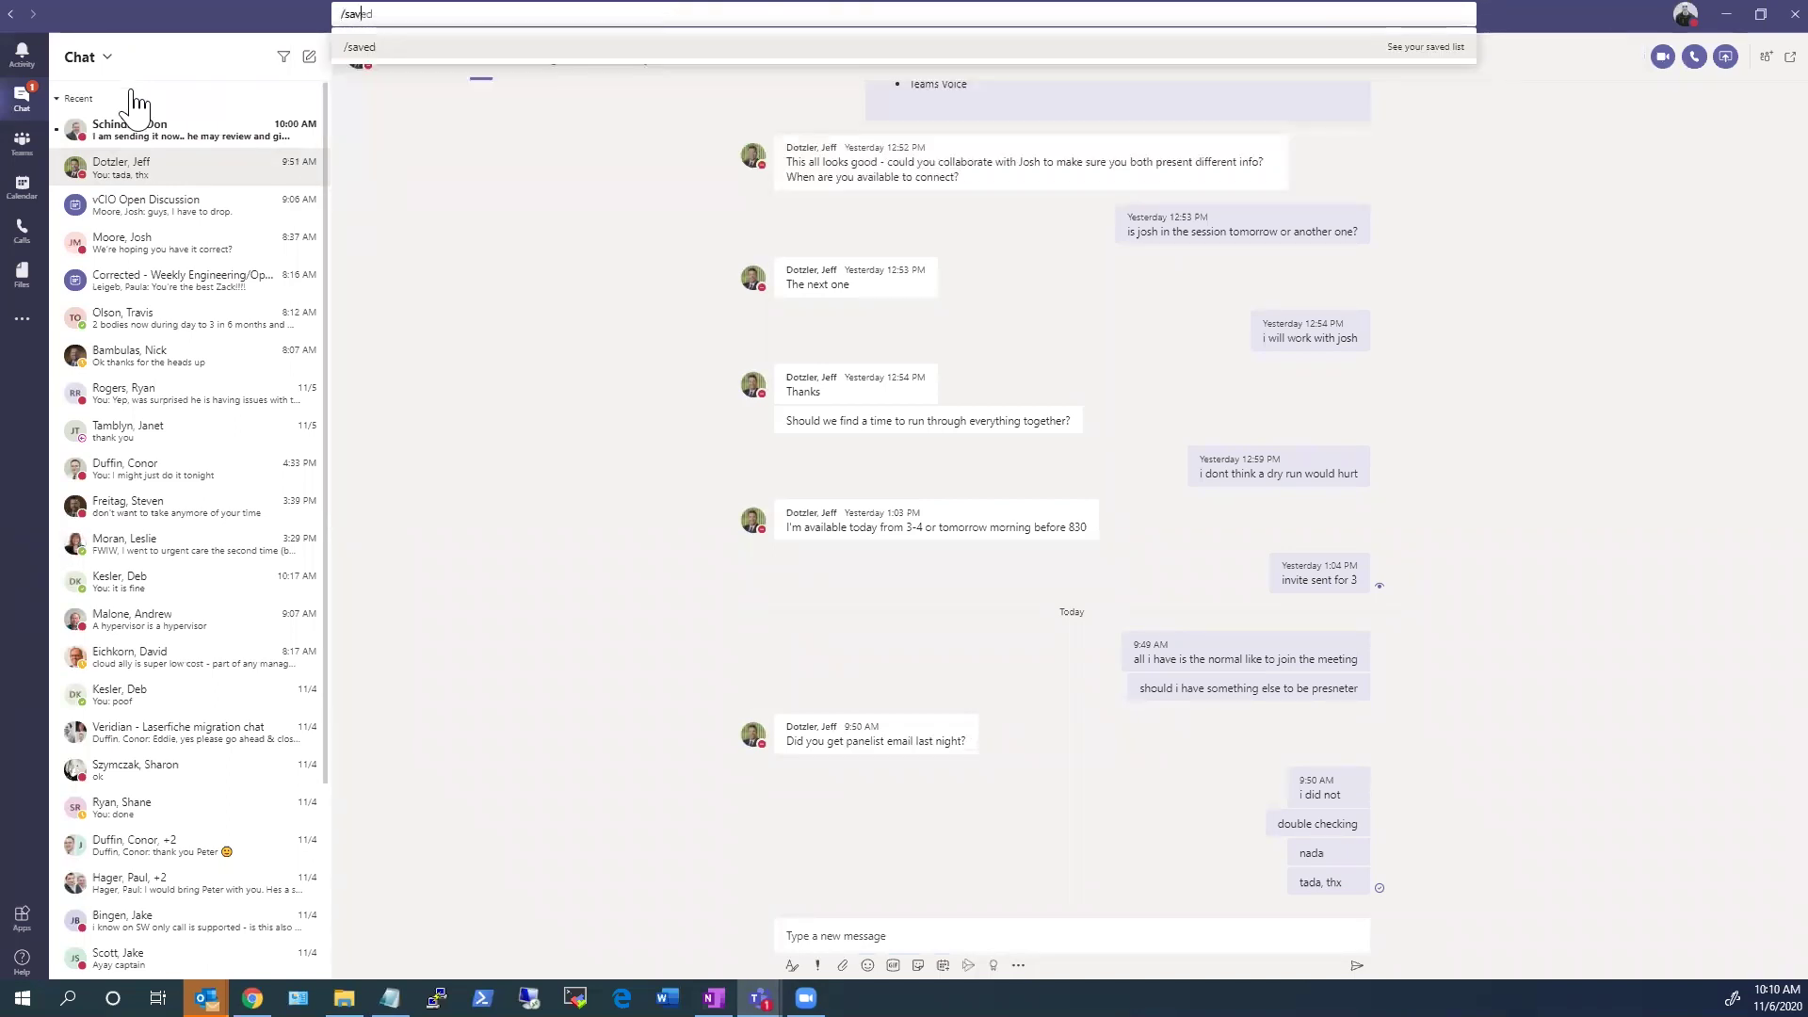
{"action": "key", "text": "Return"}
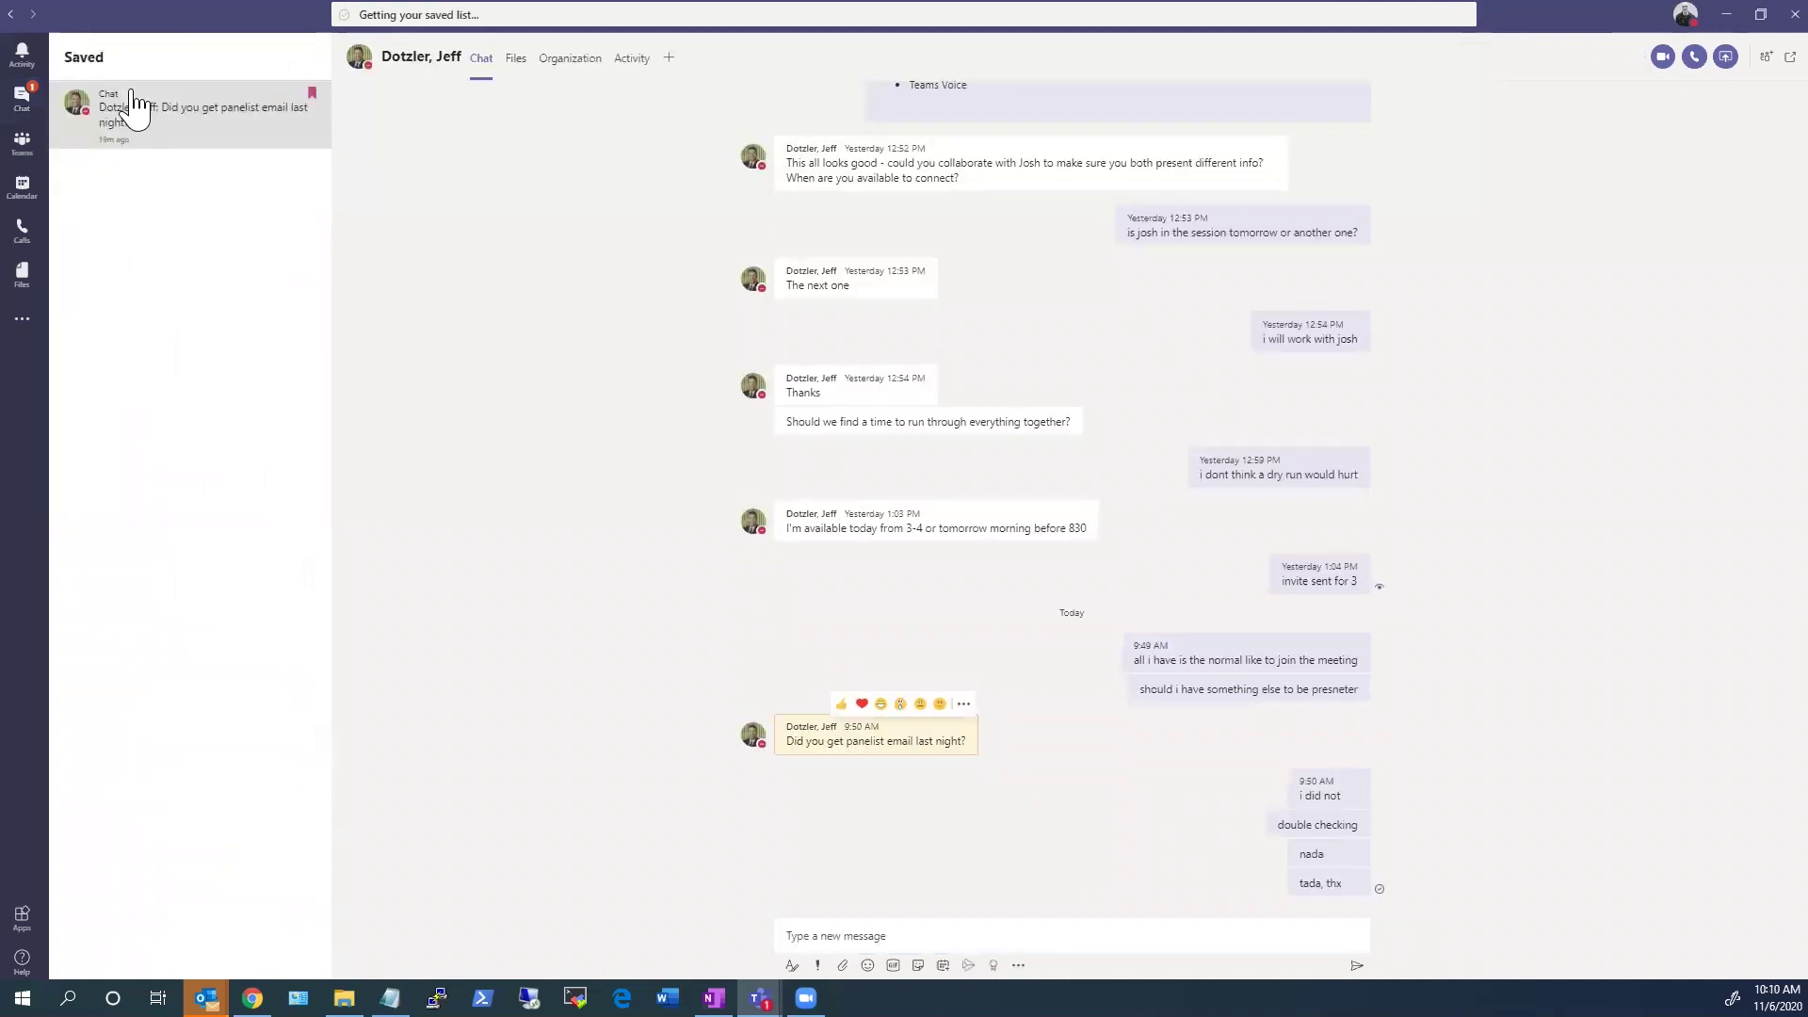
Step: Bring up the slash command list again and rerun /saved to reload the saved messages
{"action": "left_click", "coordinate": [377, 16]}
{"action": "type", "text": "/"}
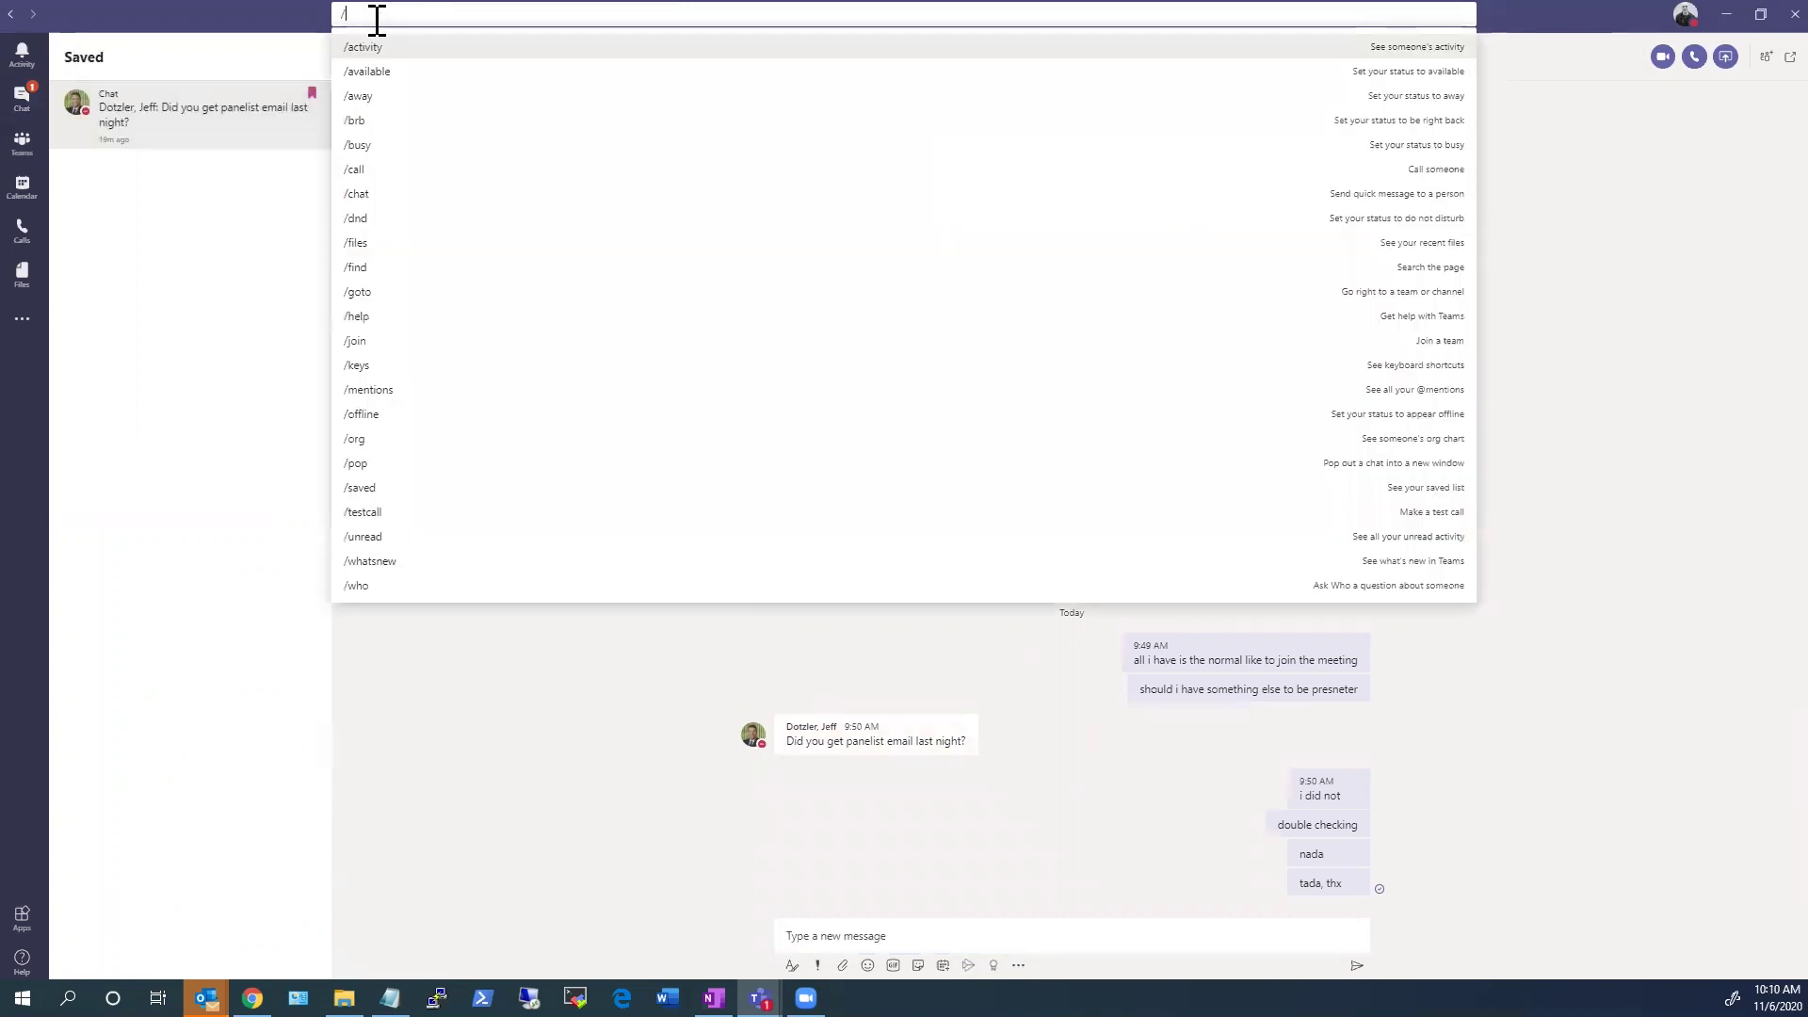
{"action": "type", "text": "saved"}
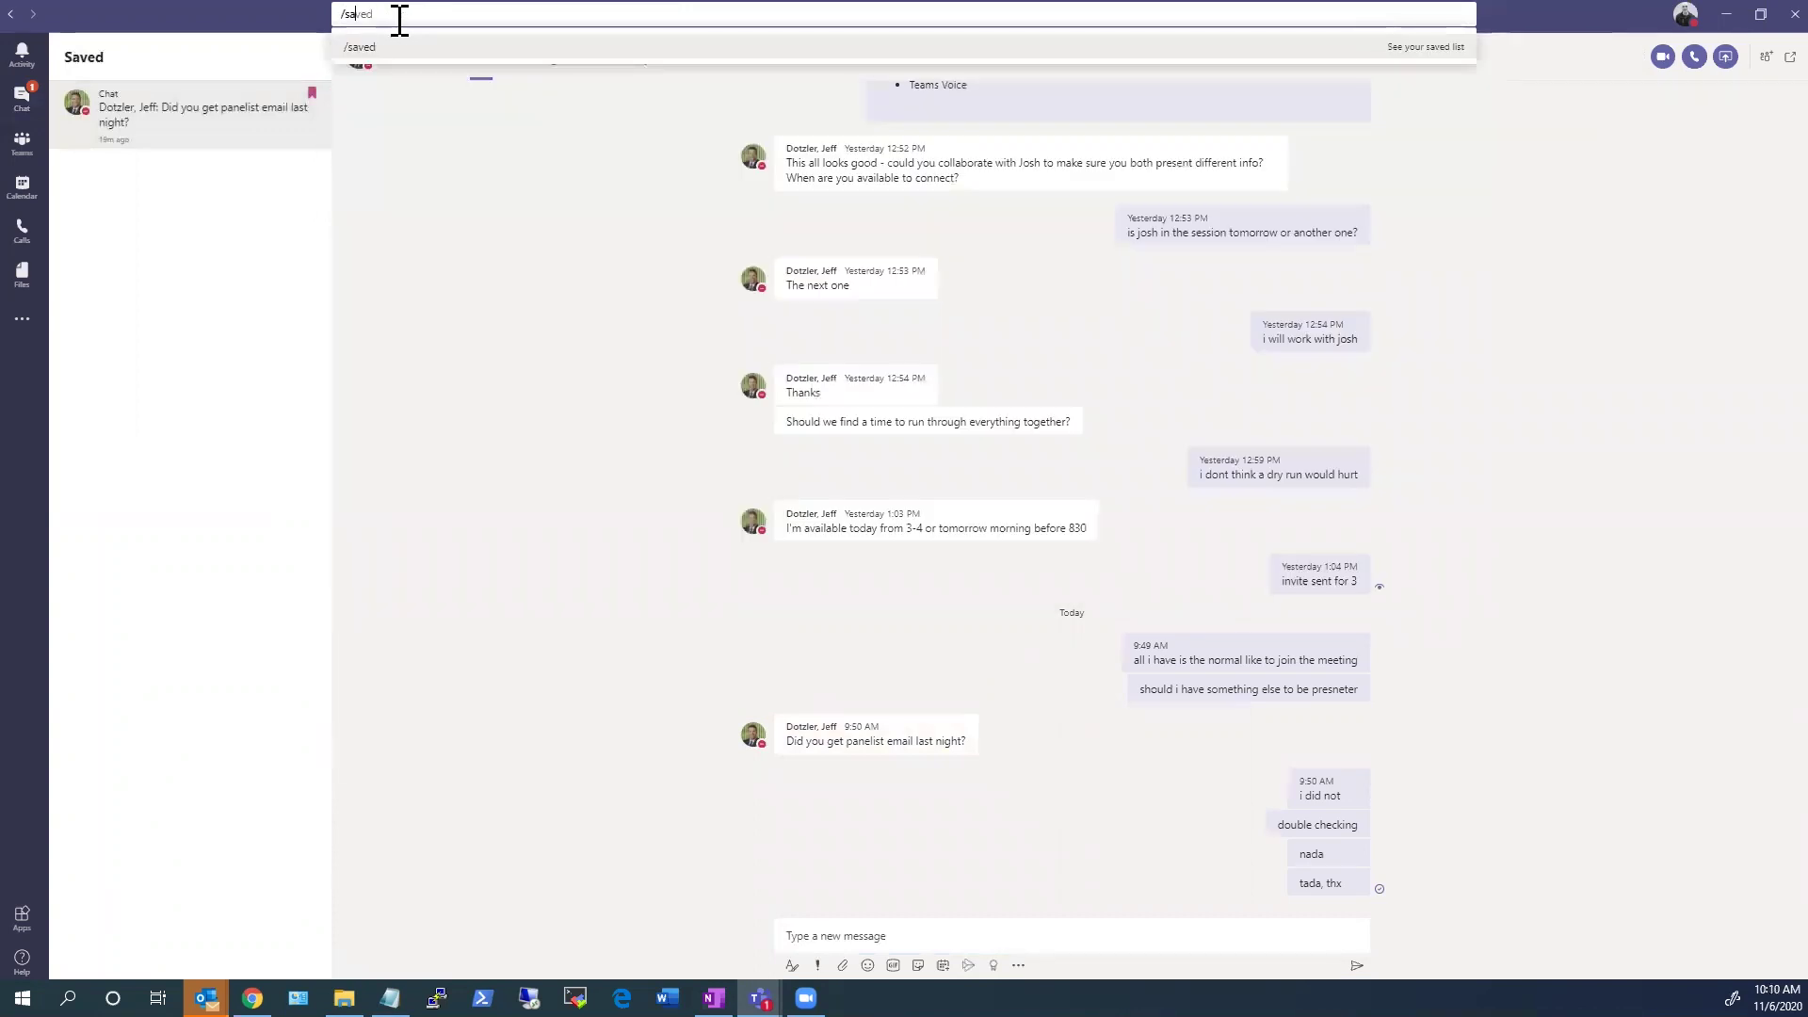
{"action": "key", "text": "Return"}
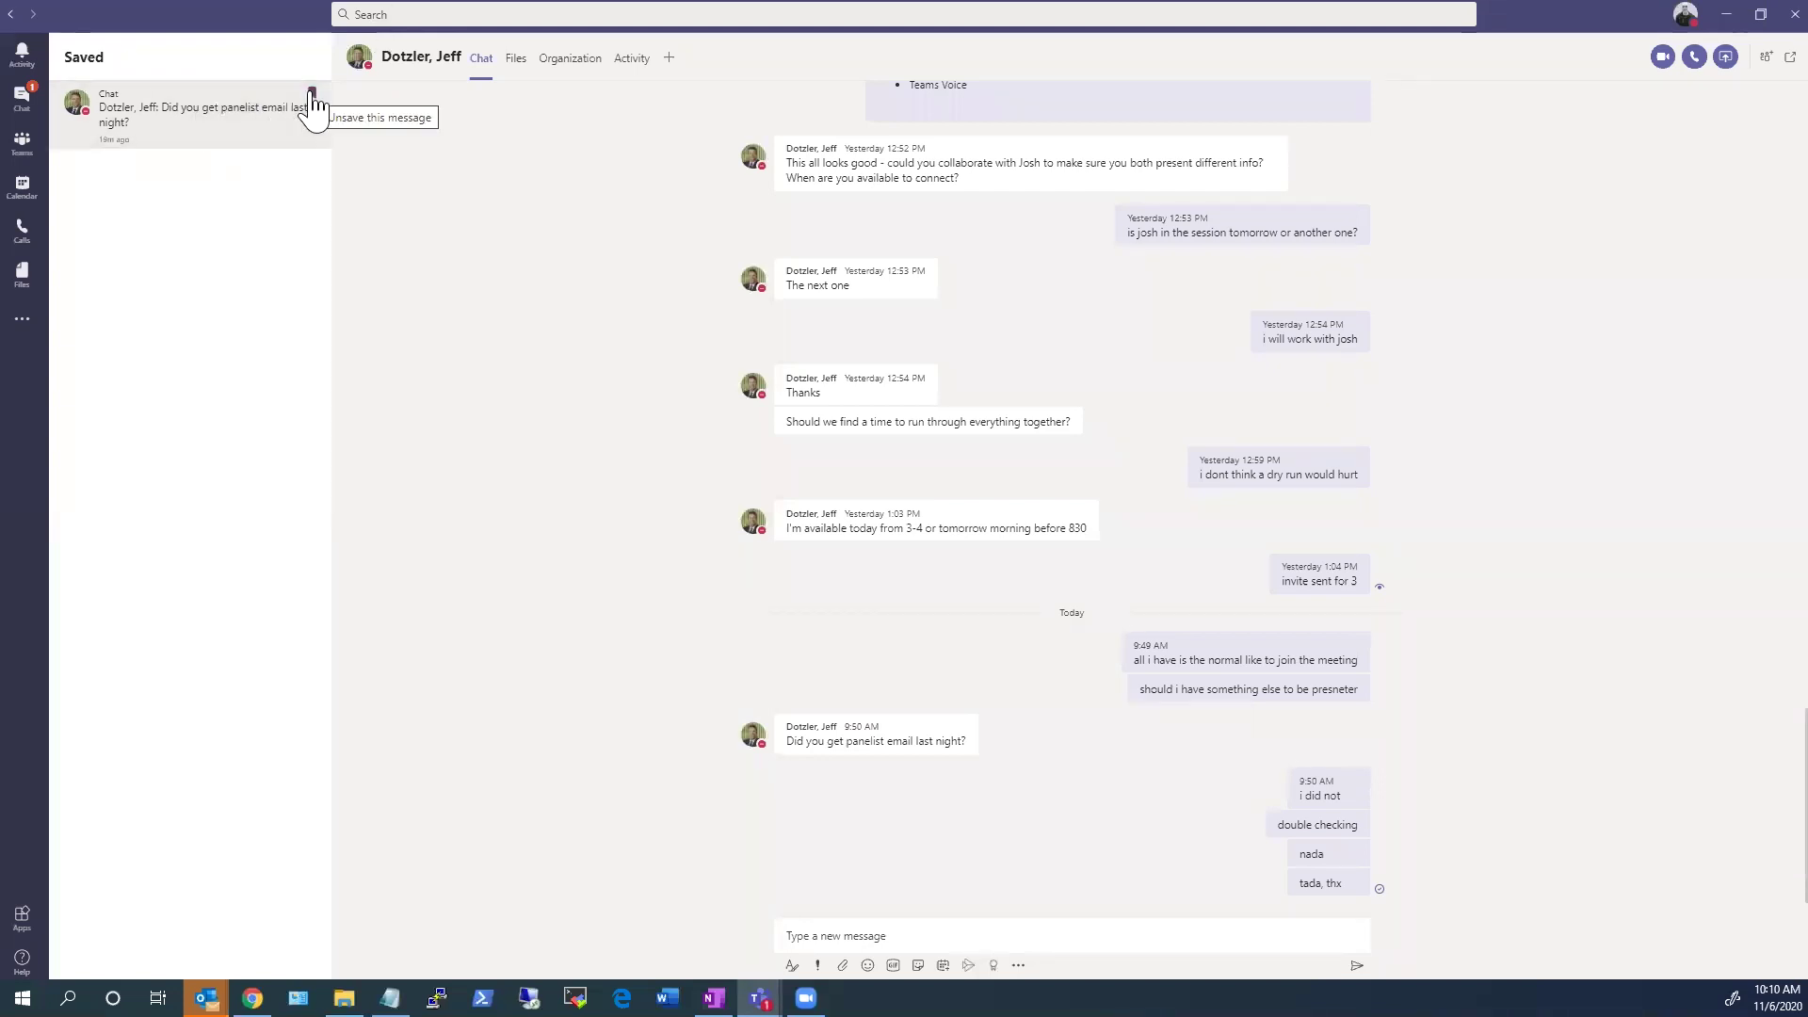
Step: Switch to the Teams view and return to the recent chats
{"action": "left_click", "coordinate": [21, 142]}
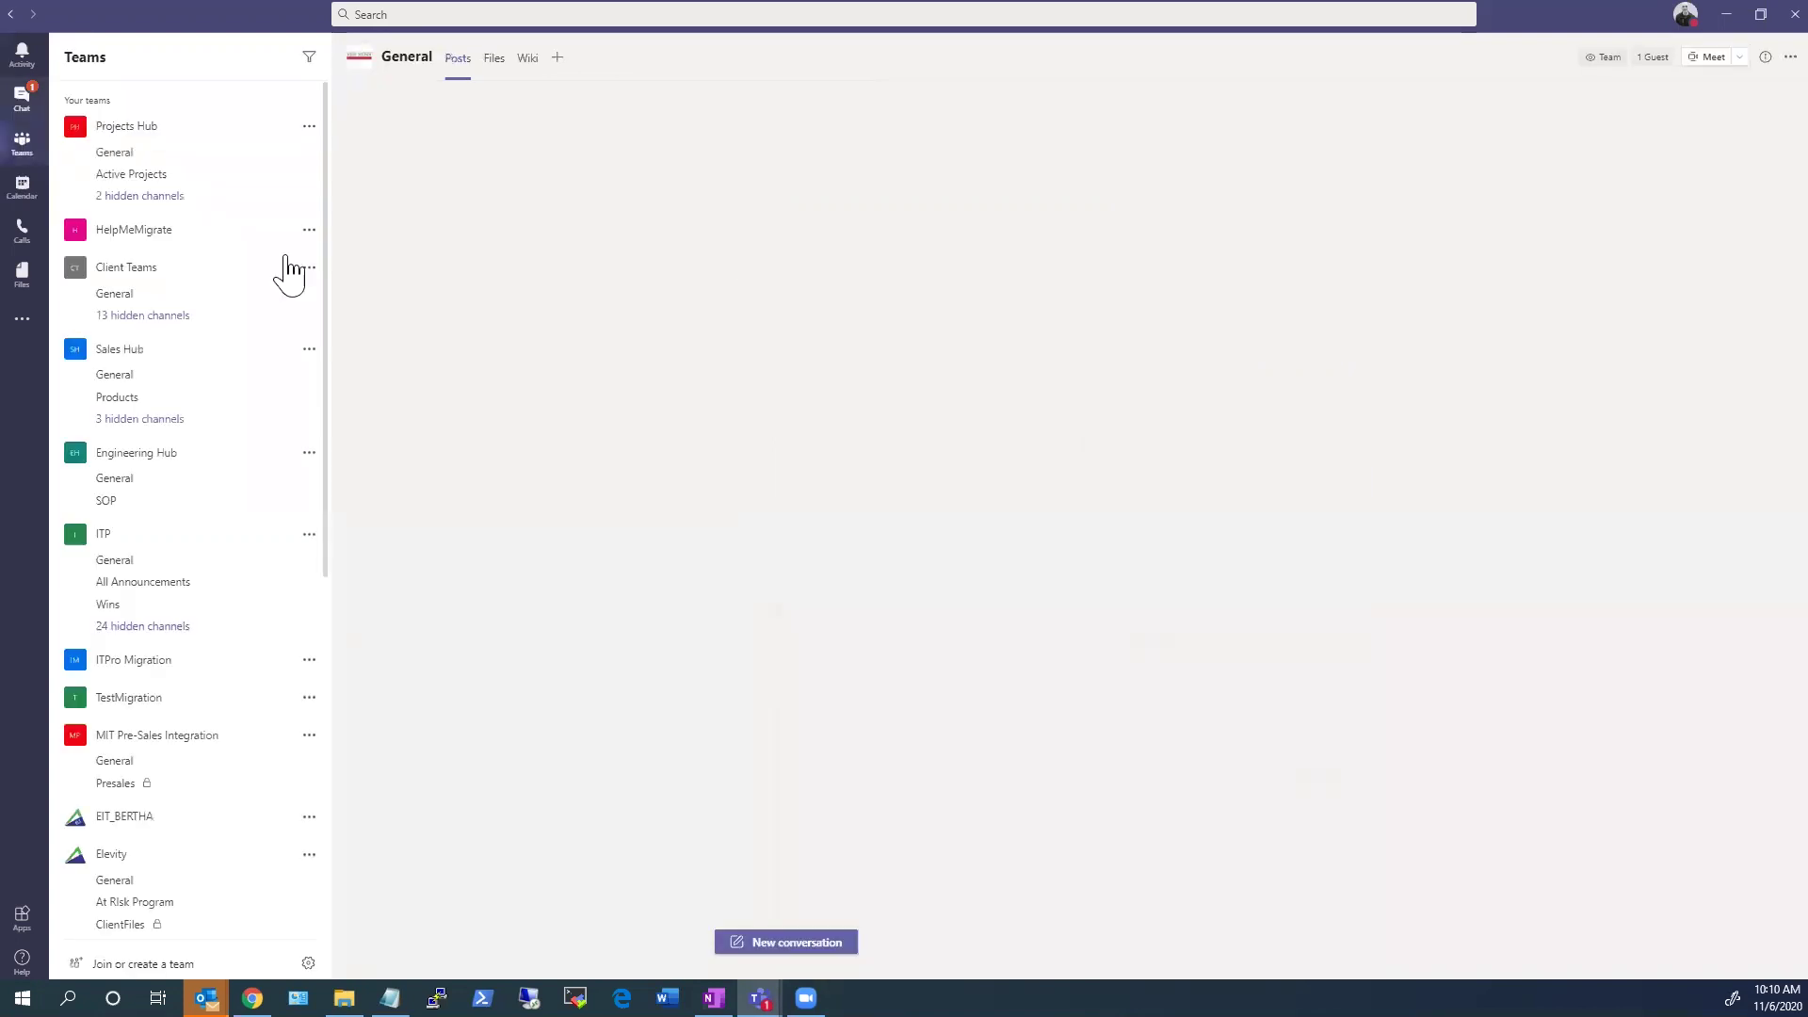
{"action": "key", "text": "ctrl+2"}
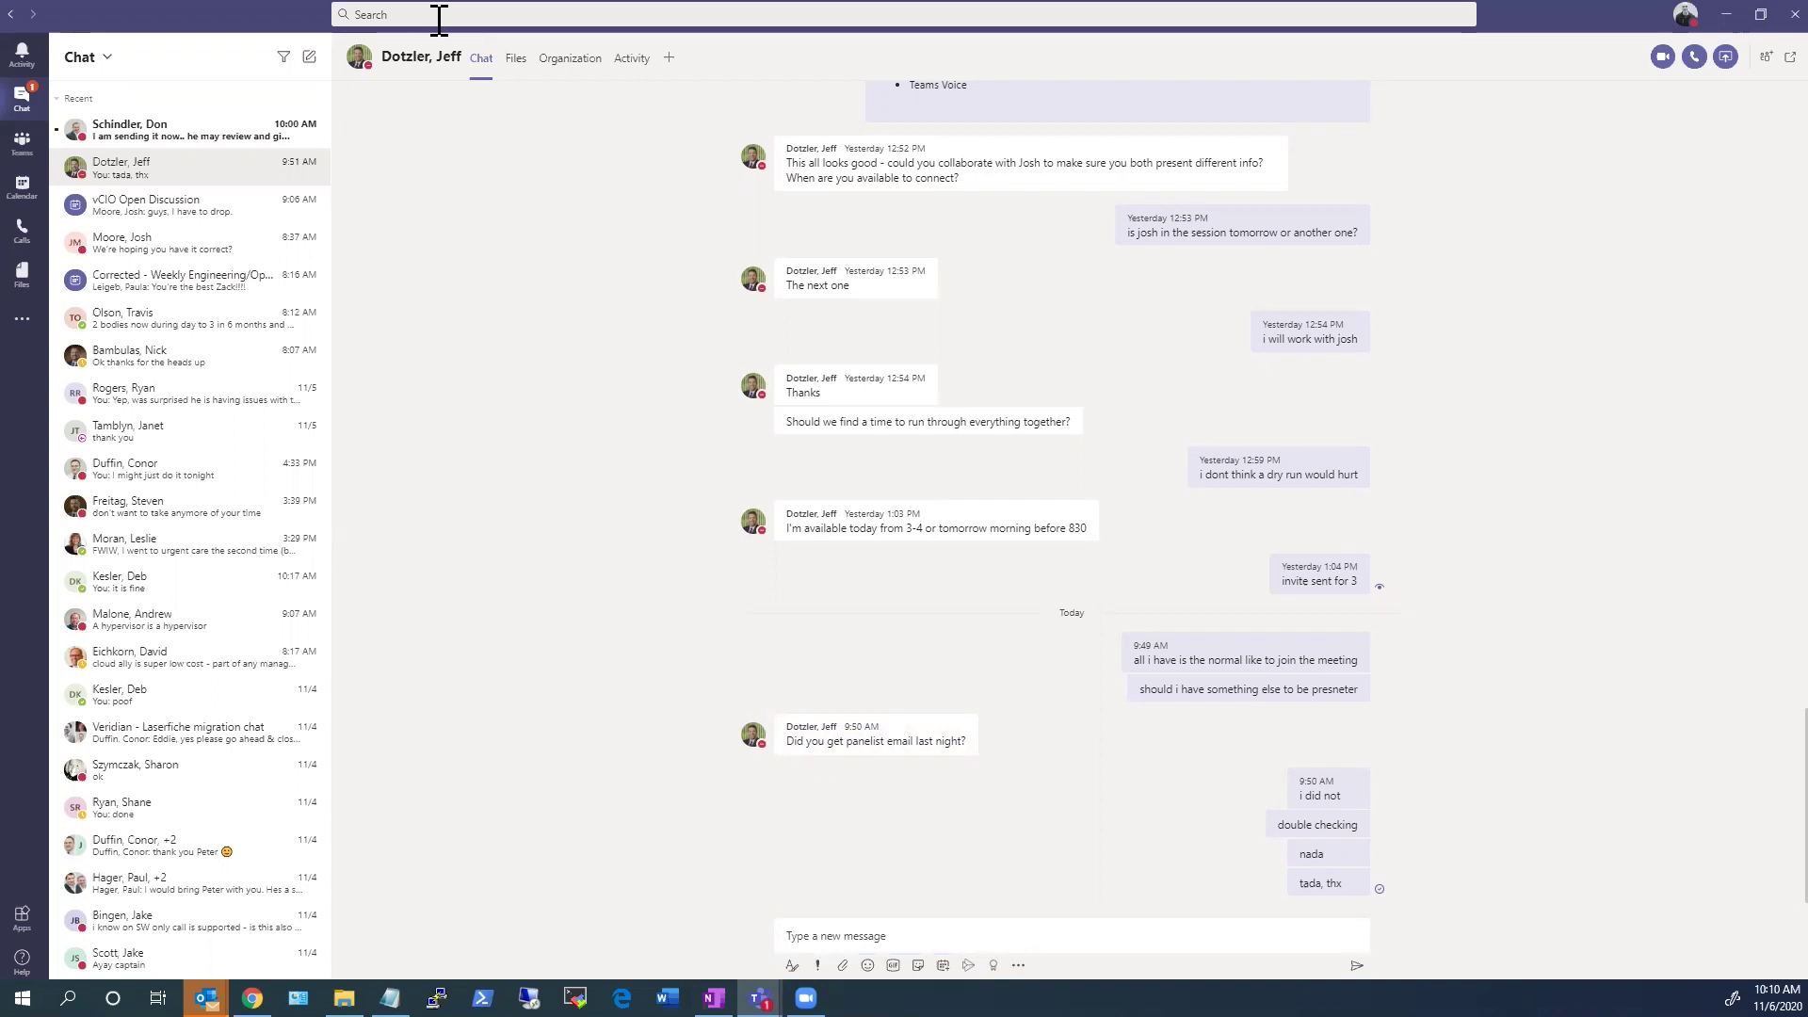
{"action": "left_click", "coordinate": [962, 929]}
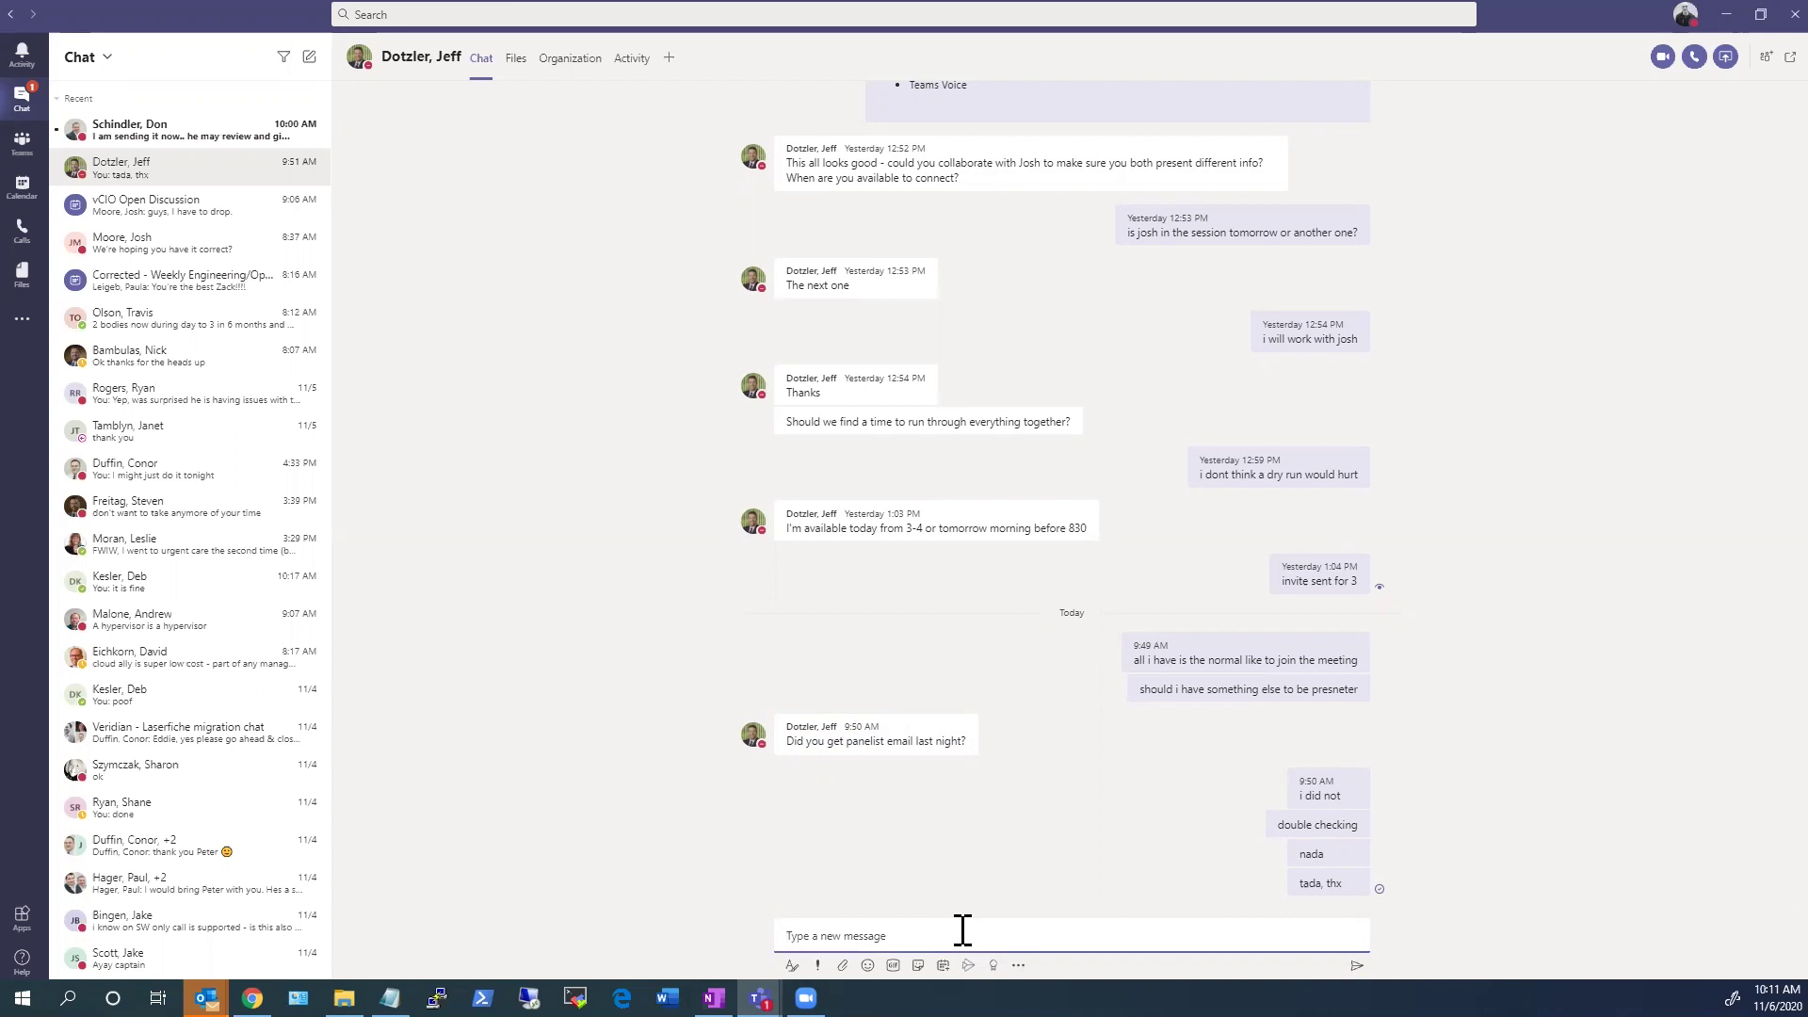
{"action": "type", "text": "@j"}
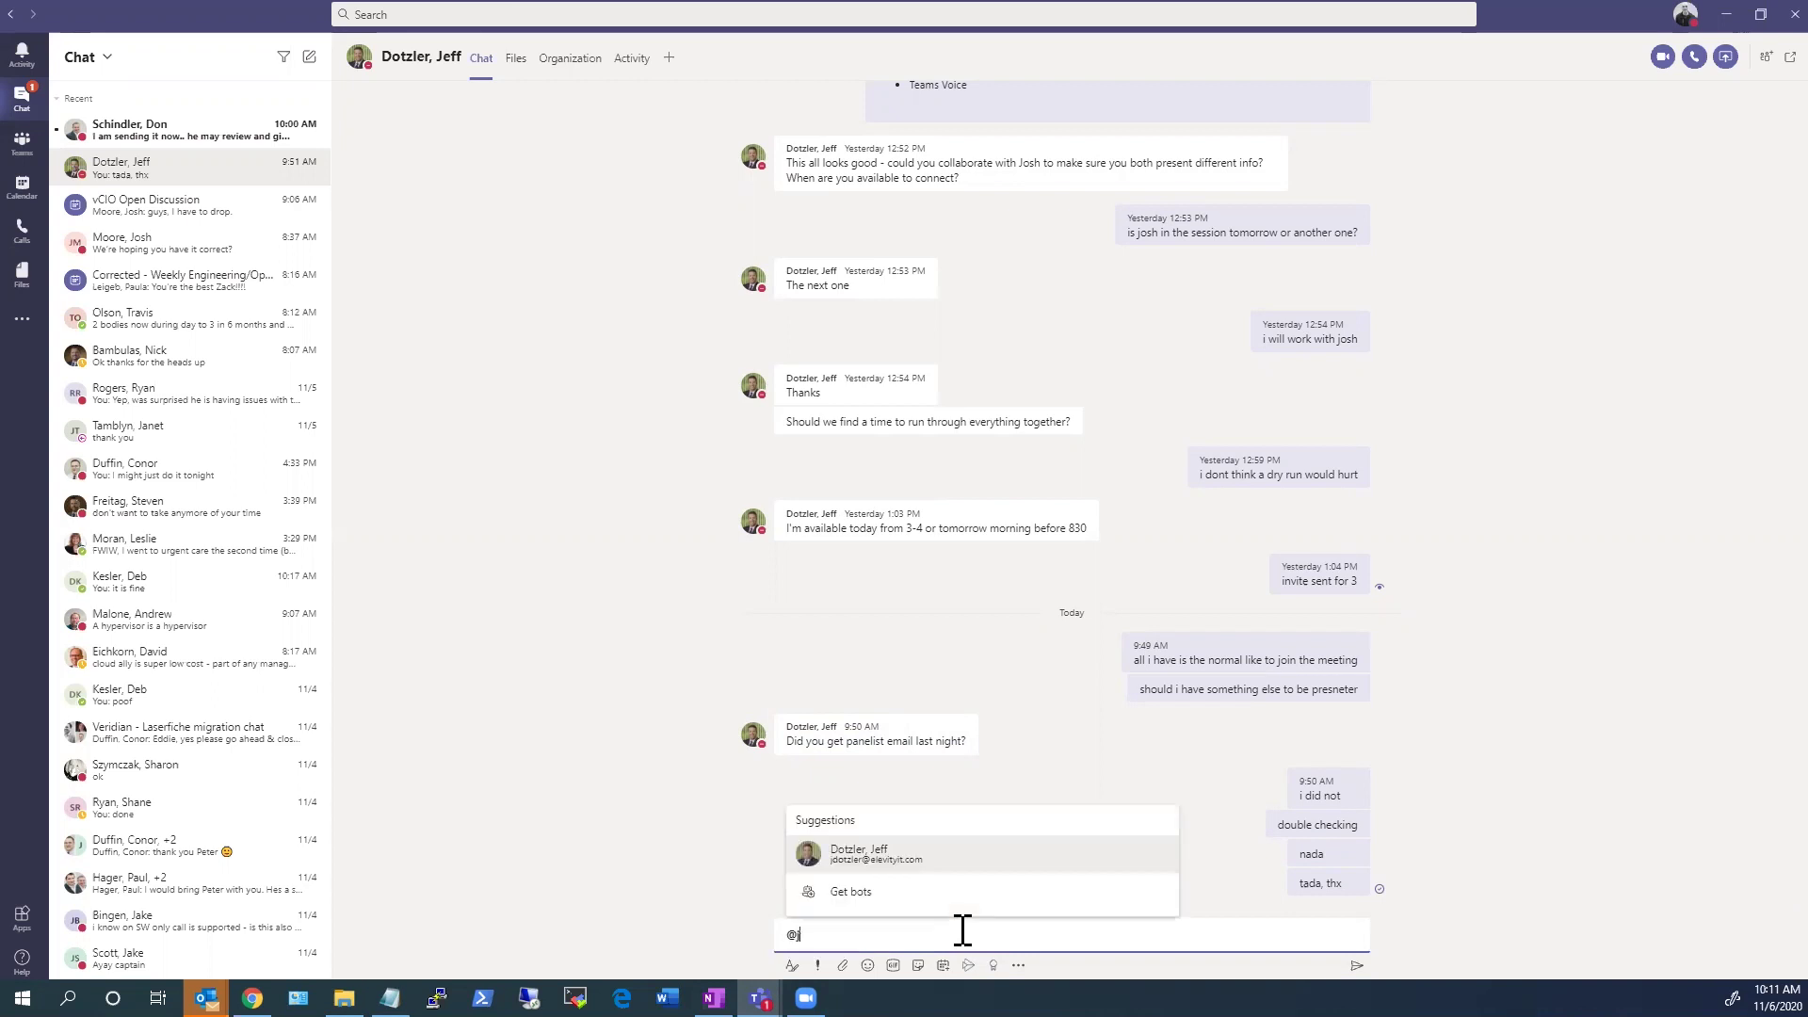
{"action": "type", "text": "eff"}
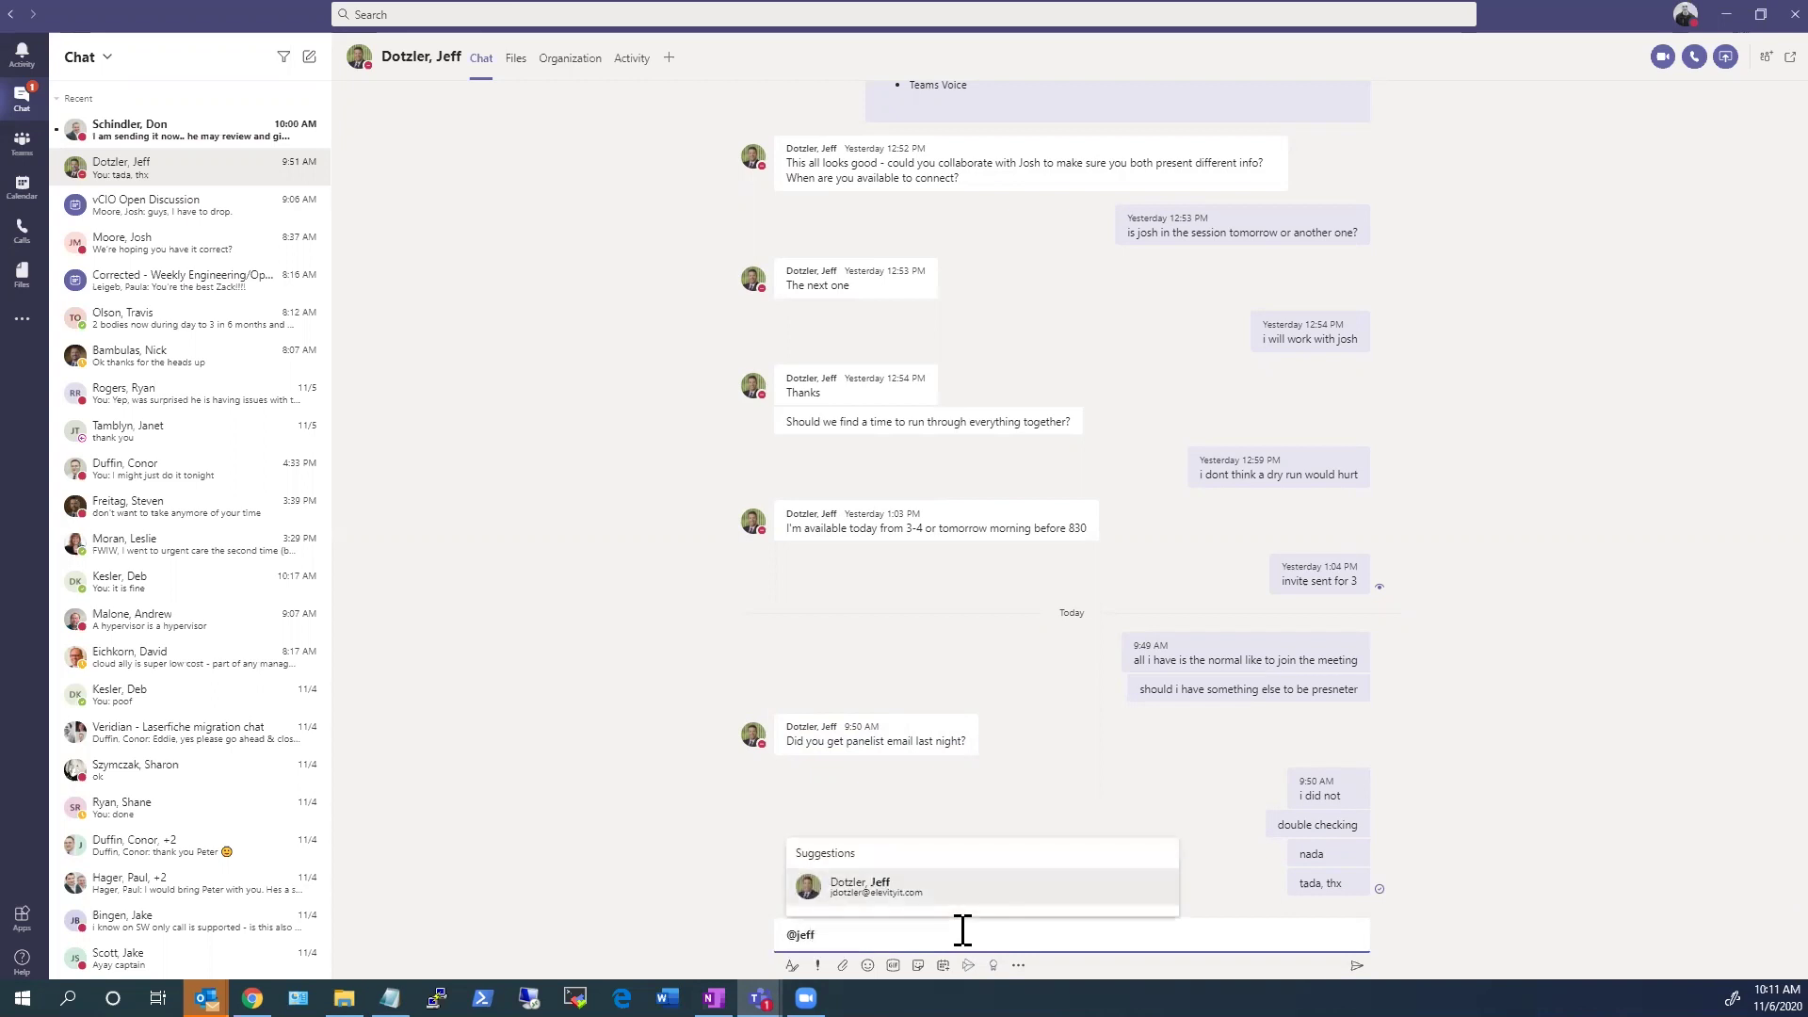
{"action": "left_click", "coordinate": [885, 893]}
{"action": "type", "text": "did "}
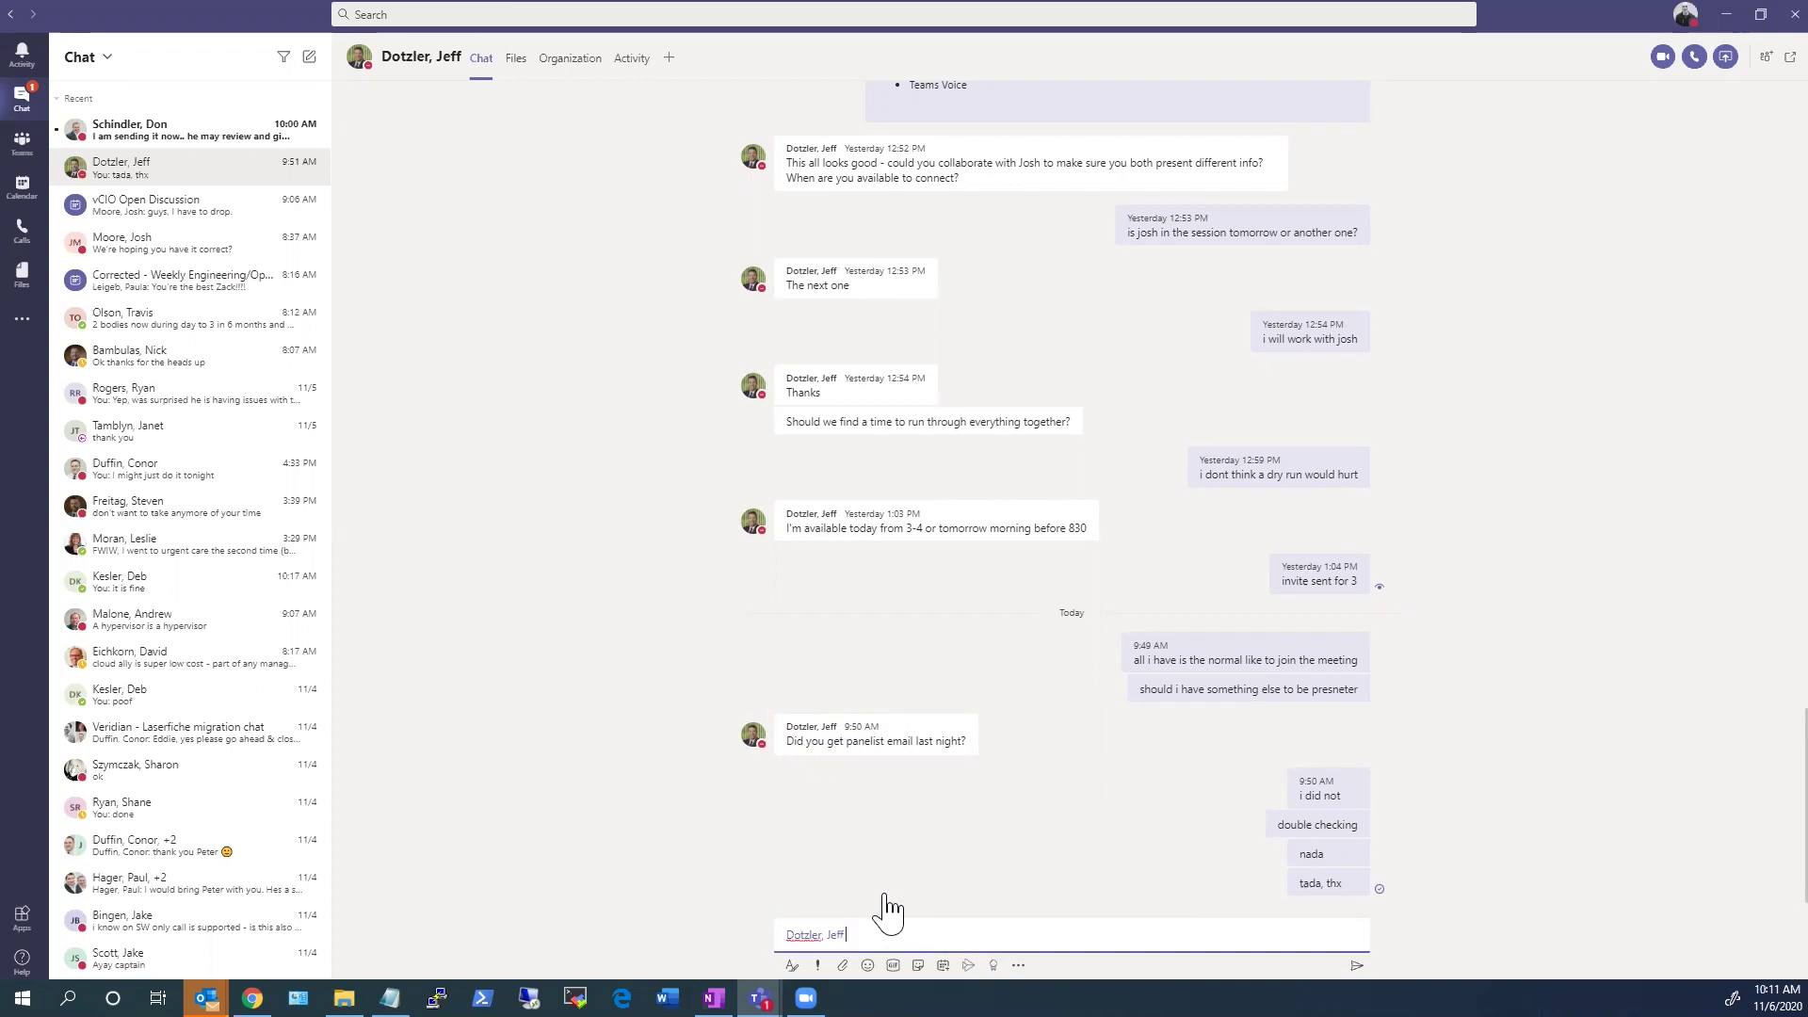
{"action": "type", "text": "you get this"}
{"action": "key", "text": "Return"}
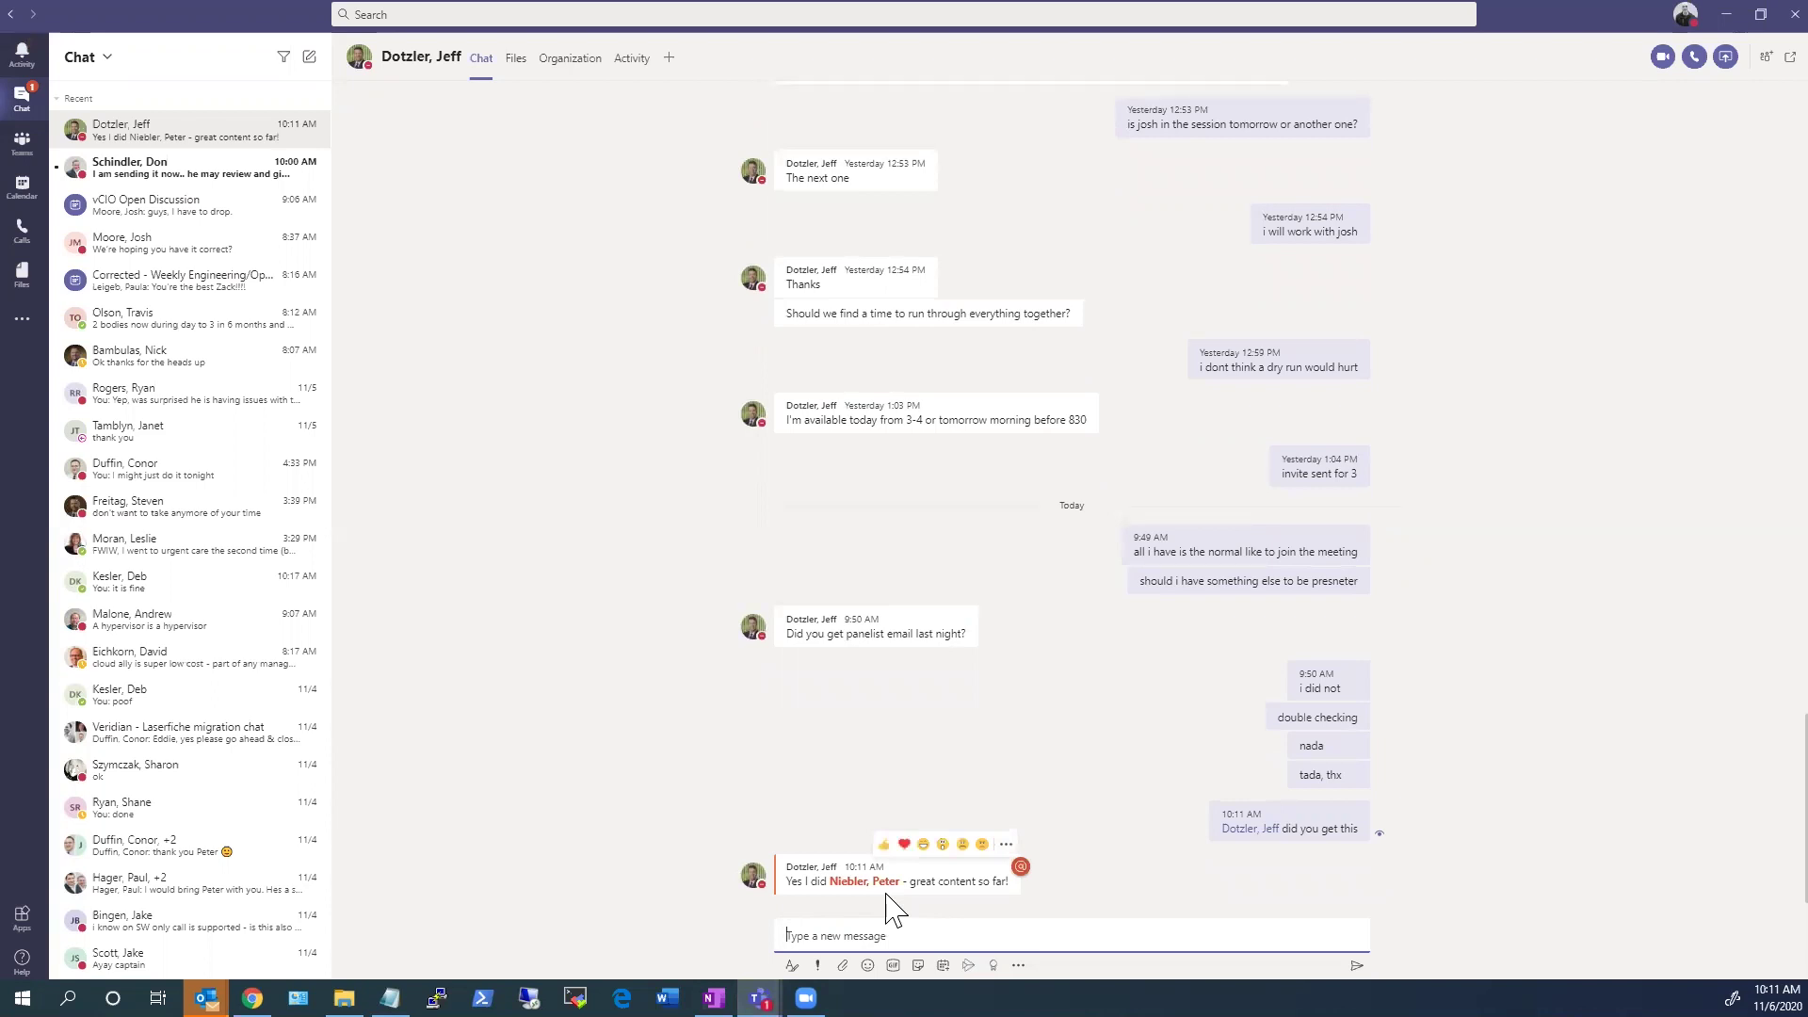
Step: Review the notification, general and call settings, close them, and briefly check the profile options again
{"action": "left_click", "coordinate": [1686, 17]}
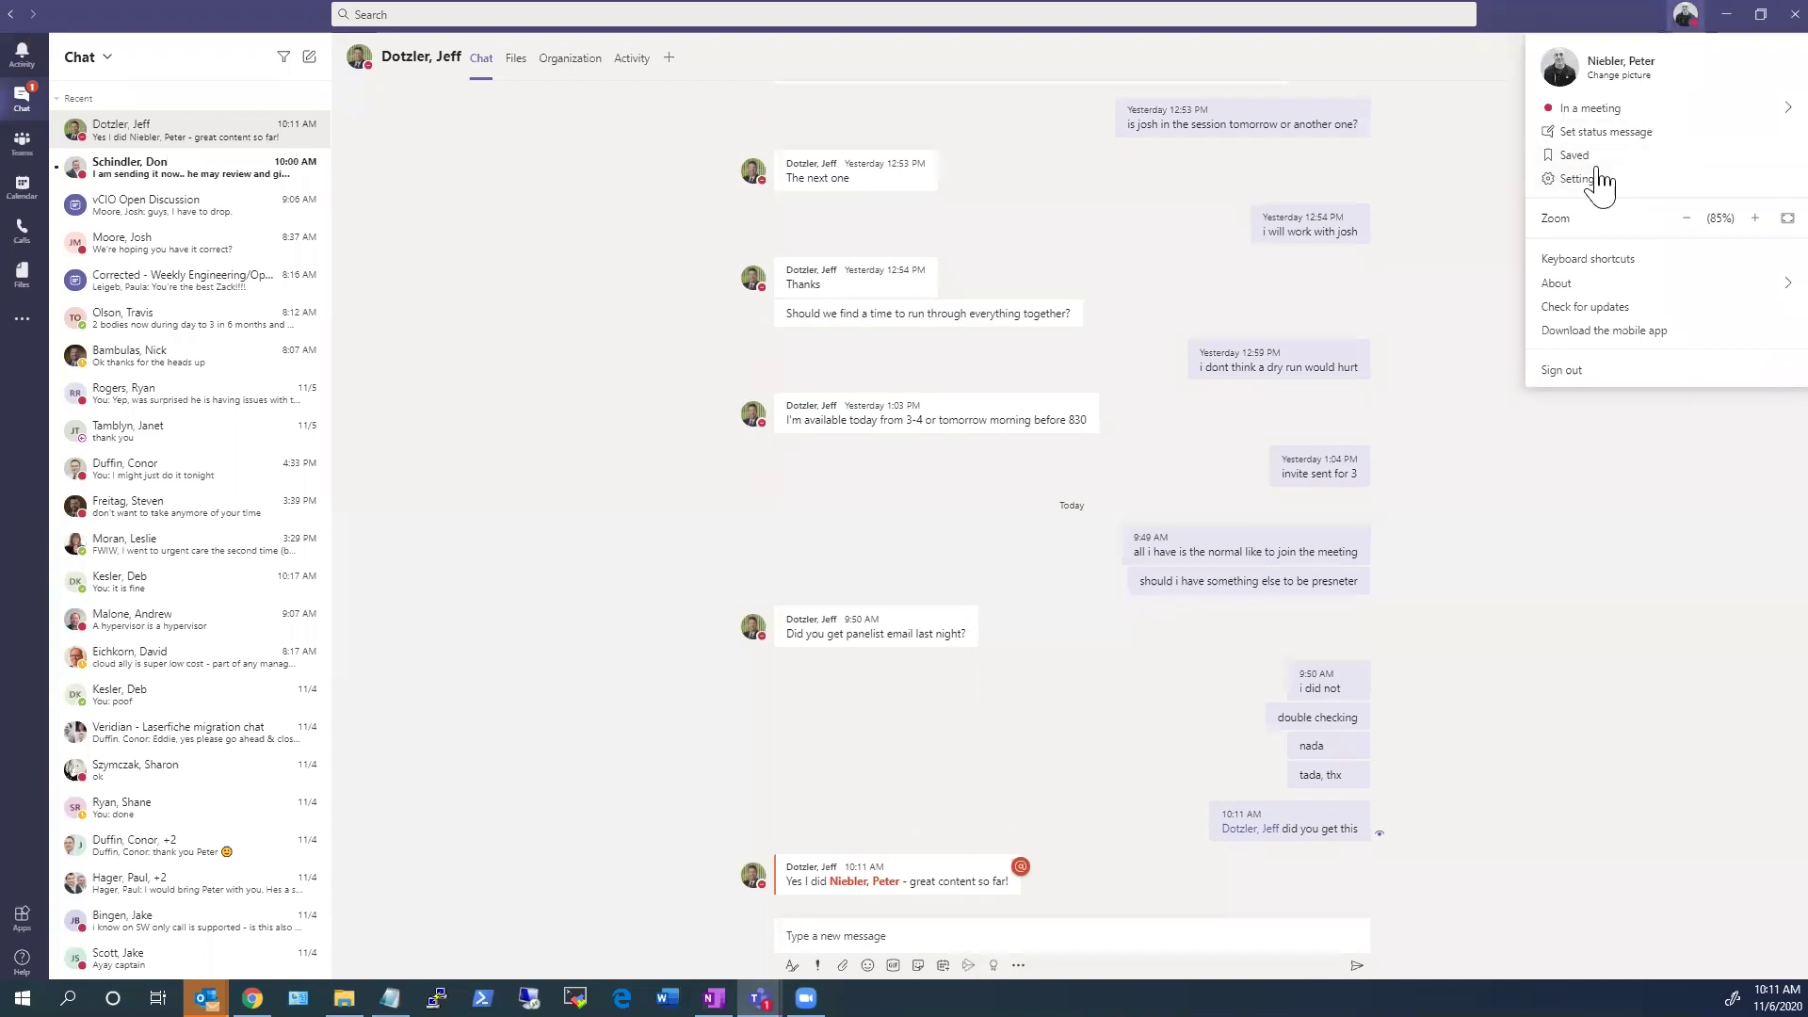
{"action": "key", "text": "Return"}
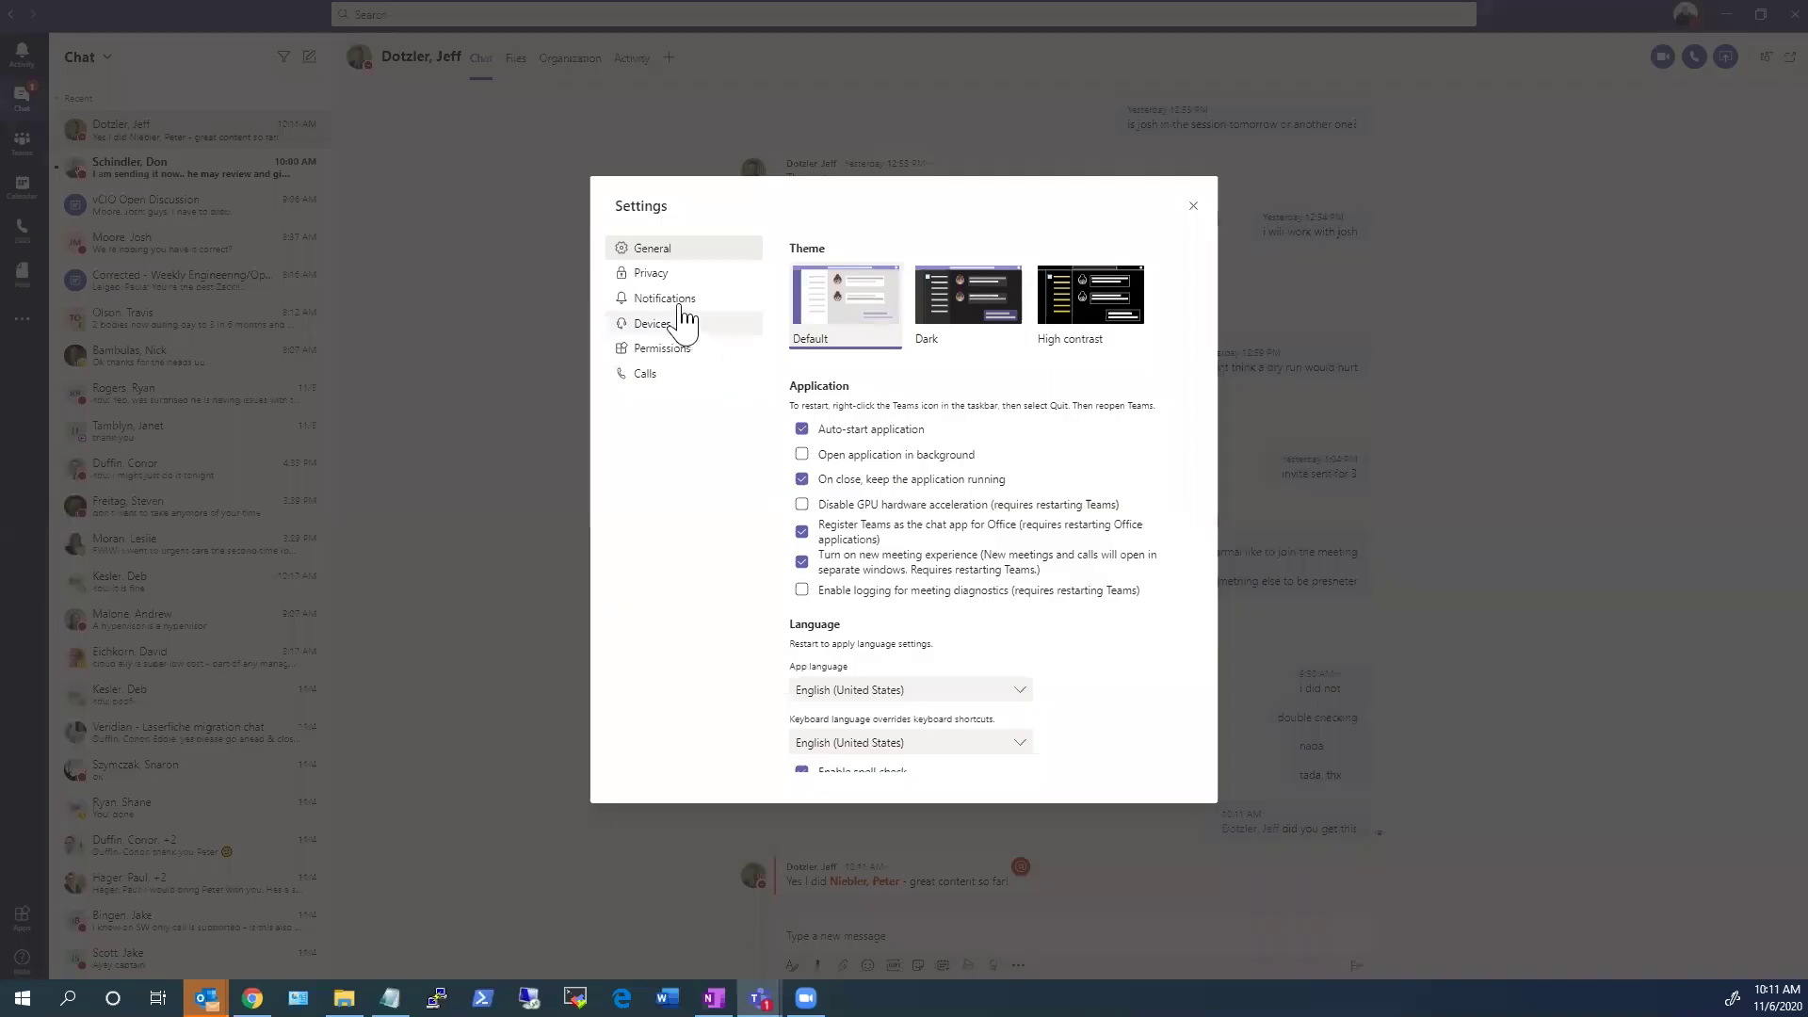
{"action": "left_click", "coordinate": [679, 303]}
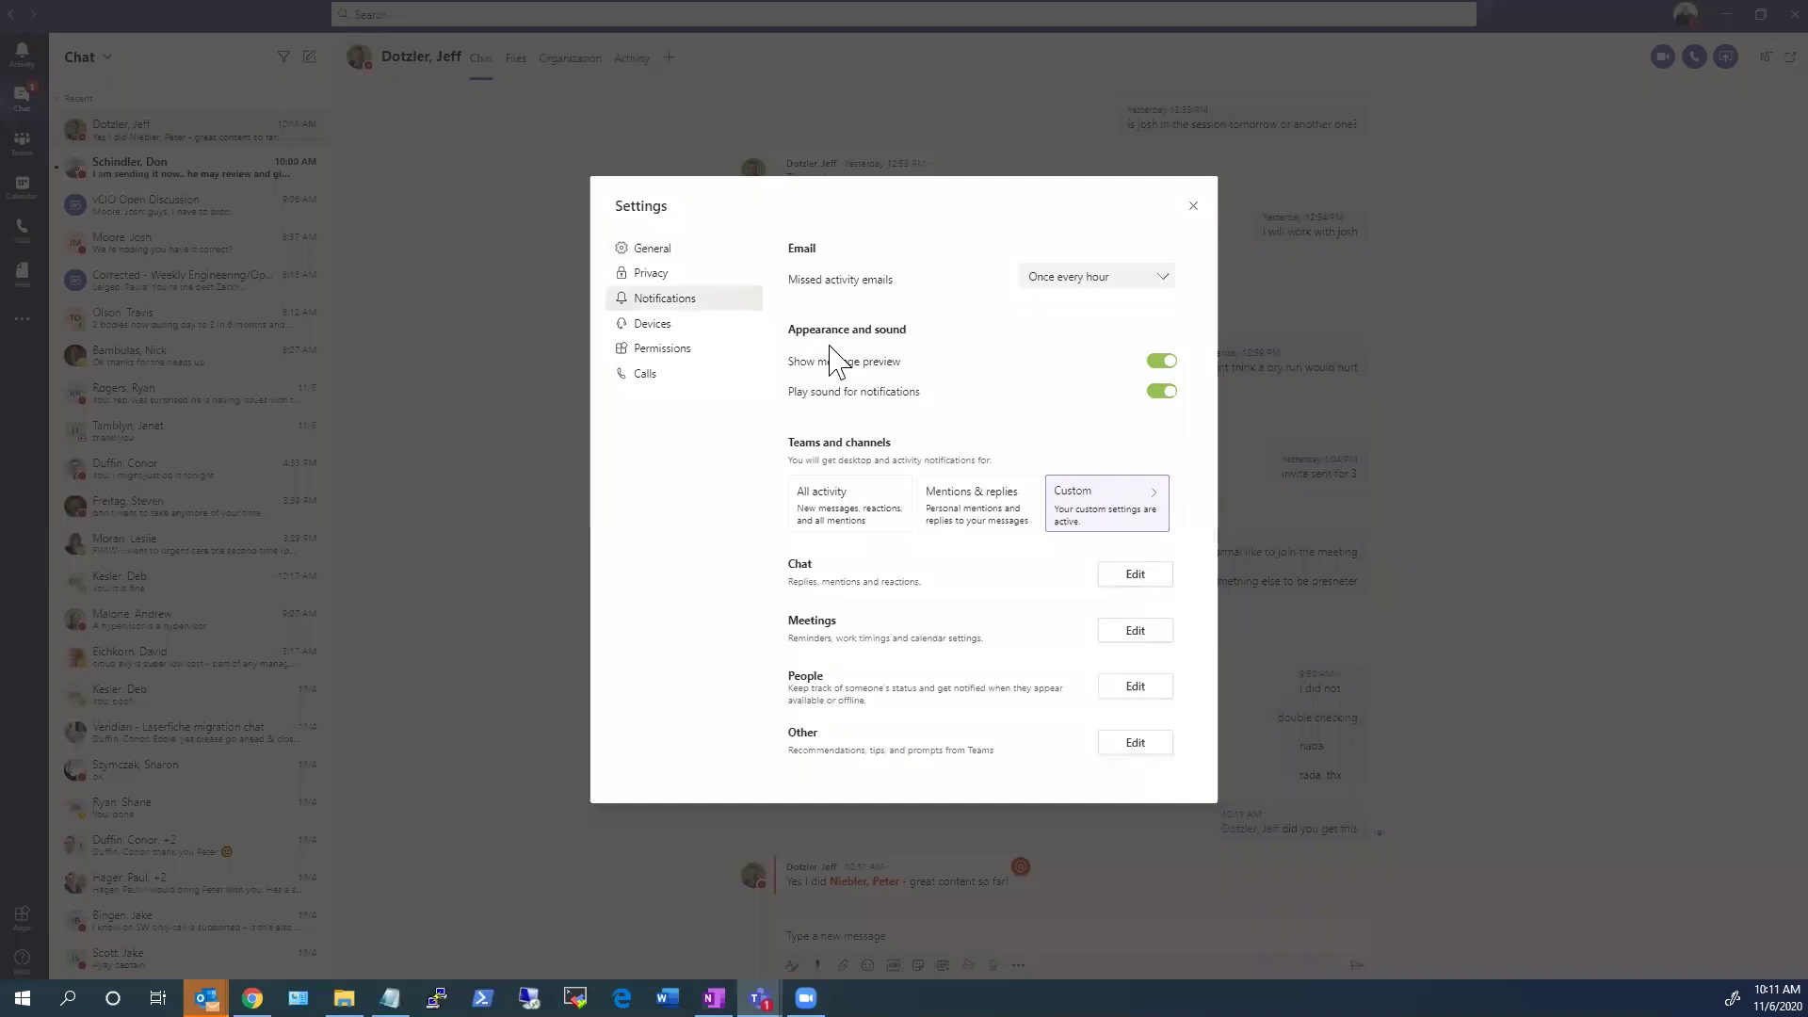
{"action": "scroll", "coordinate": [889, 575], "scroll_direction": "down", "scroll_amount": 1}
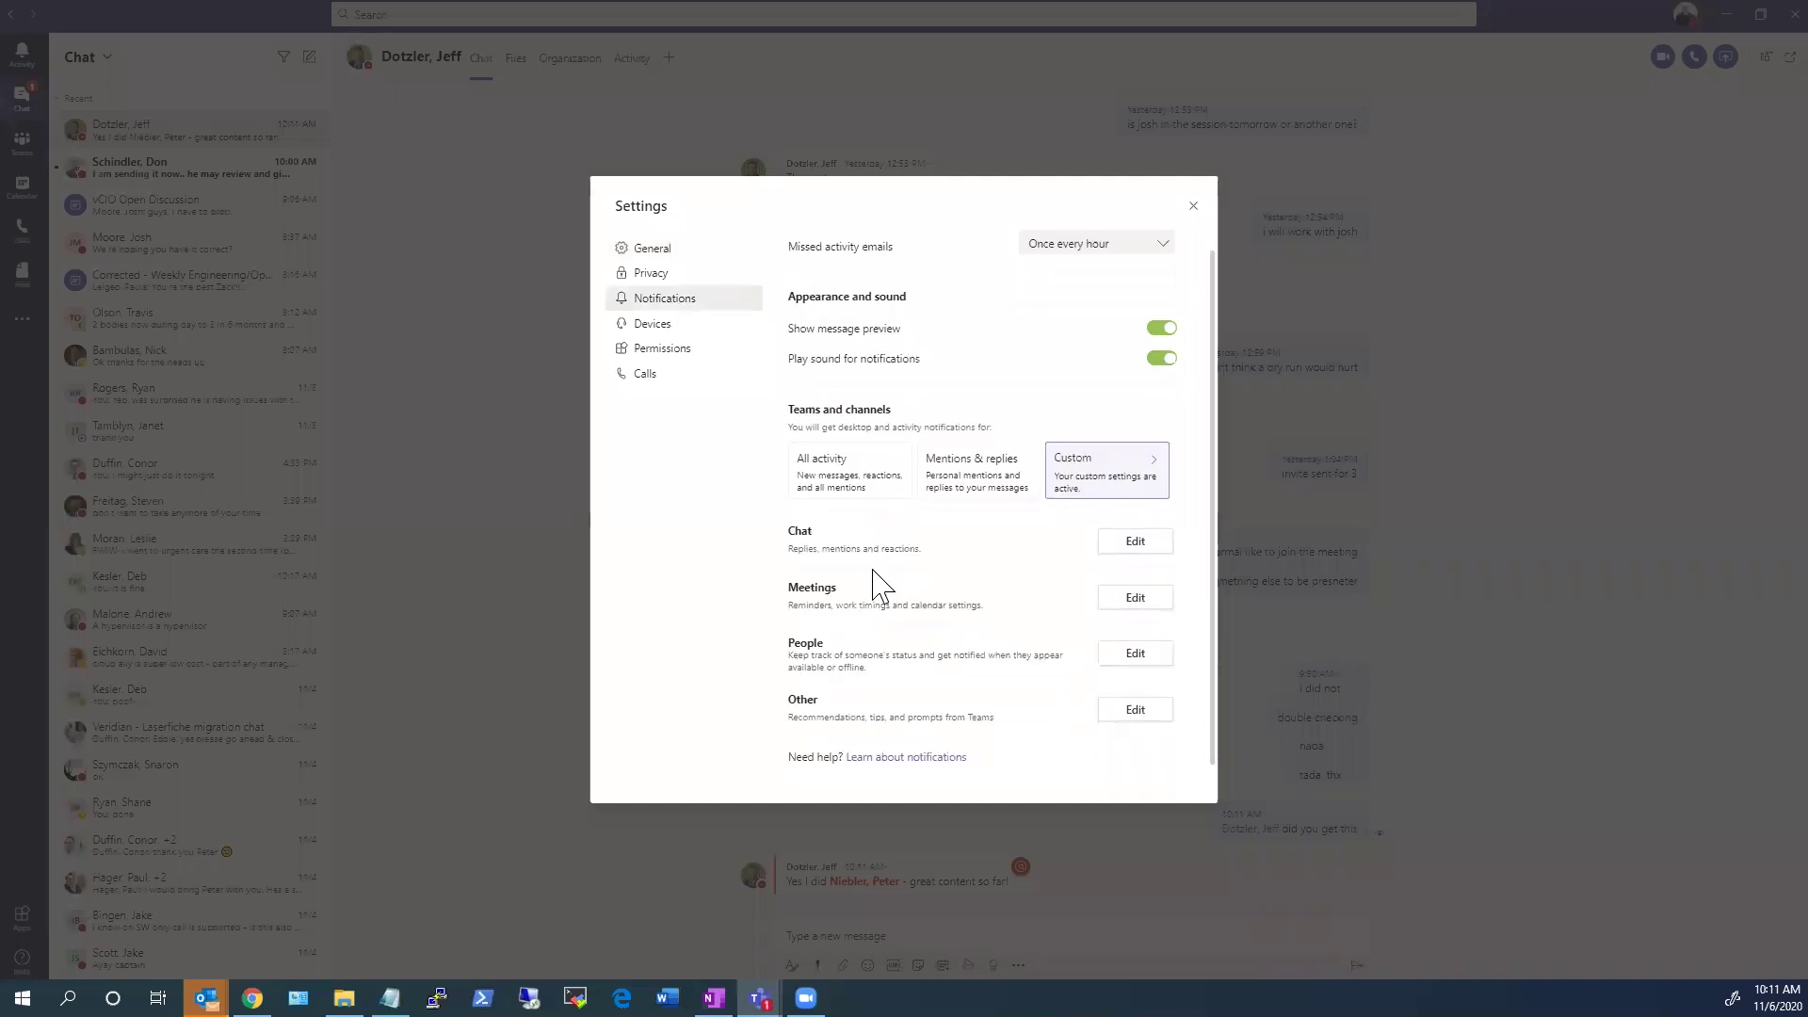
{"action": "left_click", "coordinate": [674, 253]}
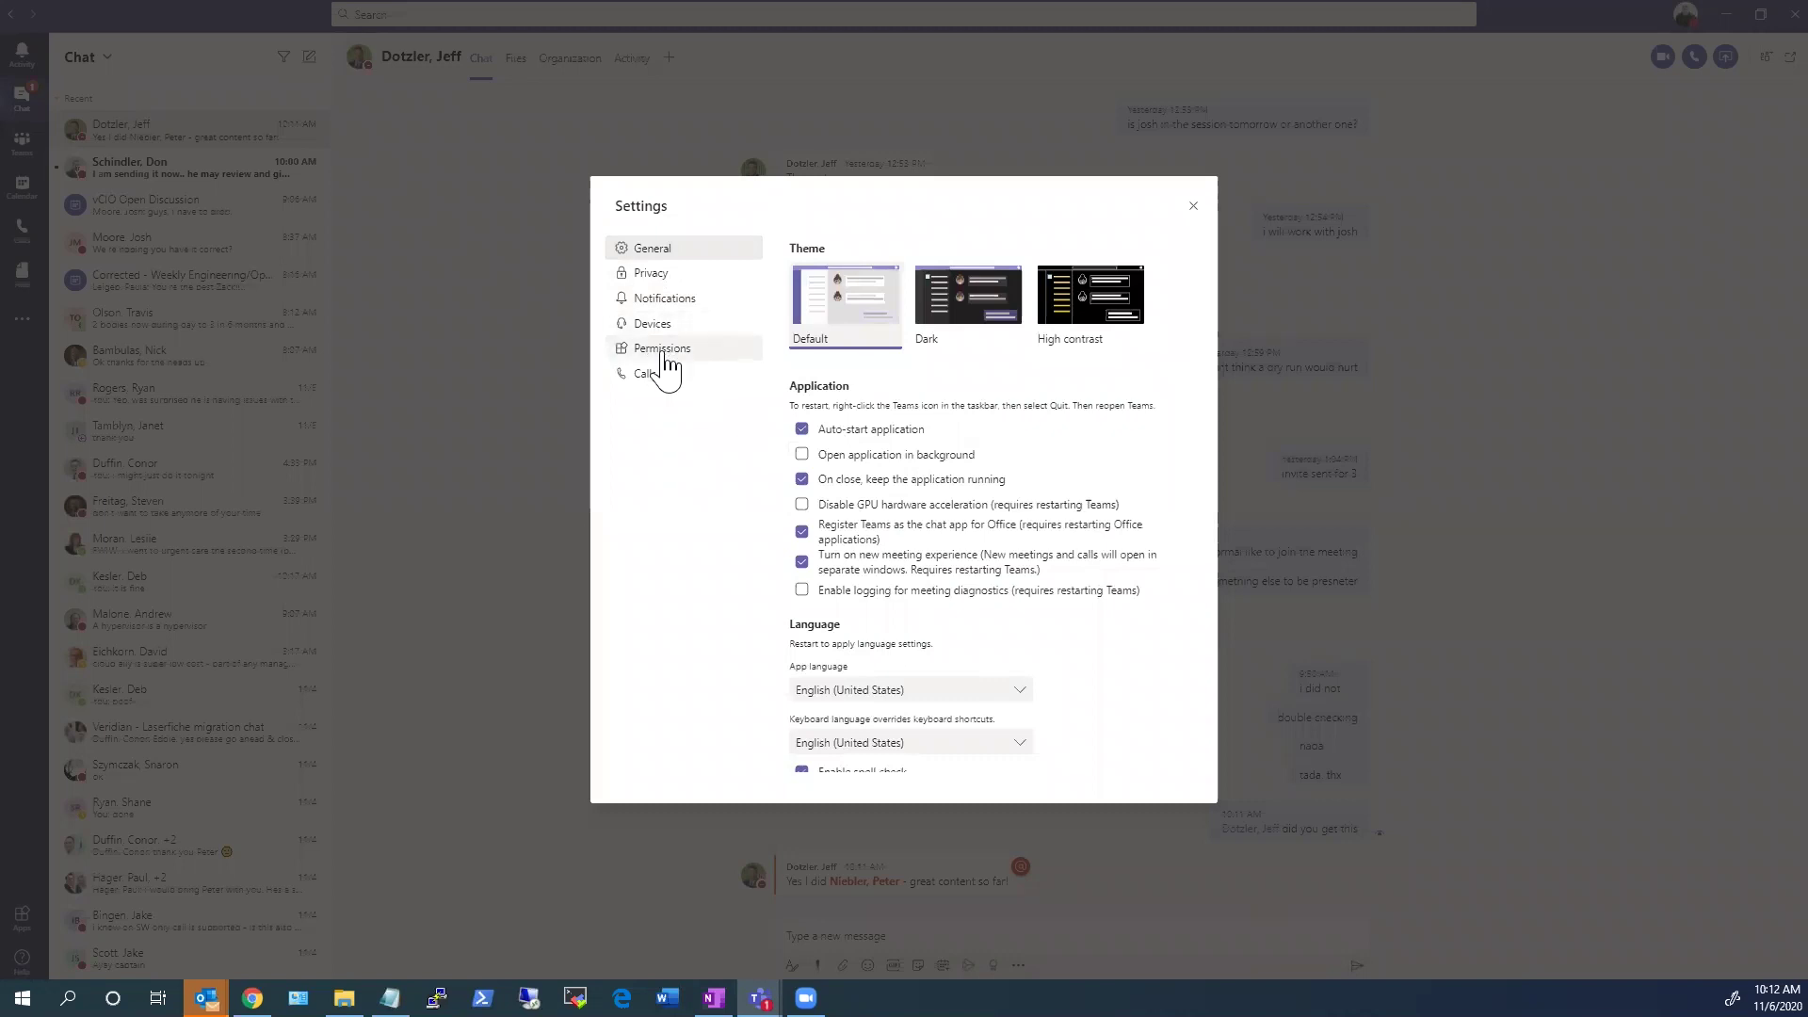
{"action": "left_click", "coordinate": [648, 378]}
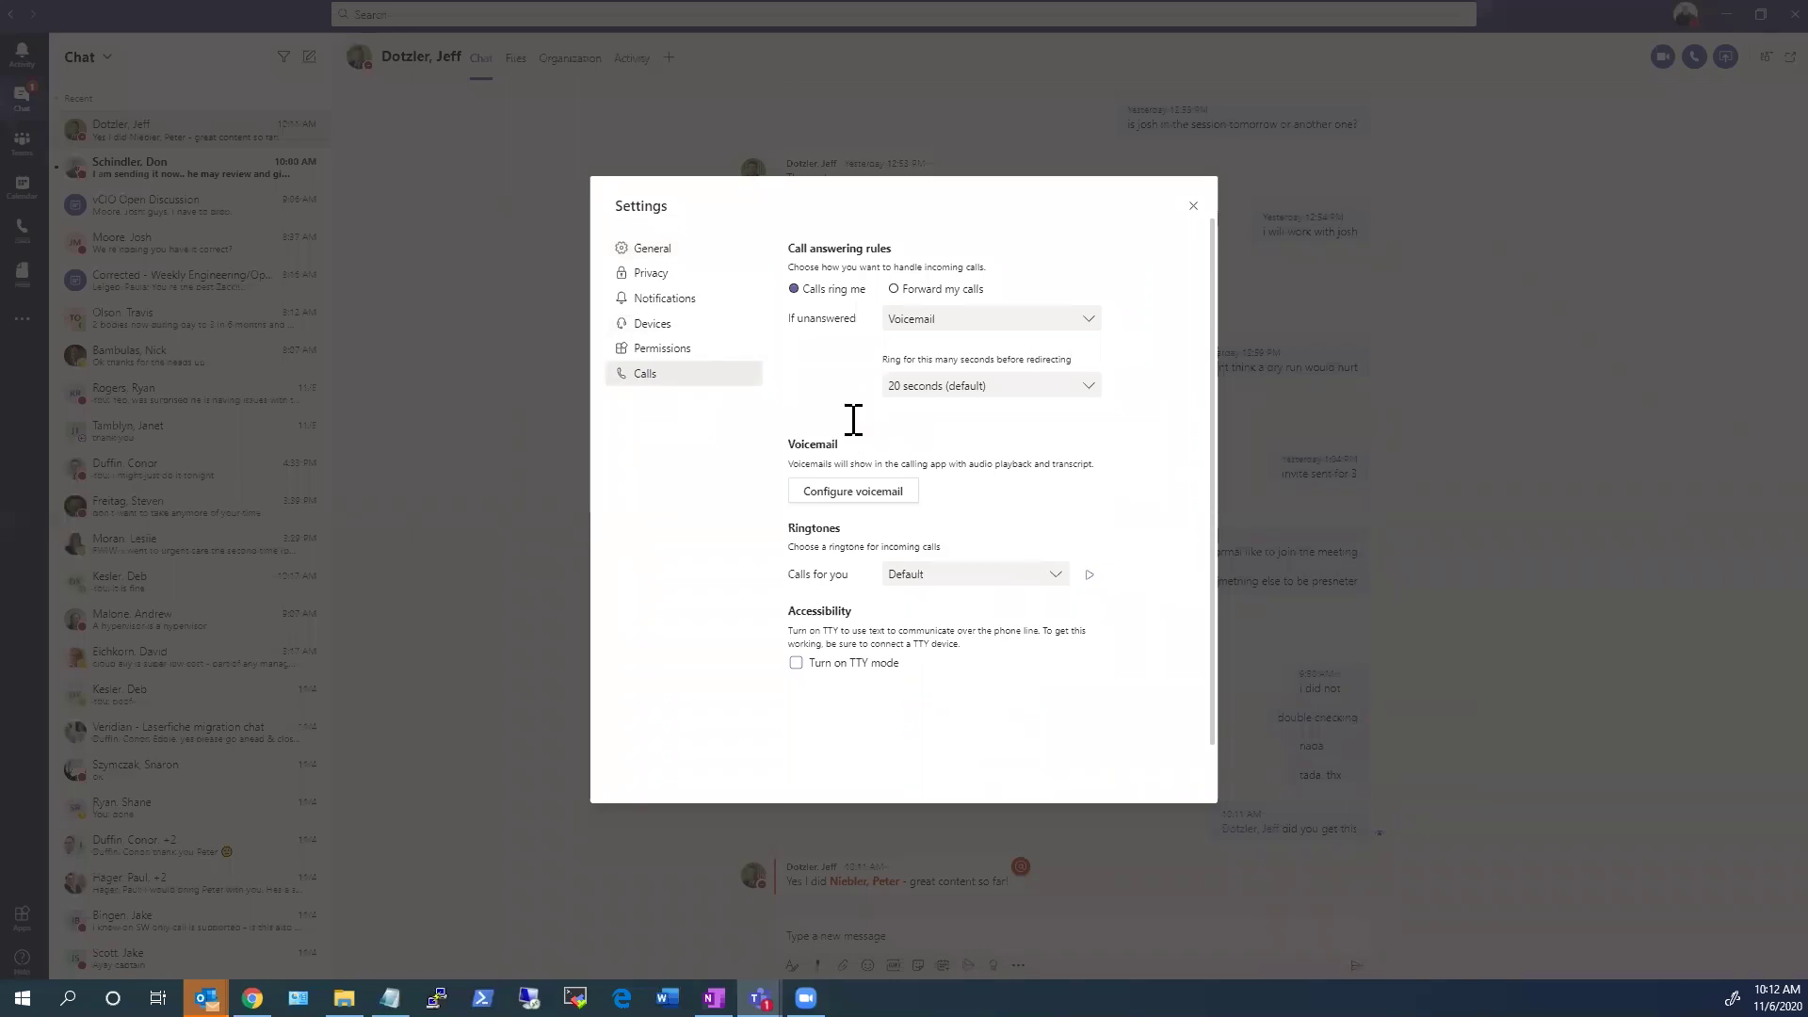
{"action": "left_click", "coordinate": [1194, 208]}
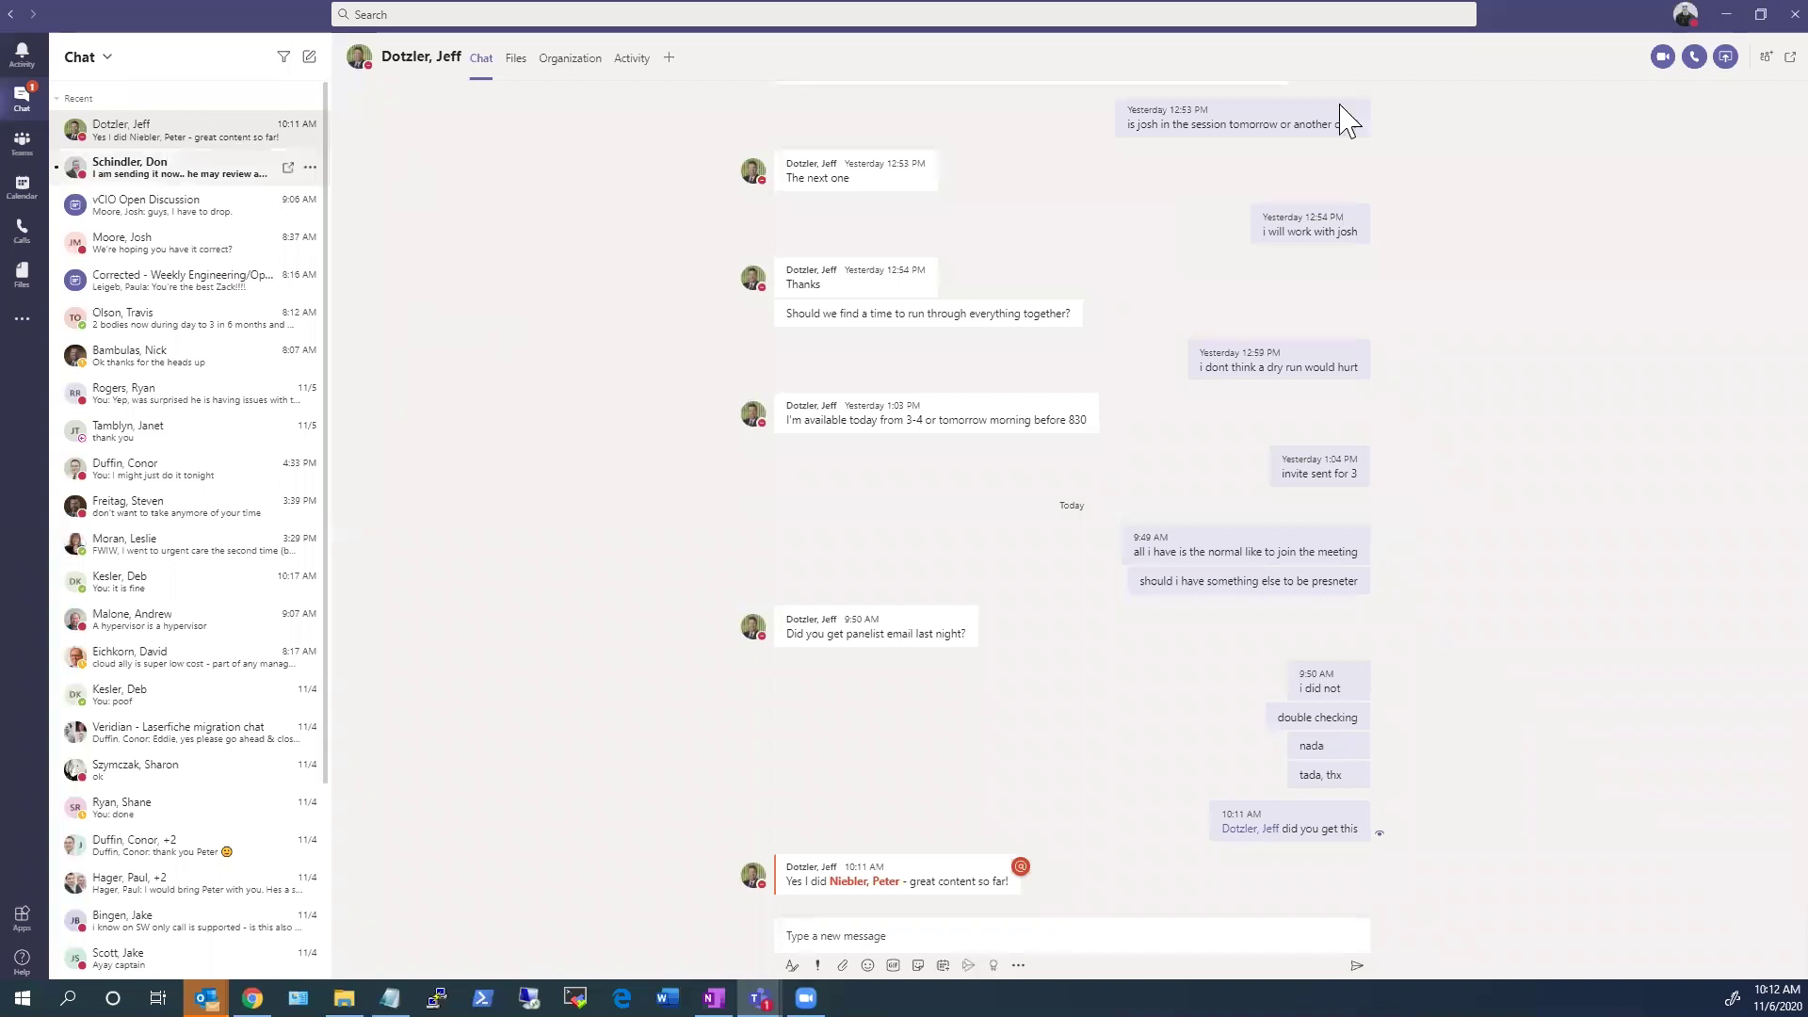
{"action": "left_click", "coordinate": [1684, 15]}
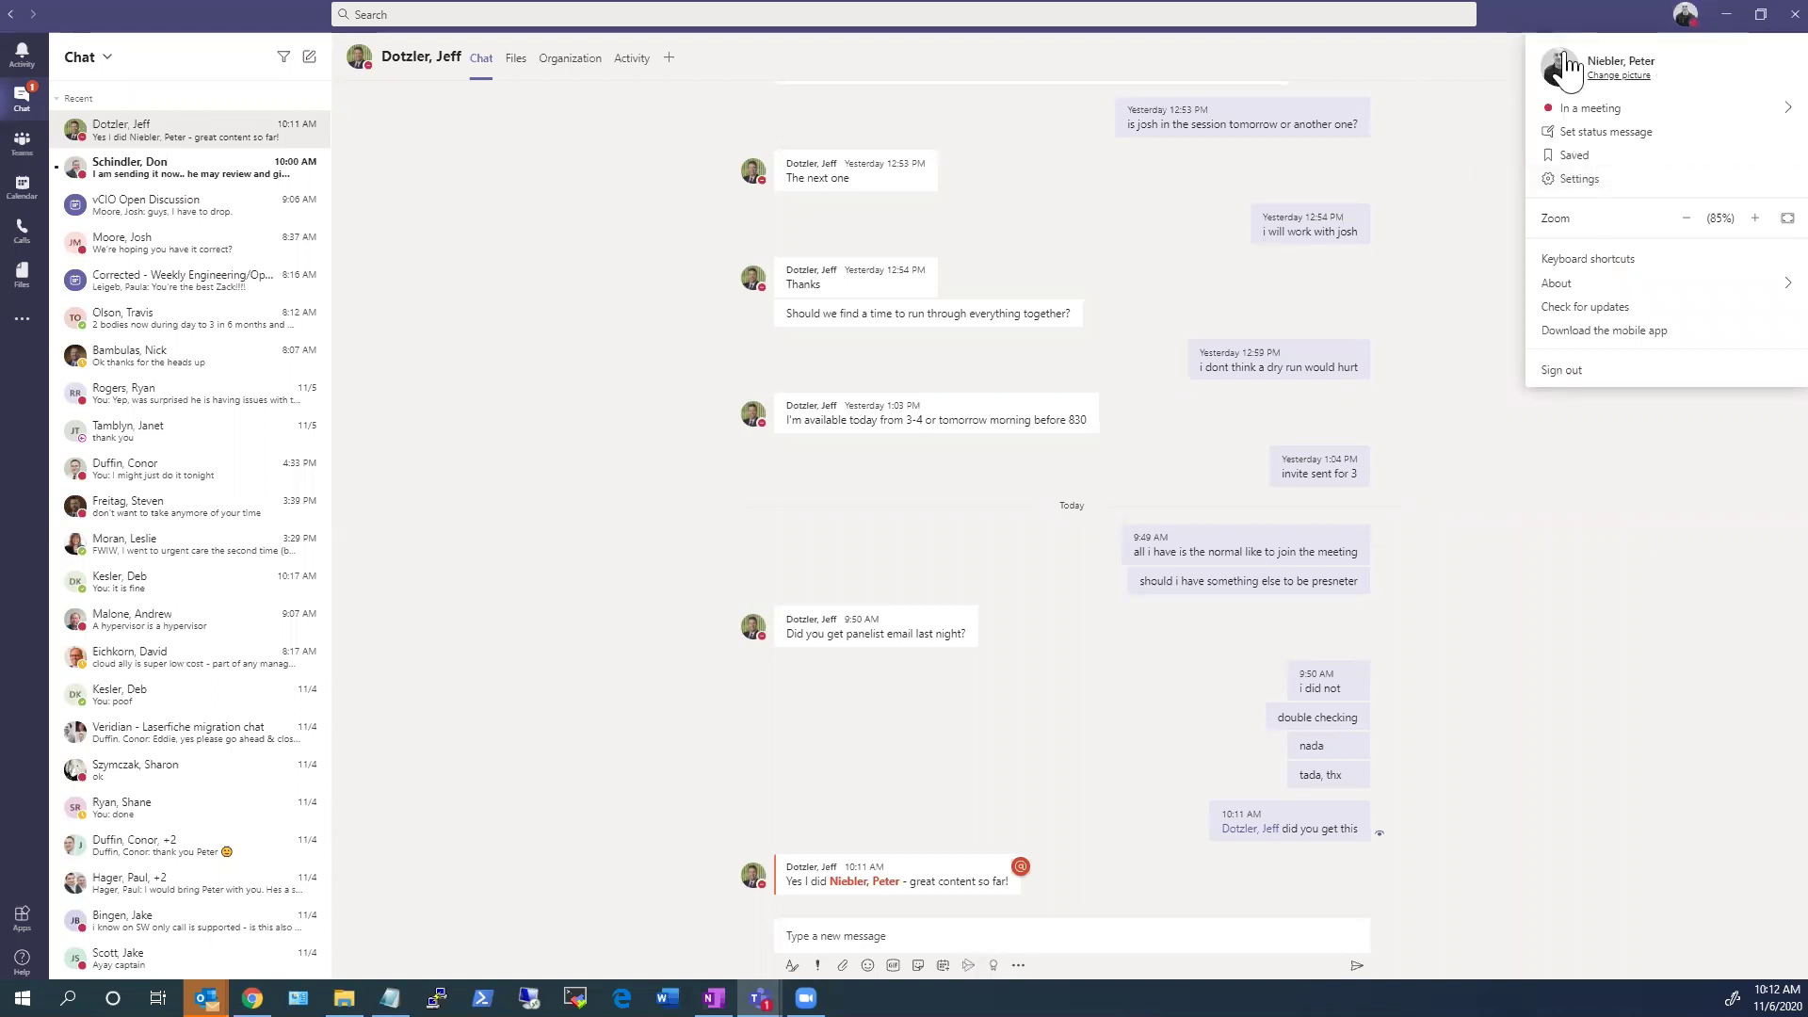
{"action": "left_click", "coordinate": [1624, 725]}
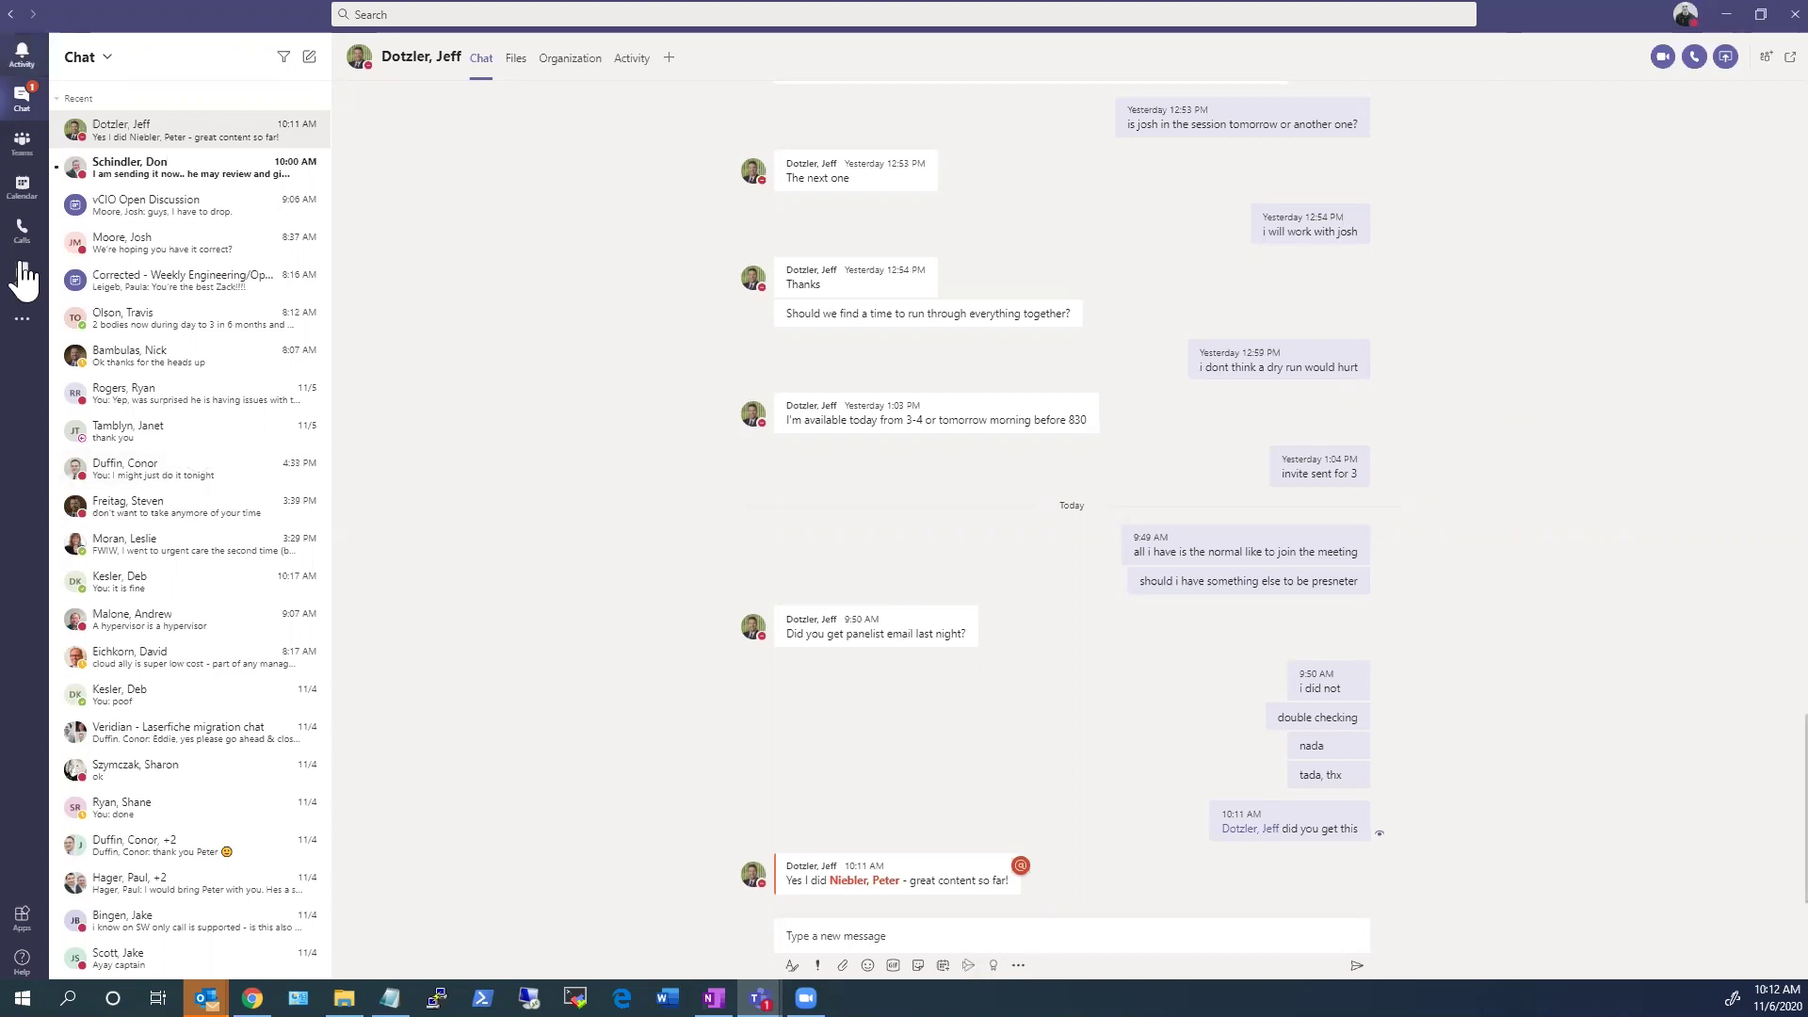
Step: Switch to the Teams view, collapse and re-expand the Elevity team, and show its General channel posts
{"action": "left_click", "coordinate": [22, 141]}
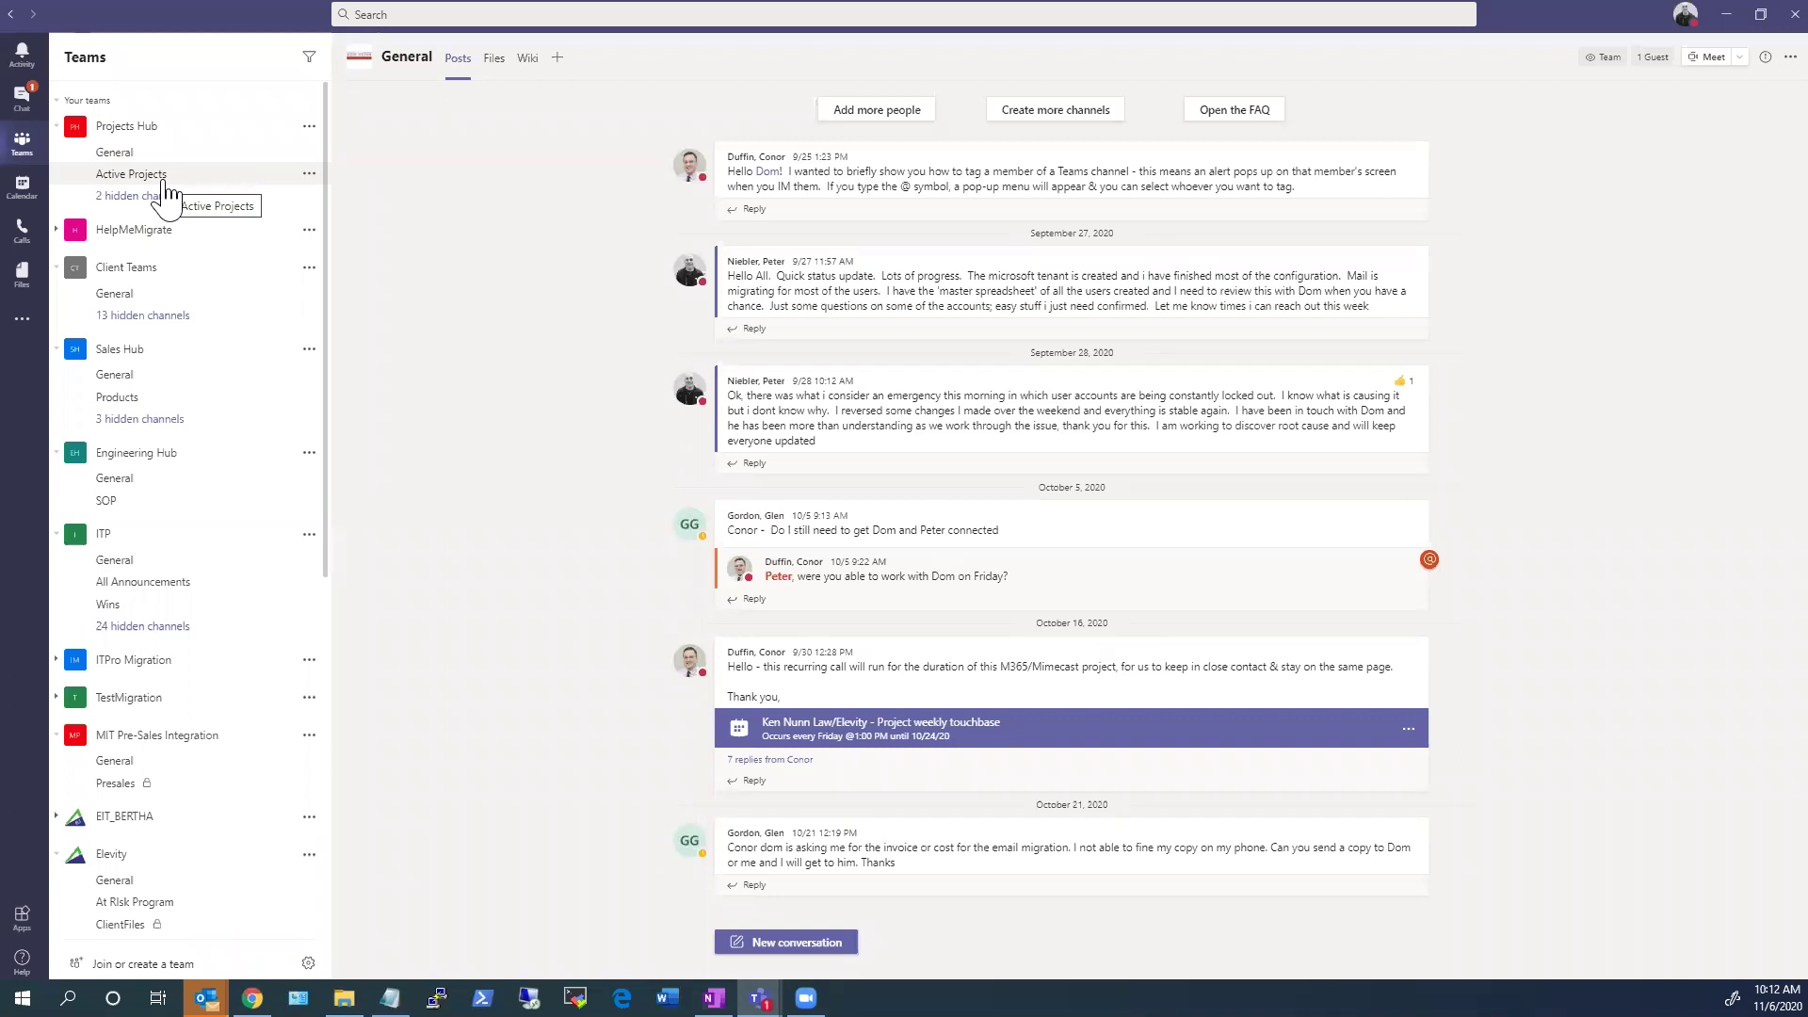
{"action": "left_click", "coordinate": [21, 150]}
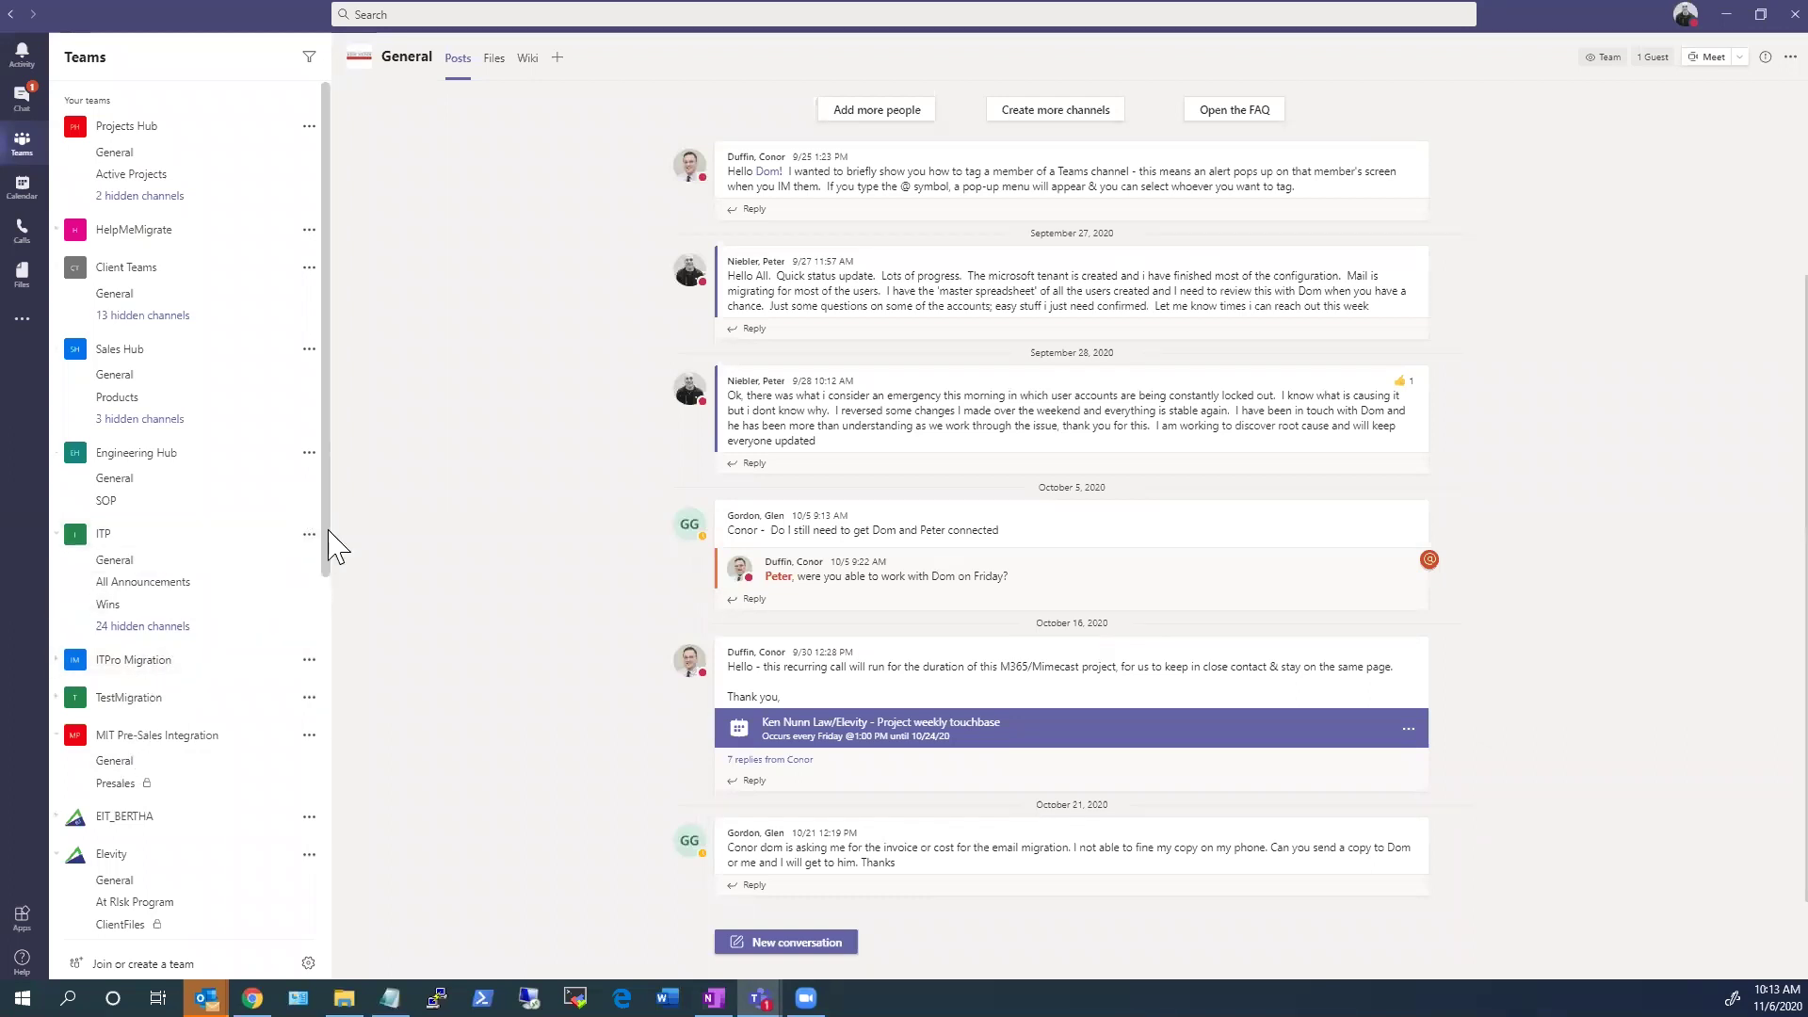
{"action": "scroll", "coordinate": [307, 548], "scroll_direction": "down", "scroll_amount": 3}
{"action": "left_click", "coordinate": [78, 524]}
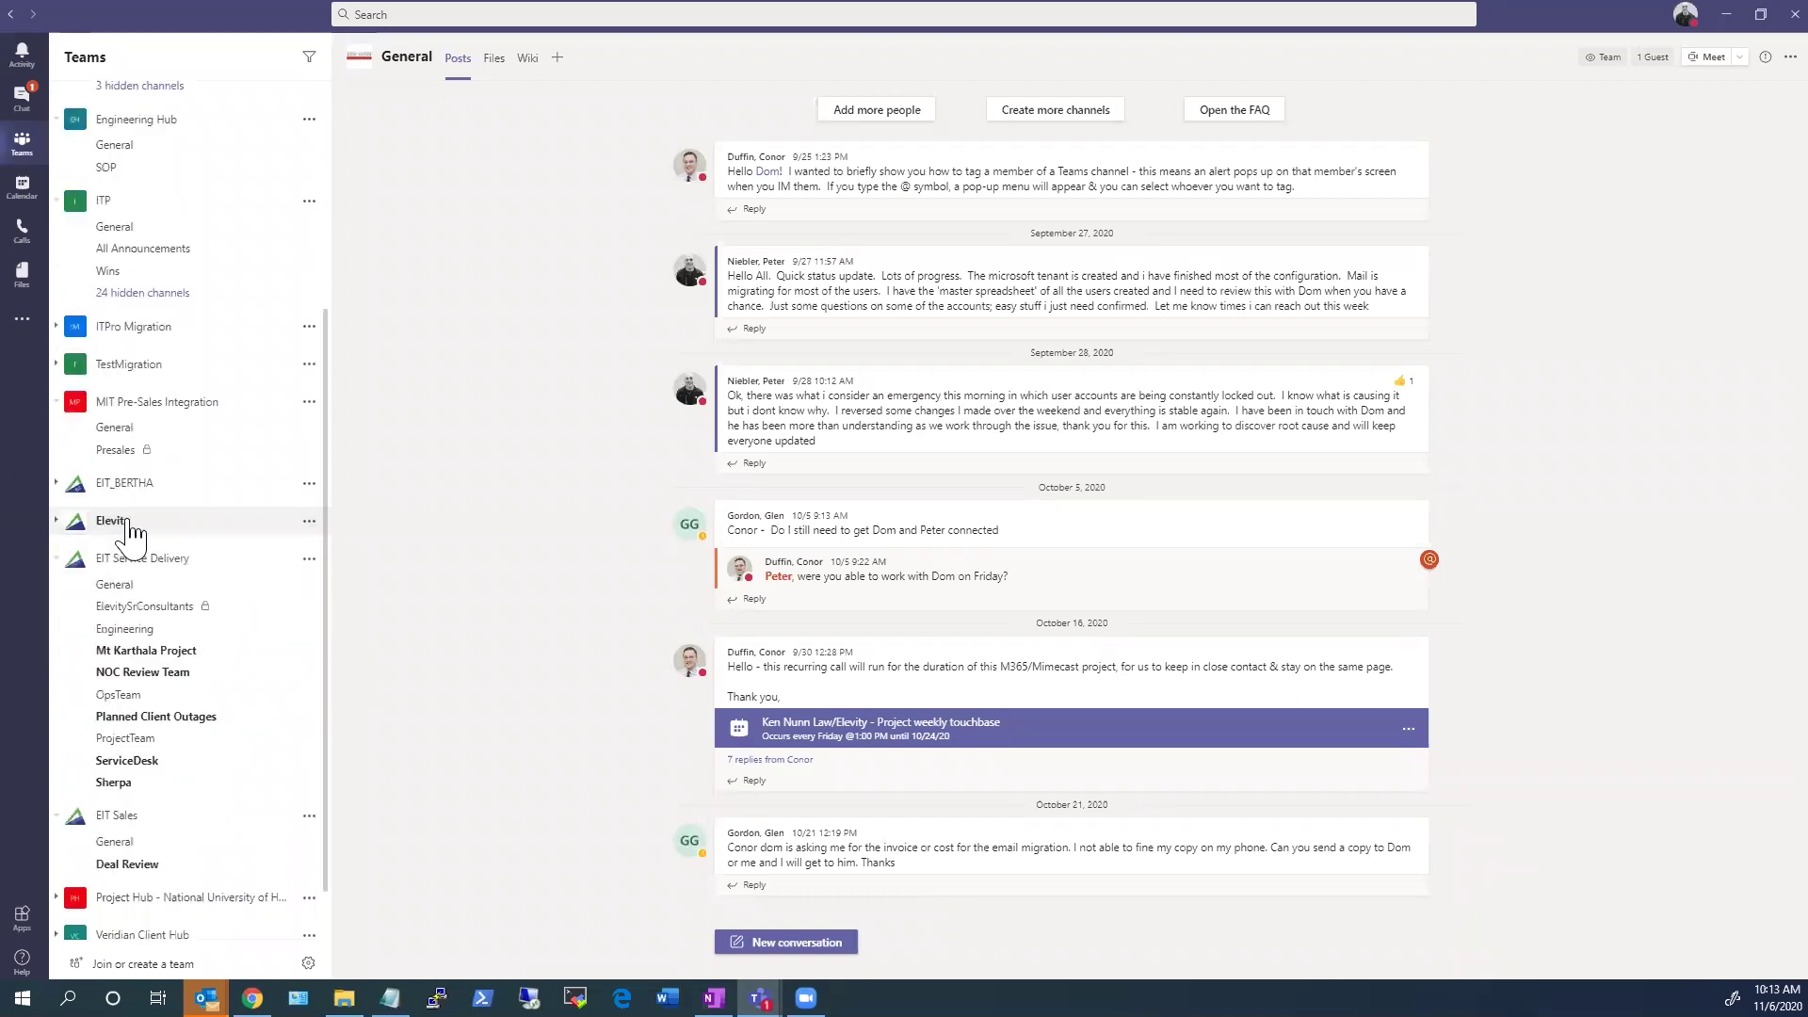
{"action": "left_click", "coordinate": [68, 523]}
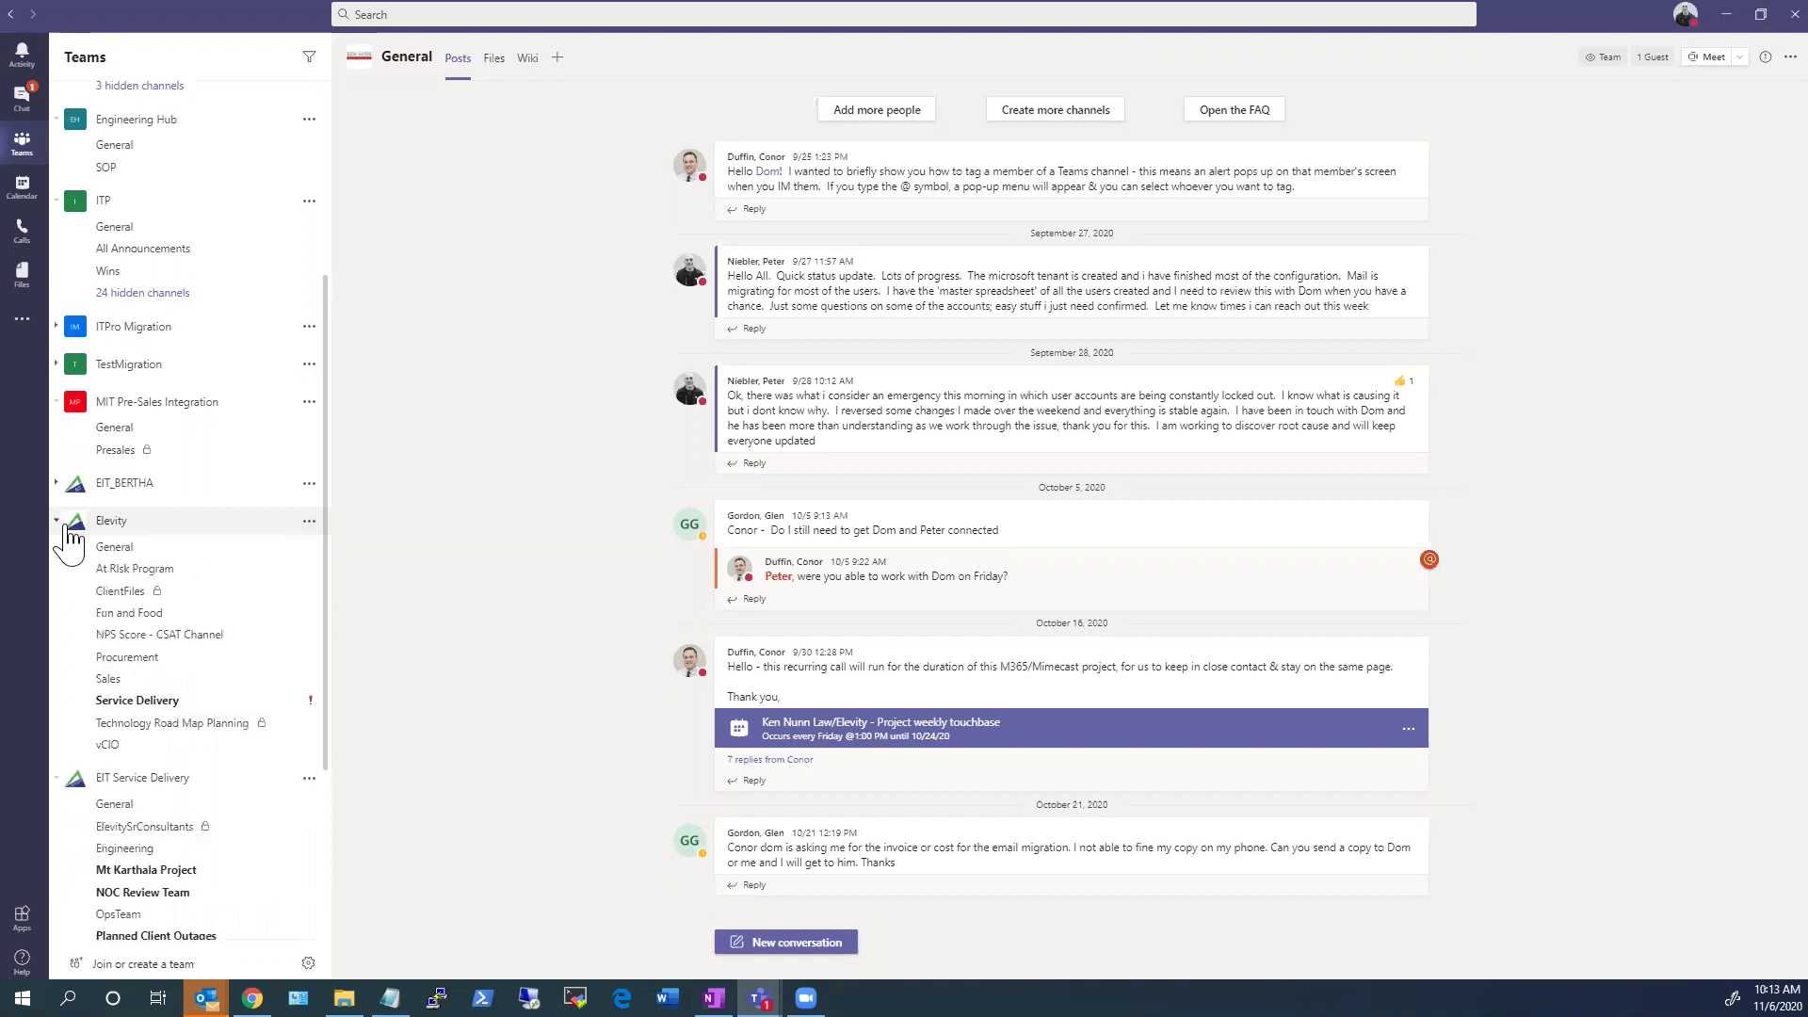
{"action": "left_click", "coordinate": [120, 556]}
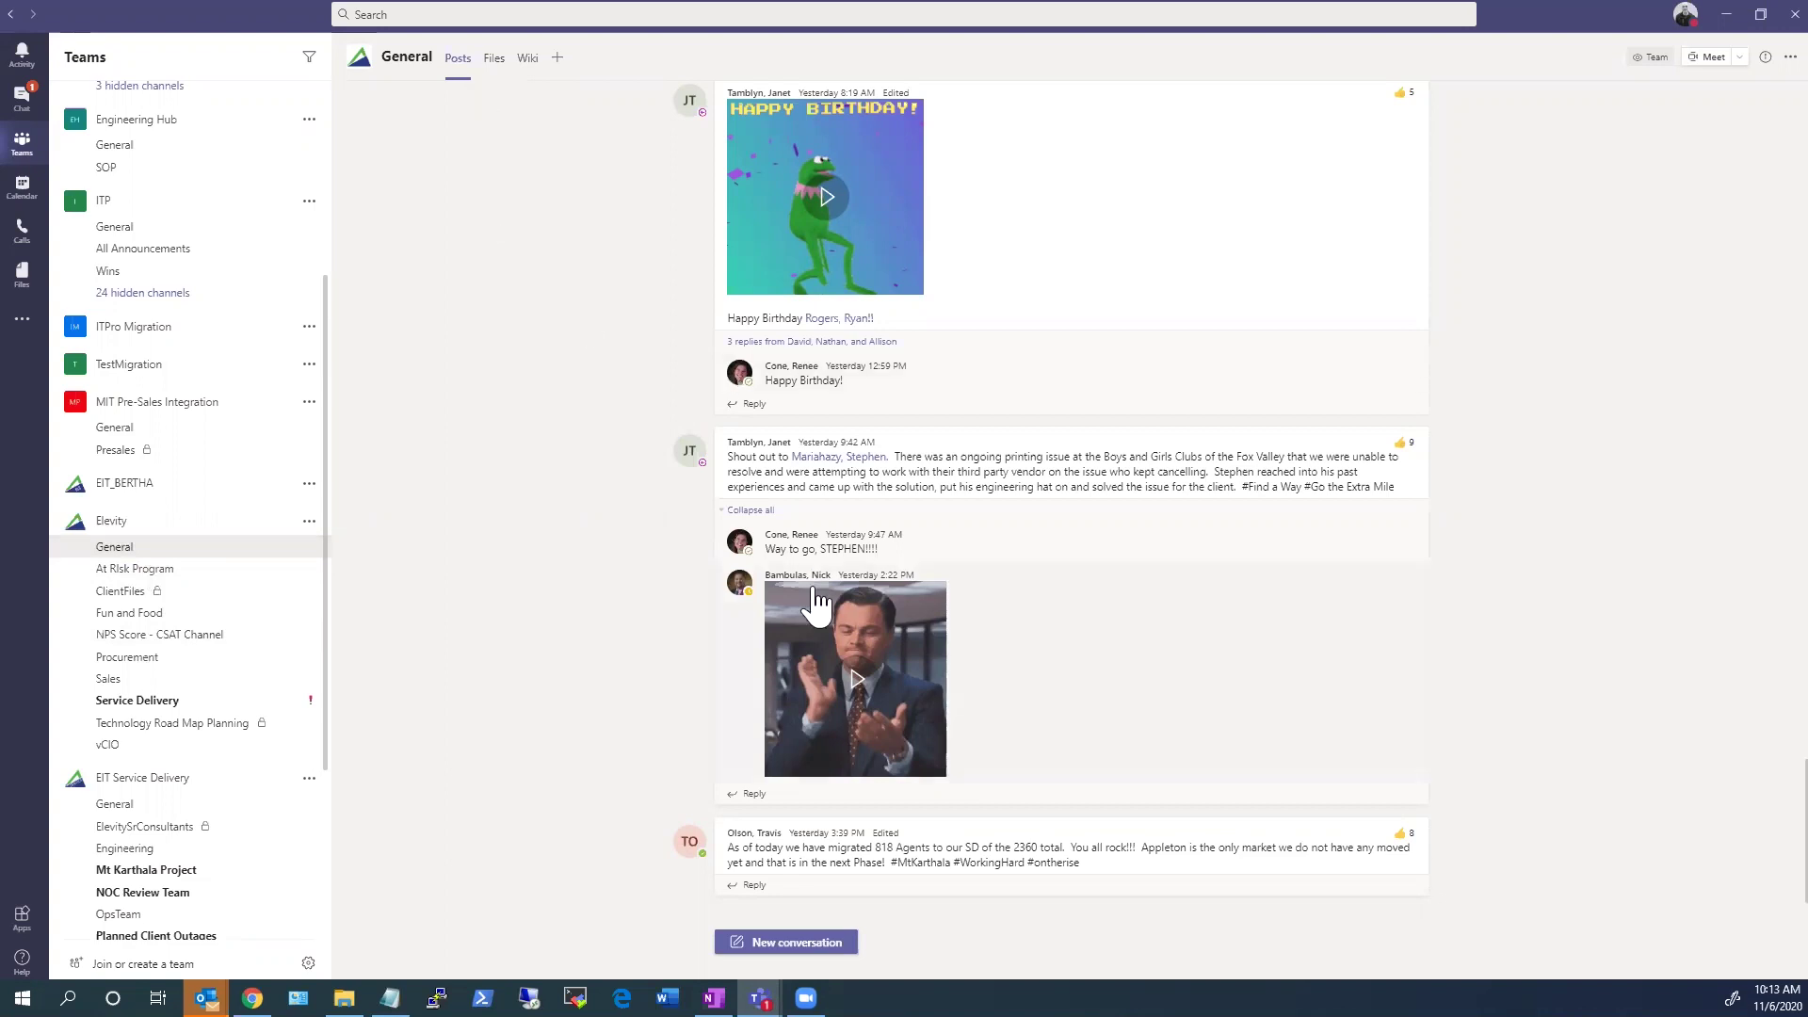
Step: Collapse the Project Hub - Ken Nunn Law team and show the files of EIT Service Delivery's General channel
{"action": "mouse_move", "coordinate": [817, 600]}
{"action": "left_click_drag", "start_coordinate": [332, 432], "coordinate": [335, 675]}
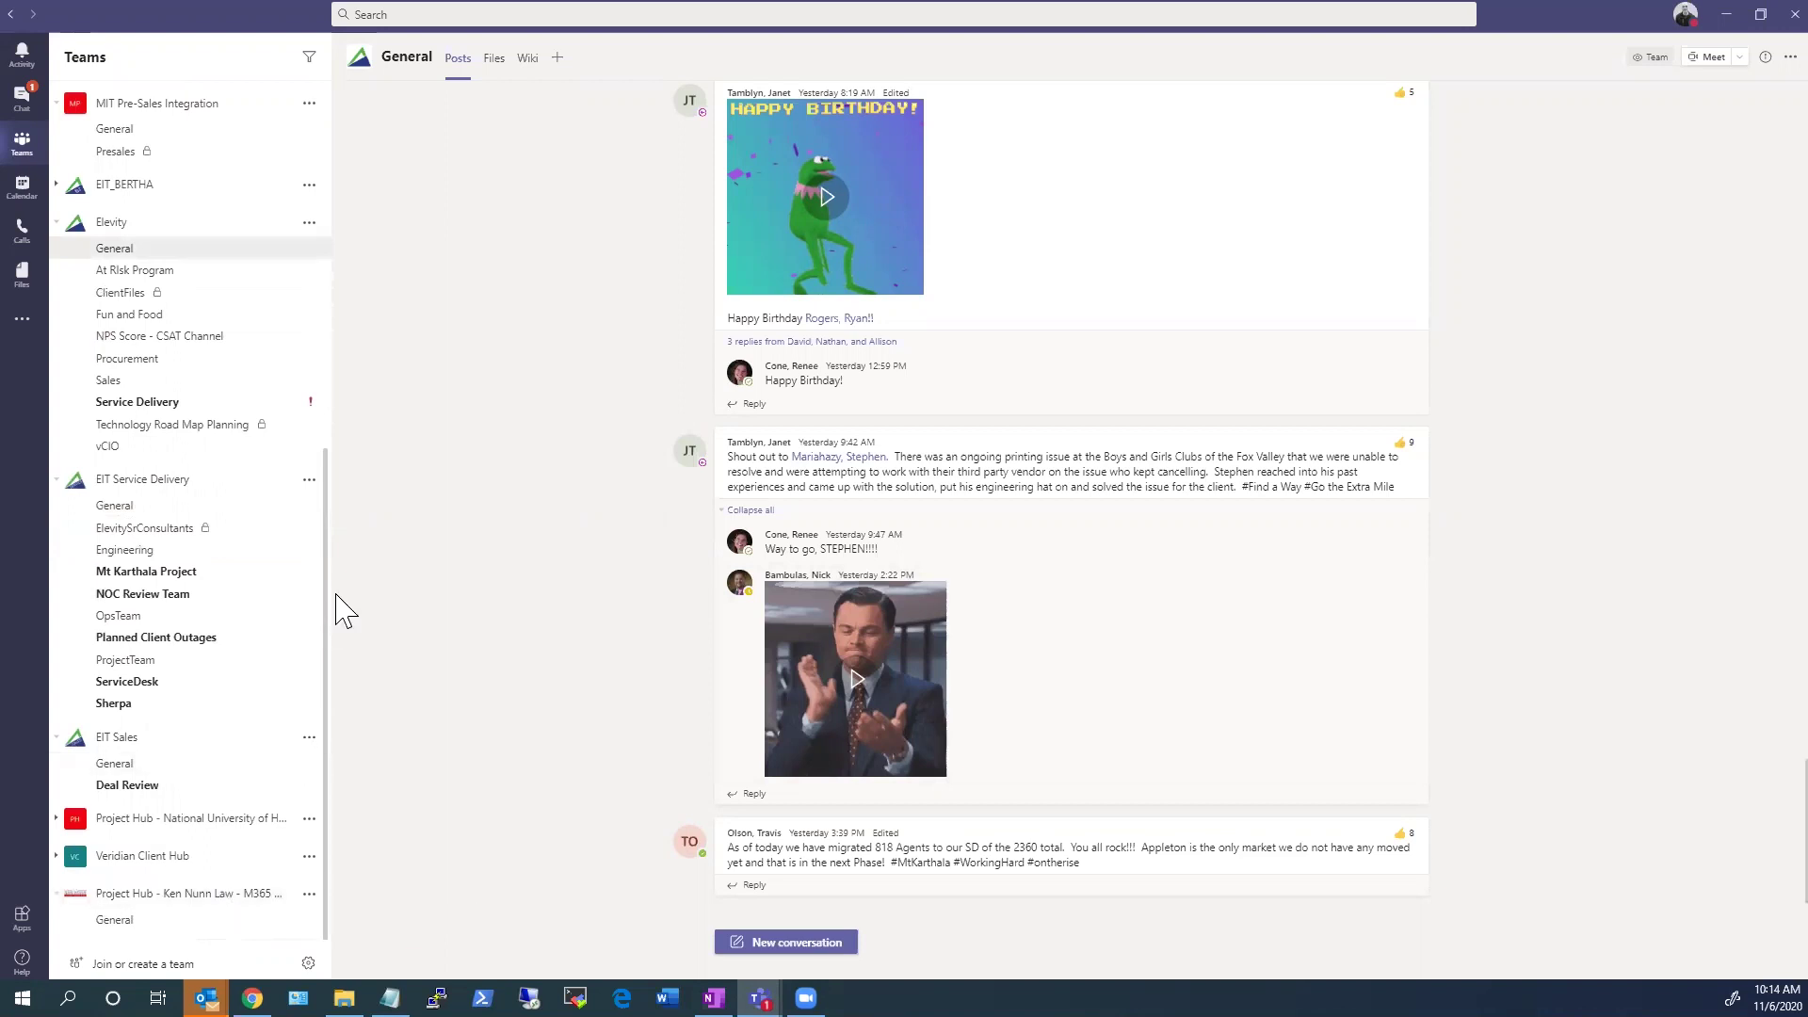
{"action": "left_click_drag", "start_coordinate": [335, 614], "coordinate": [367, 304]}
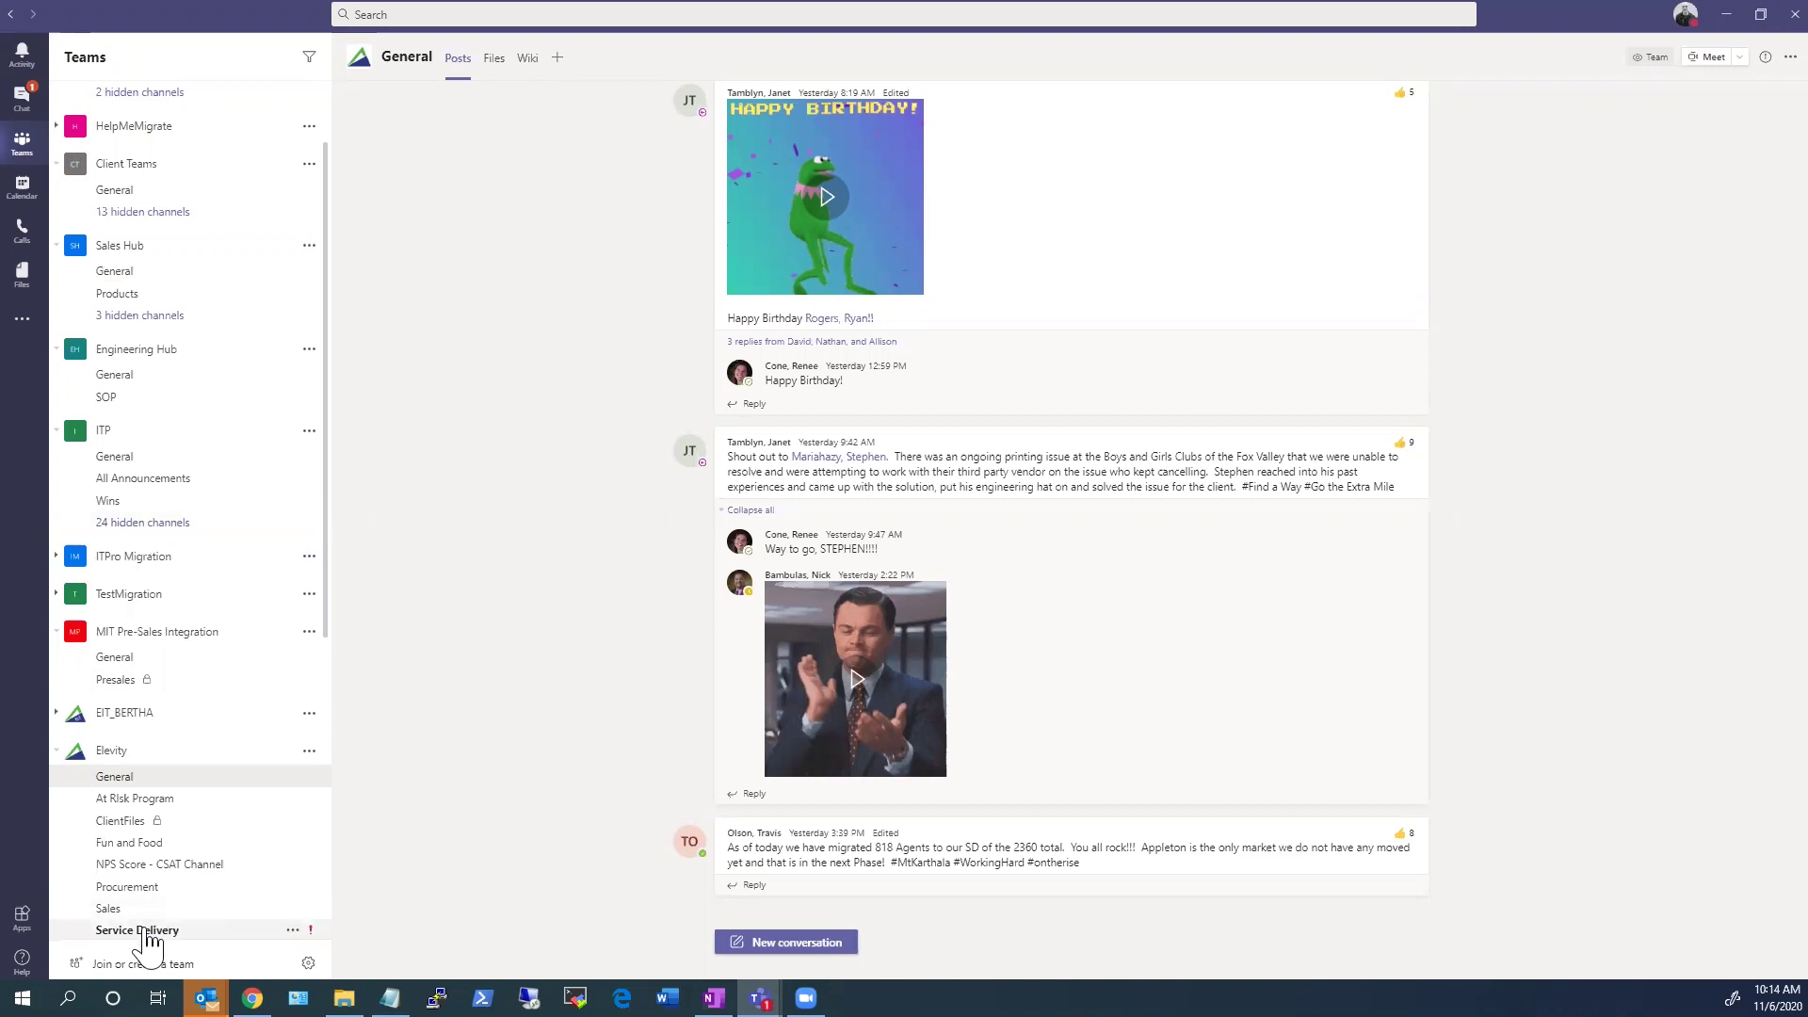
{"action": "scroll", "coordinate": [315, 716], "scroll_direction": "down", "scroll_amount": 4}
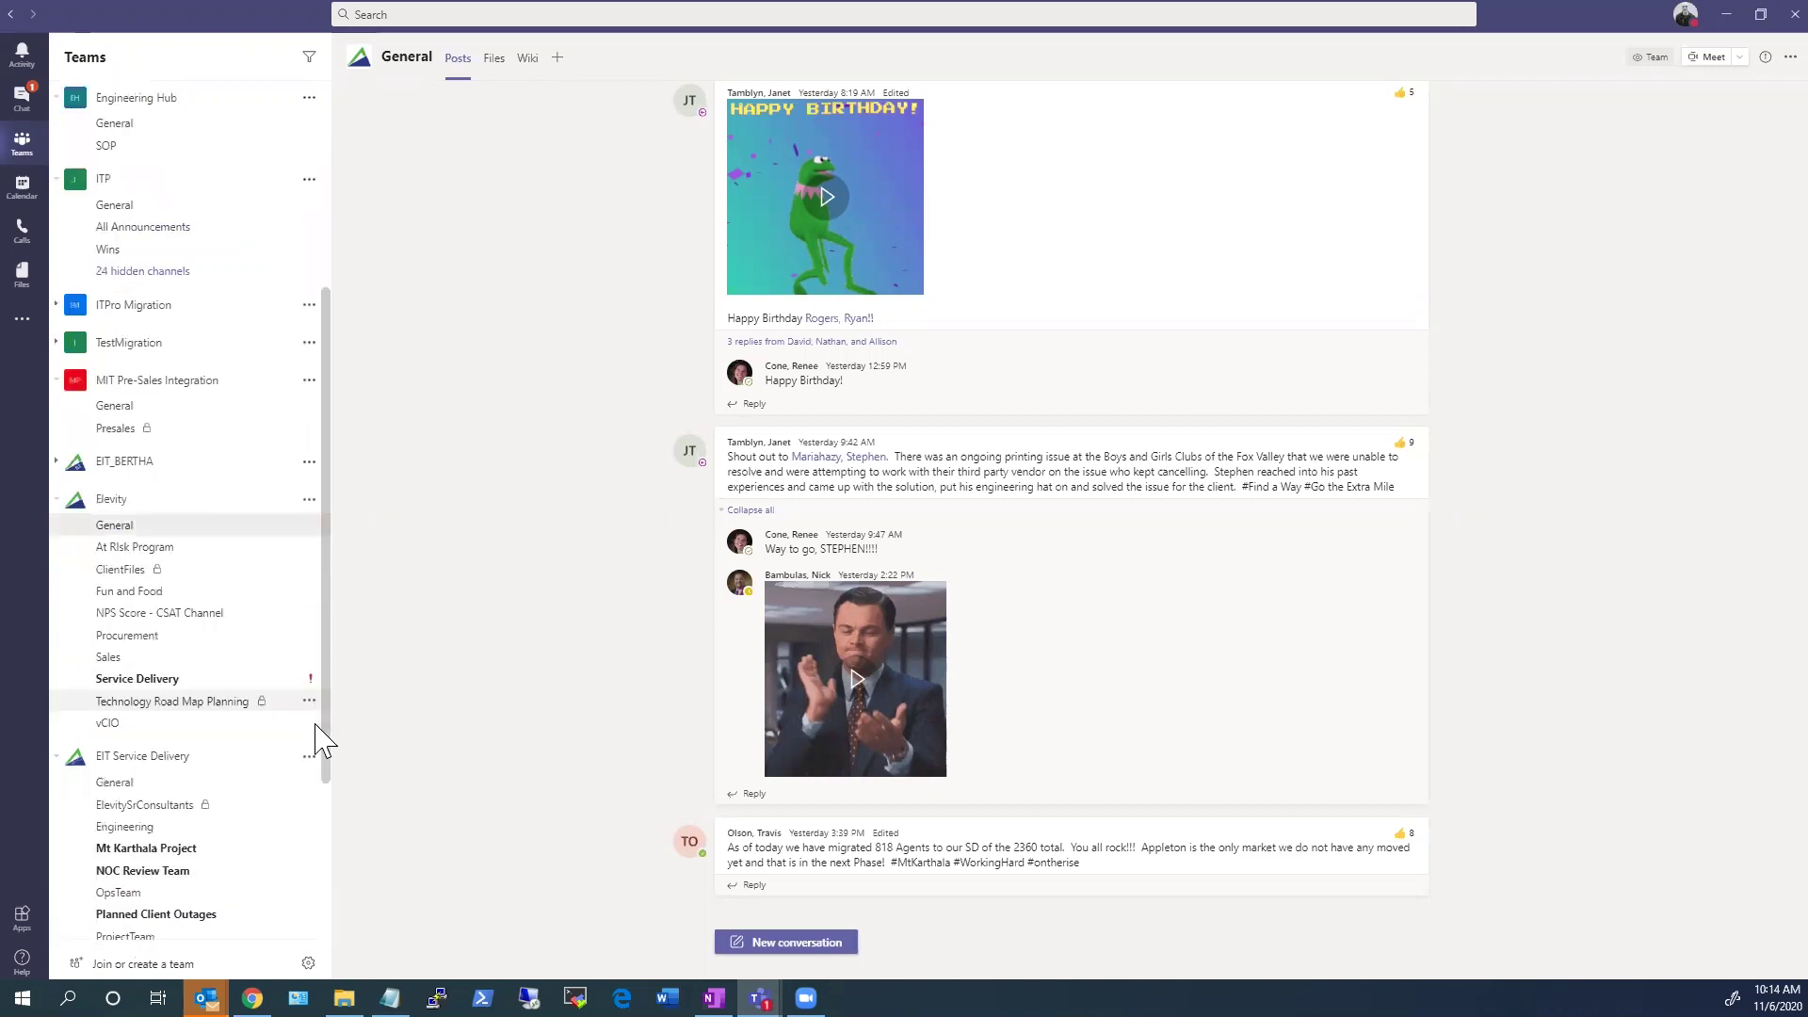
{"action": "scroll", "coordinate": [320, 857], "scroll_direction": "down", "scroll_amount": 2}
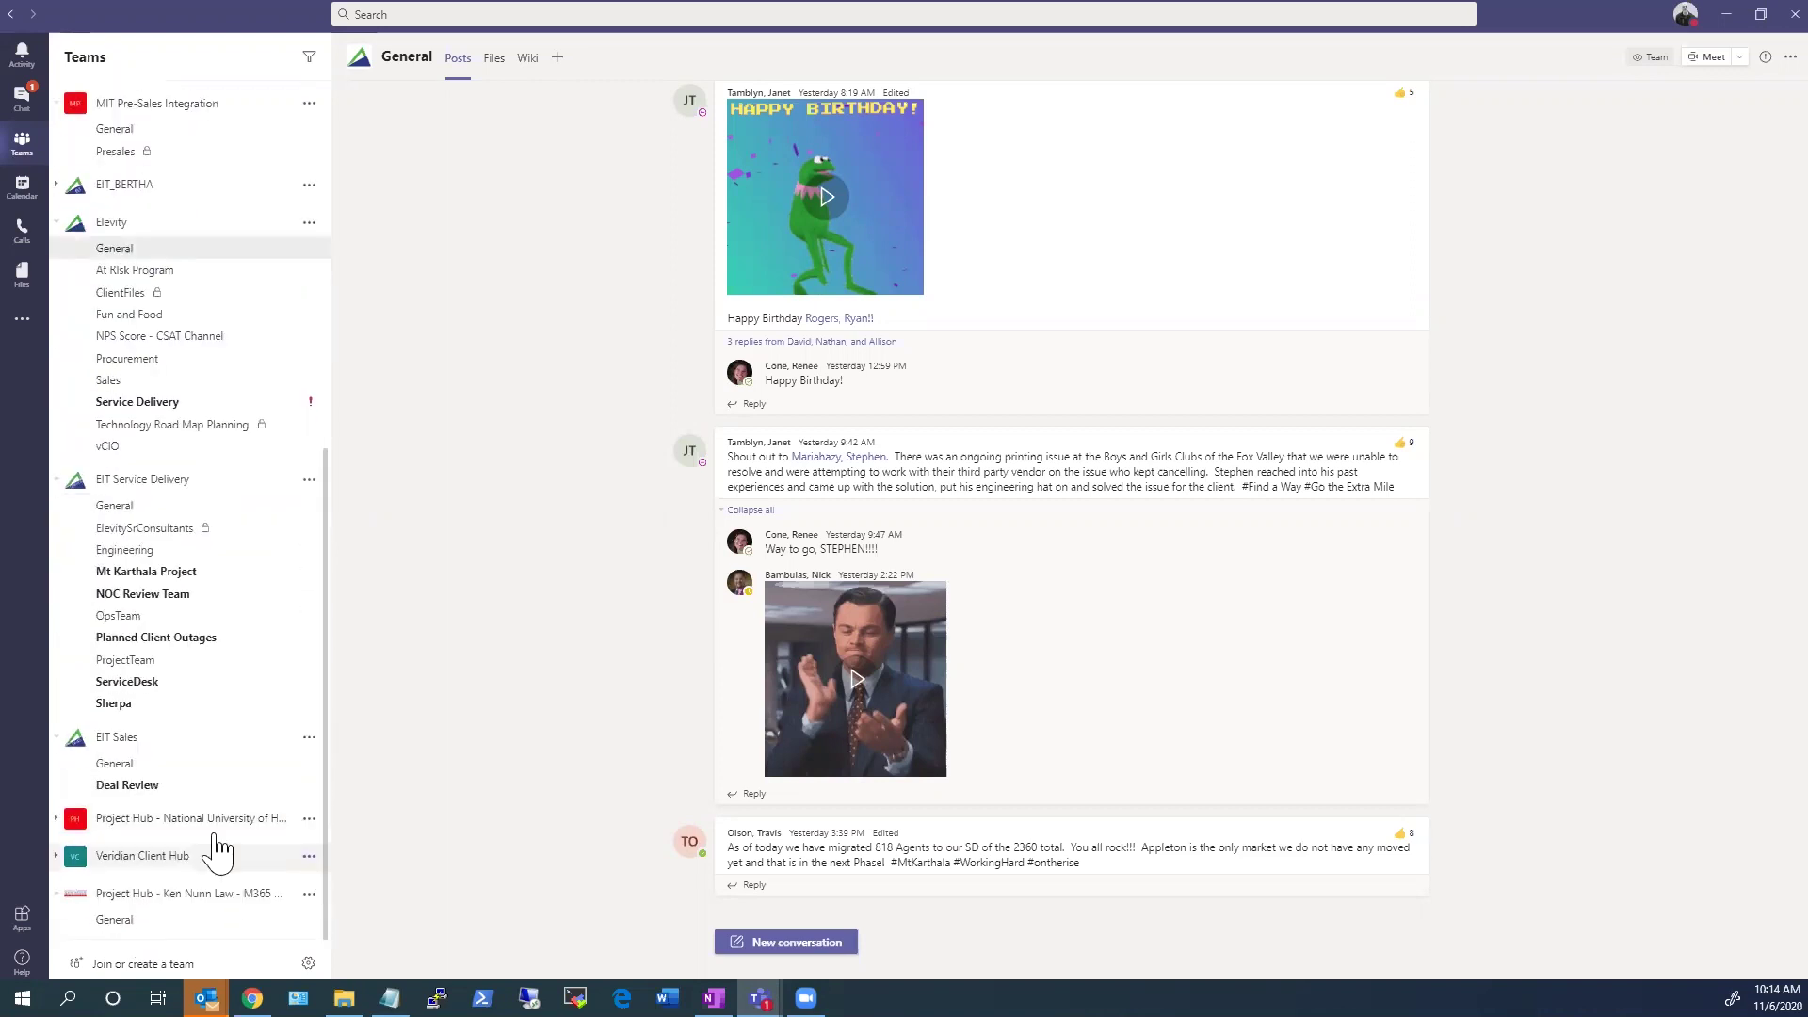
{"action": "left_click", "coordinate": [236, 897]}
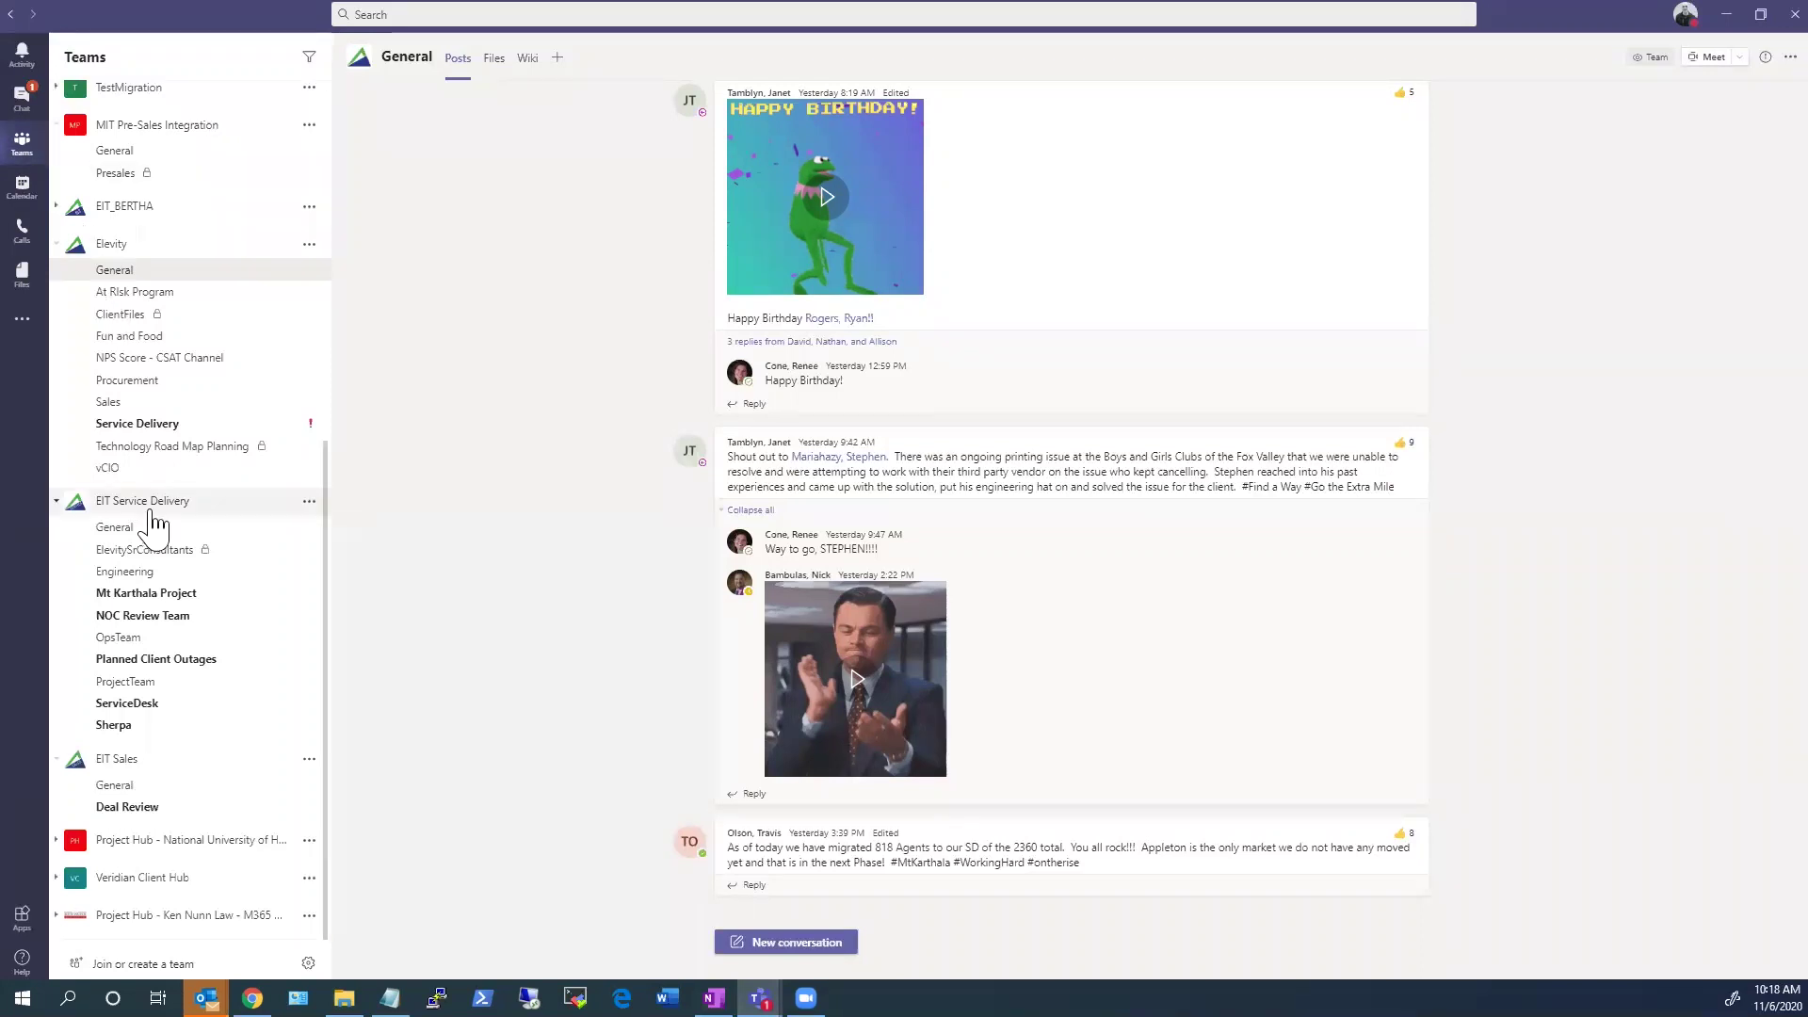
{"action": "left_click", "coordinate": [491, 62]}
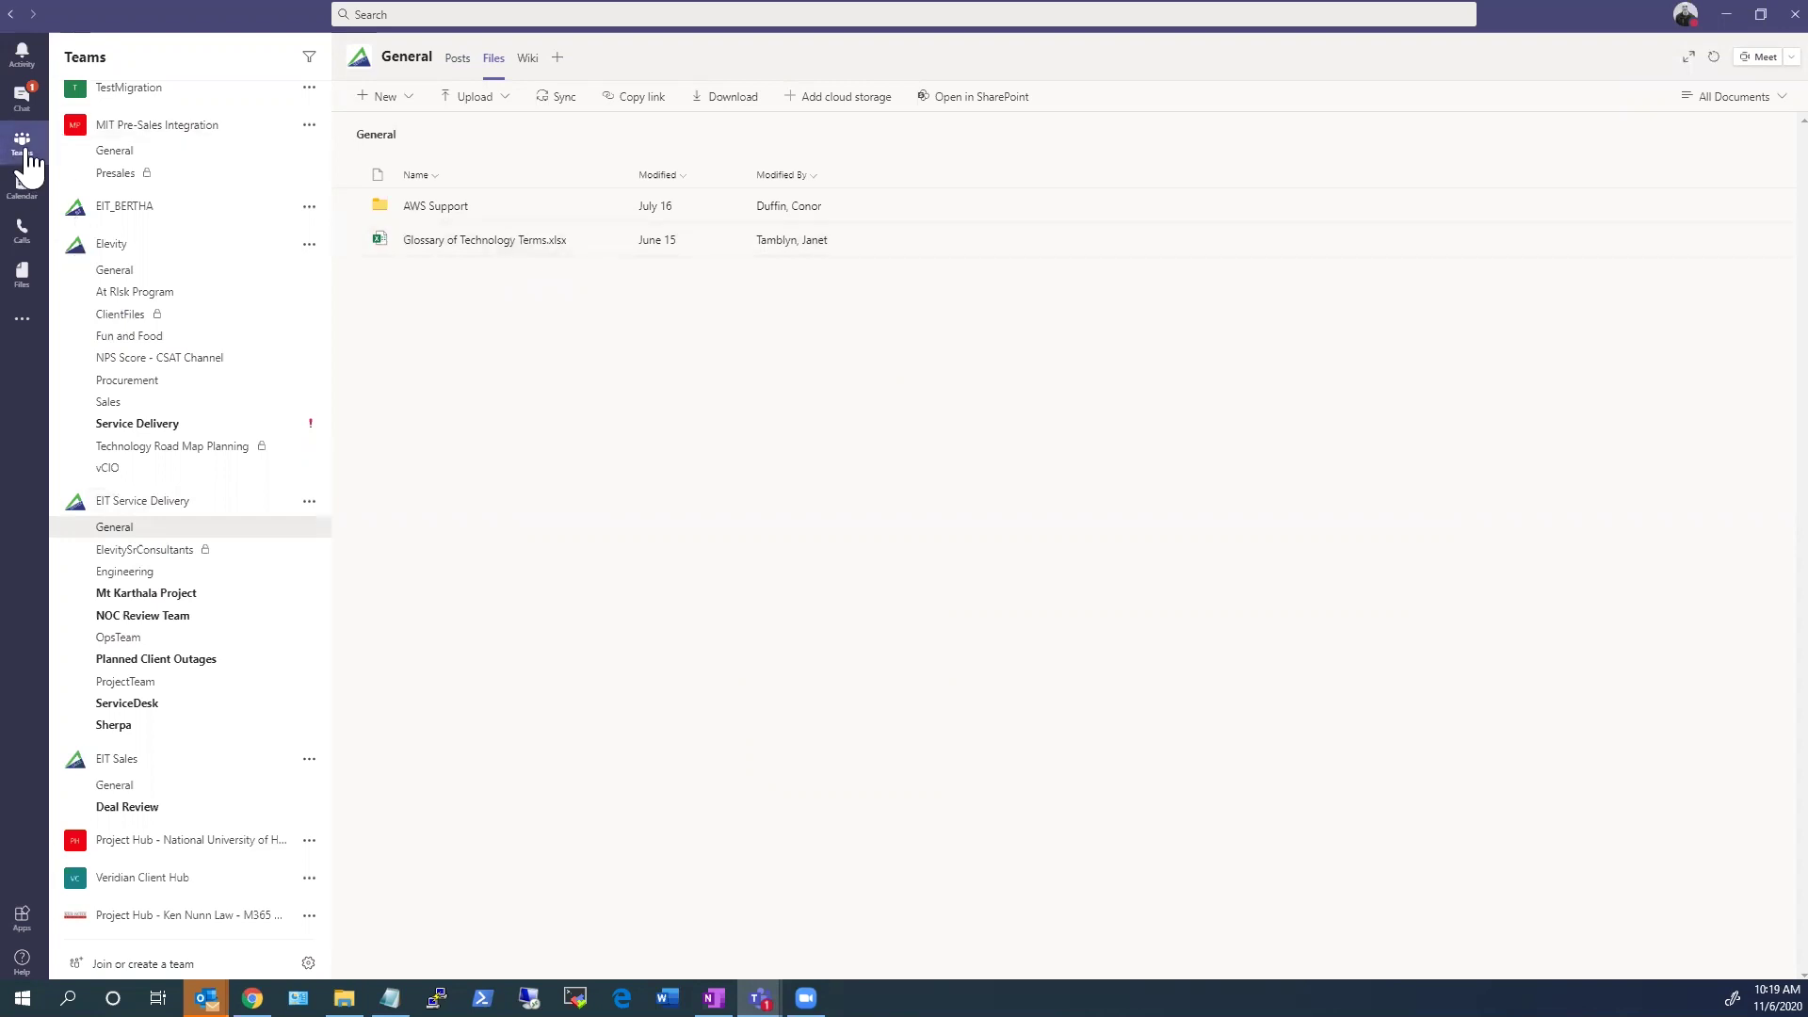
Step: View the Excel sheet attached to the Veridian - Laserfiche migration chat and inspect cells in its Completed column
{"action": "key", "text": "ctrl+2"}
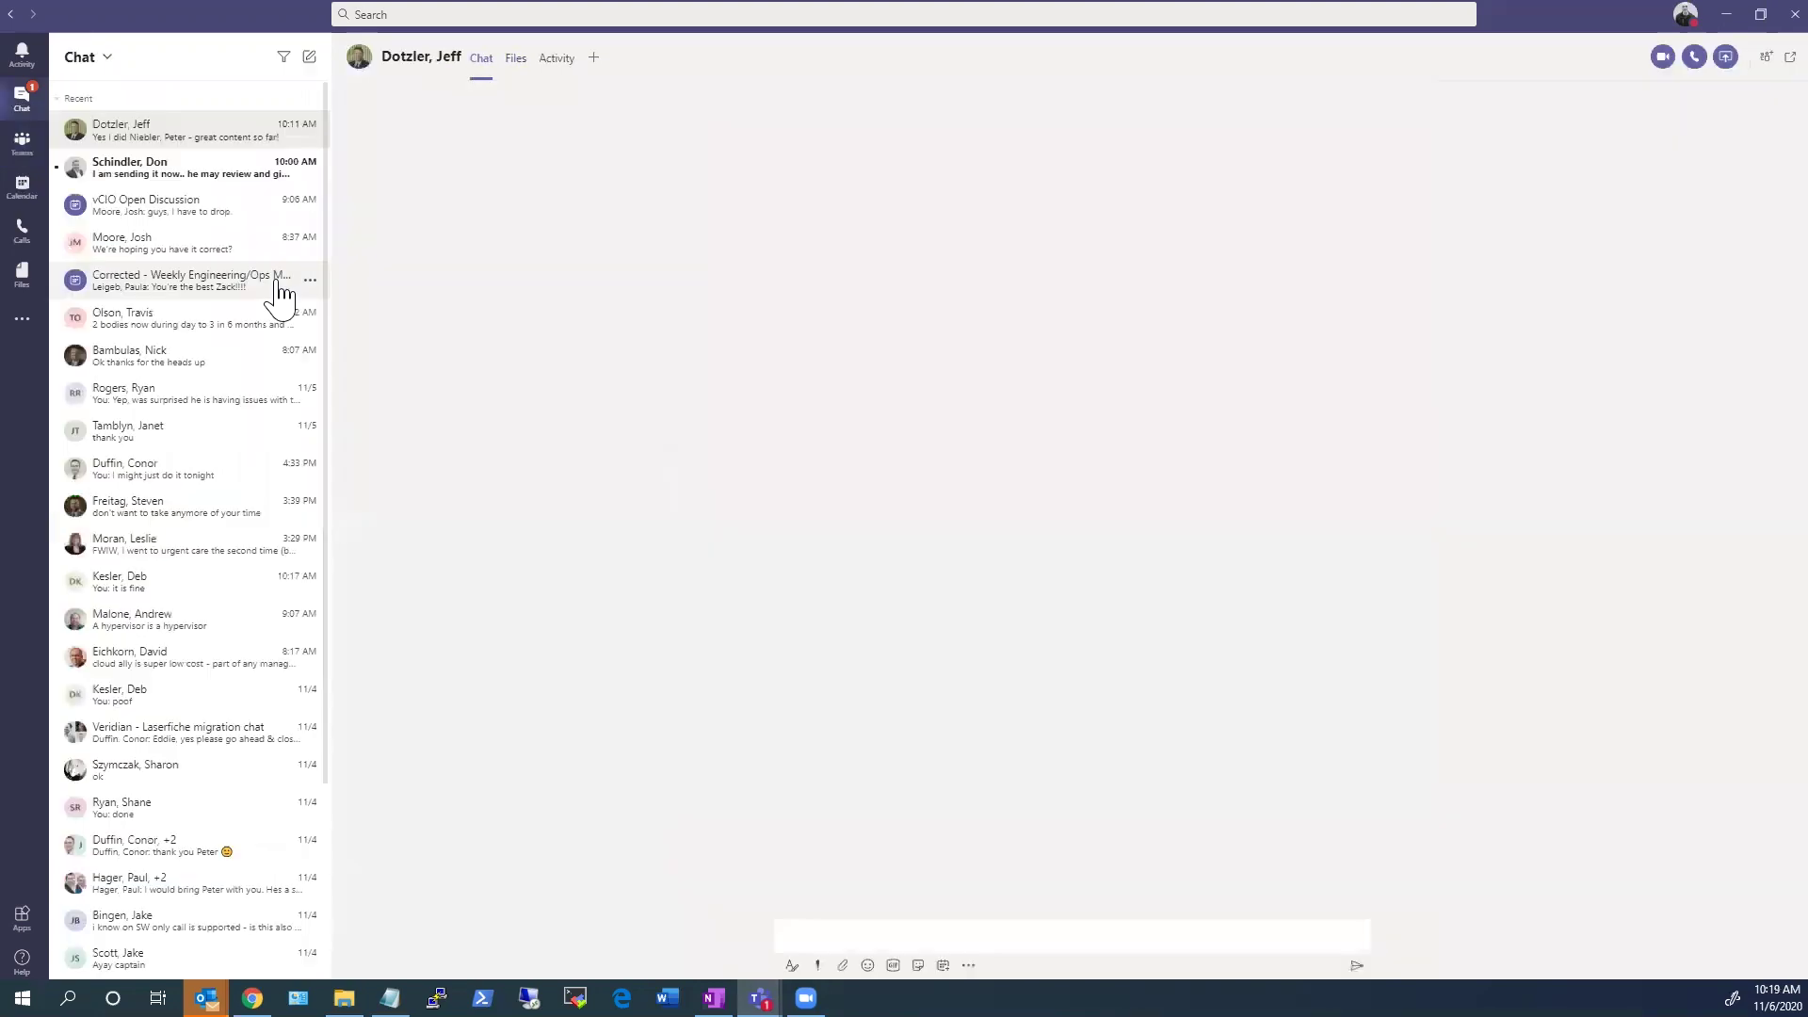
{"action": "left_click", "coordinate": [209, 743]}
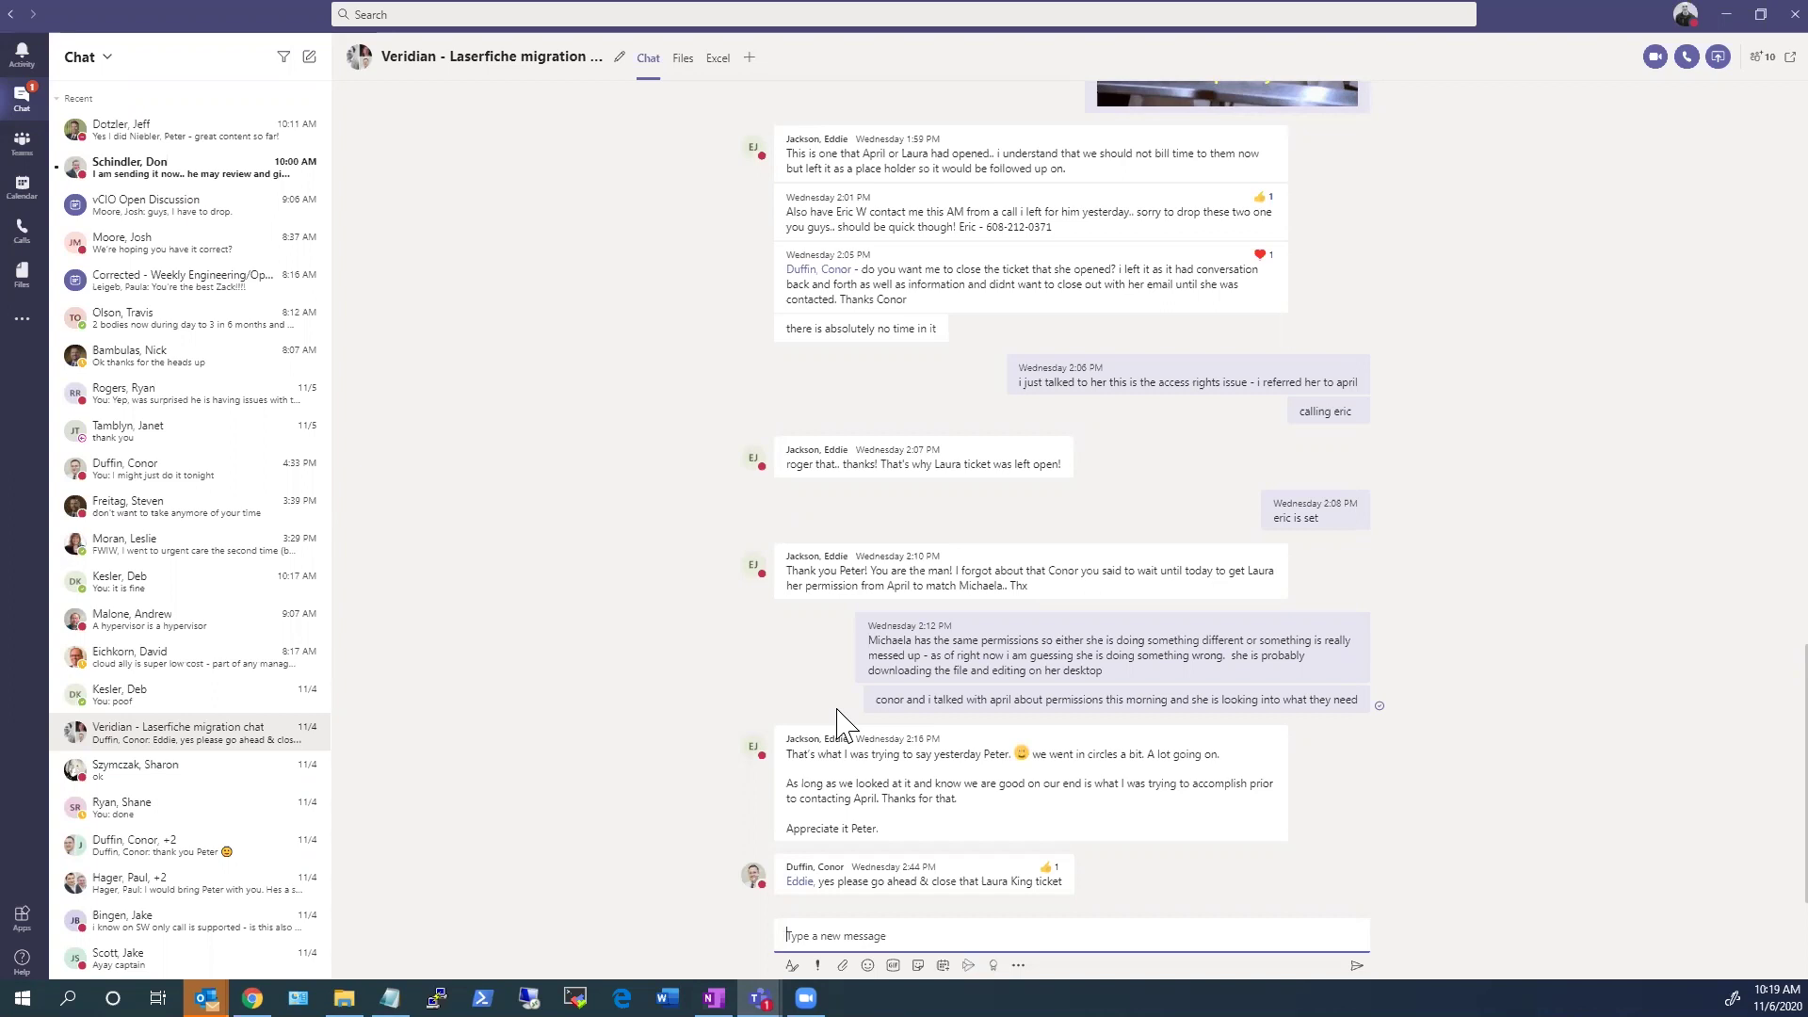
{"action": "left_click", "coordinate": [717, 59]}
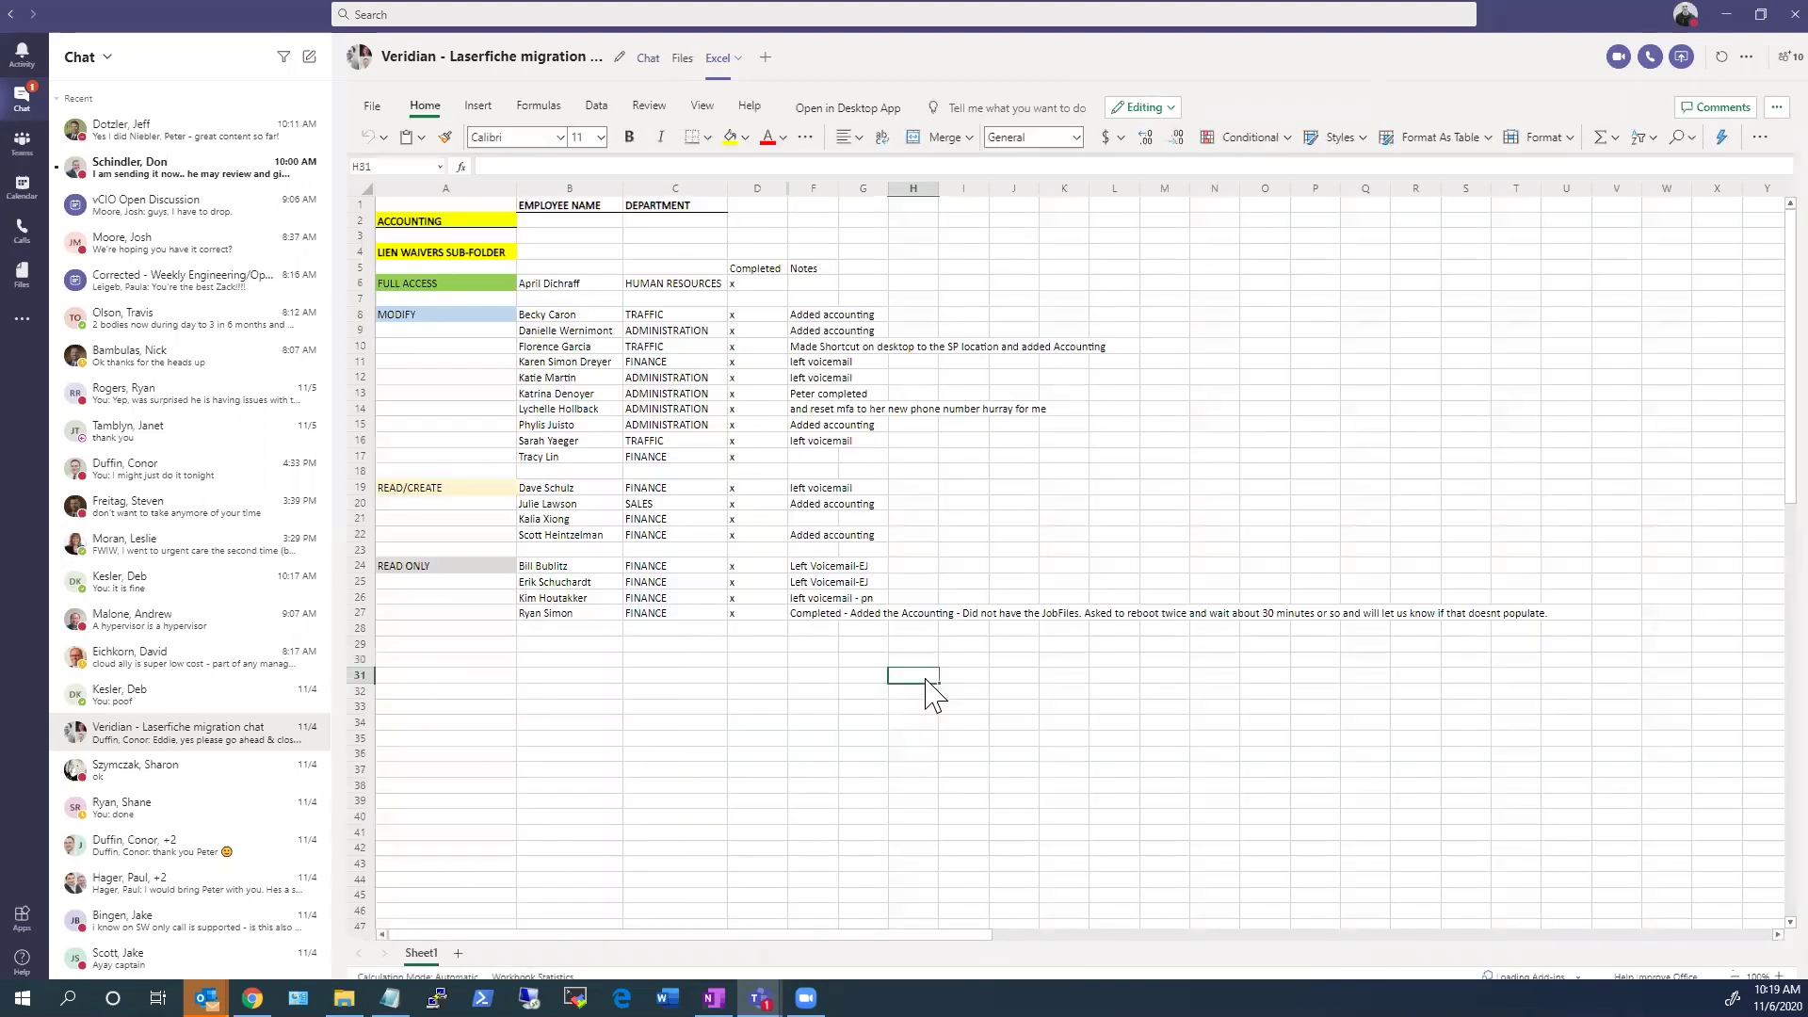
{"action": "left_click", "coordinate": [744, 285]}
{"action": "left_click", "coordinate": [758, 411]}
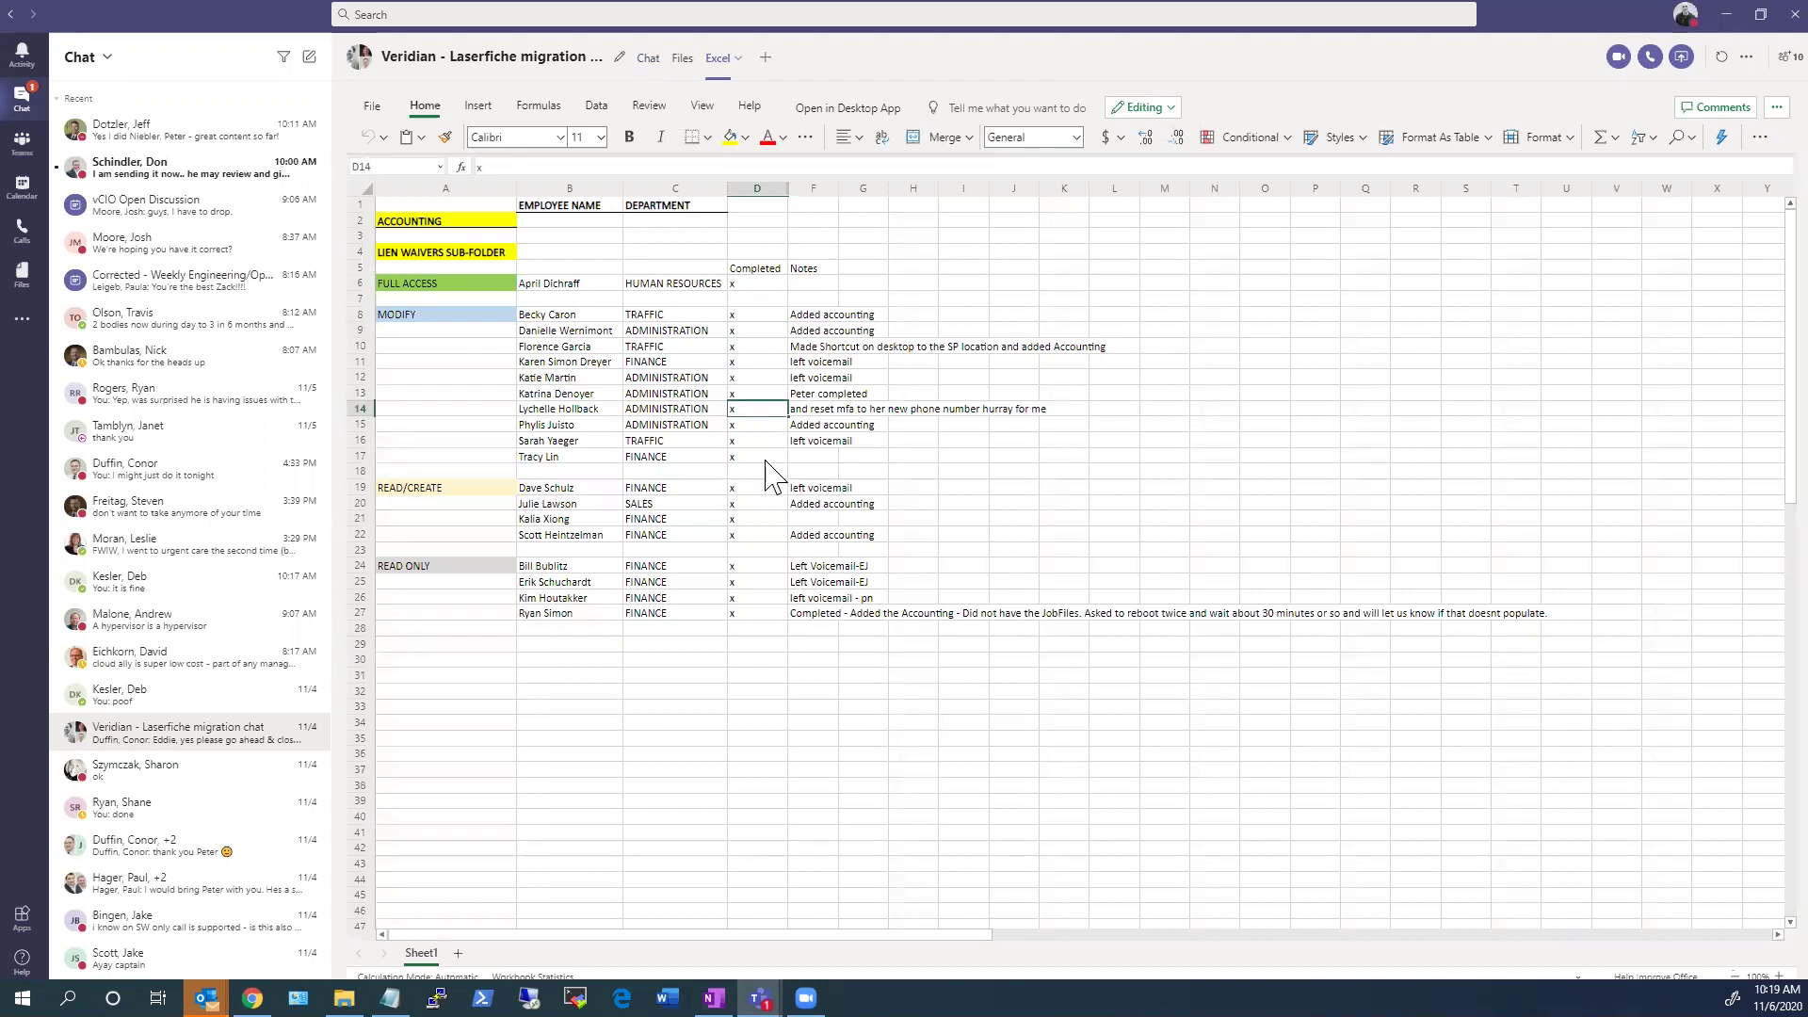
{"action": "left_click", "coordinate": [756, 442]}
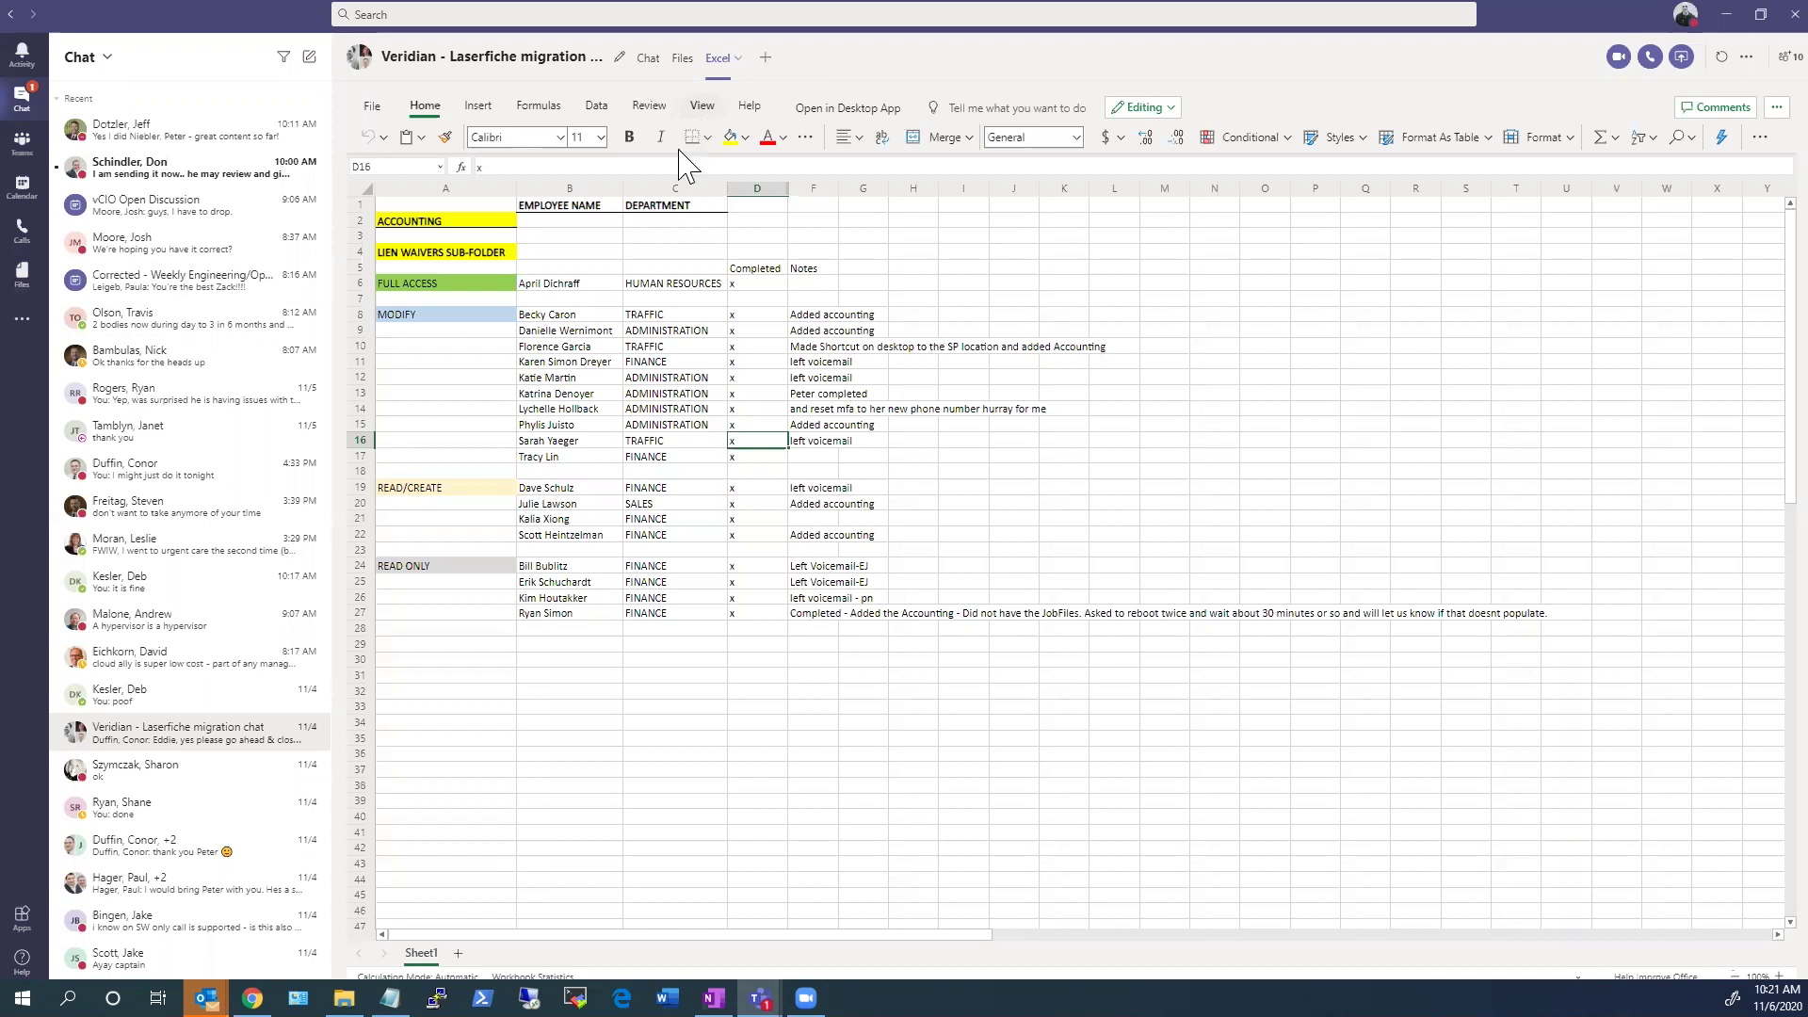
Step: Return to the Teams view and show the General channel posts of the Project Hub - Ken Nunn Law team
{"action": "left_click", "coordinate": [19, 143]}
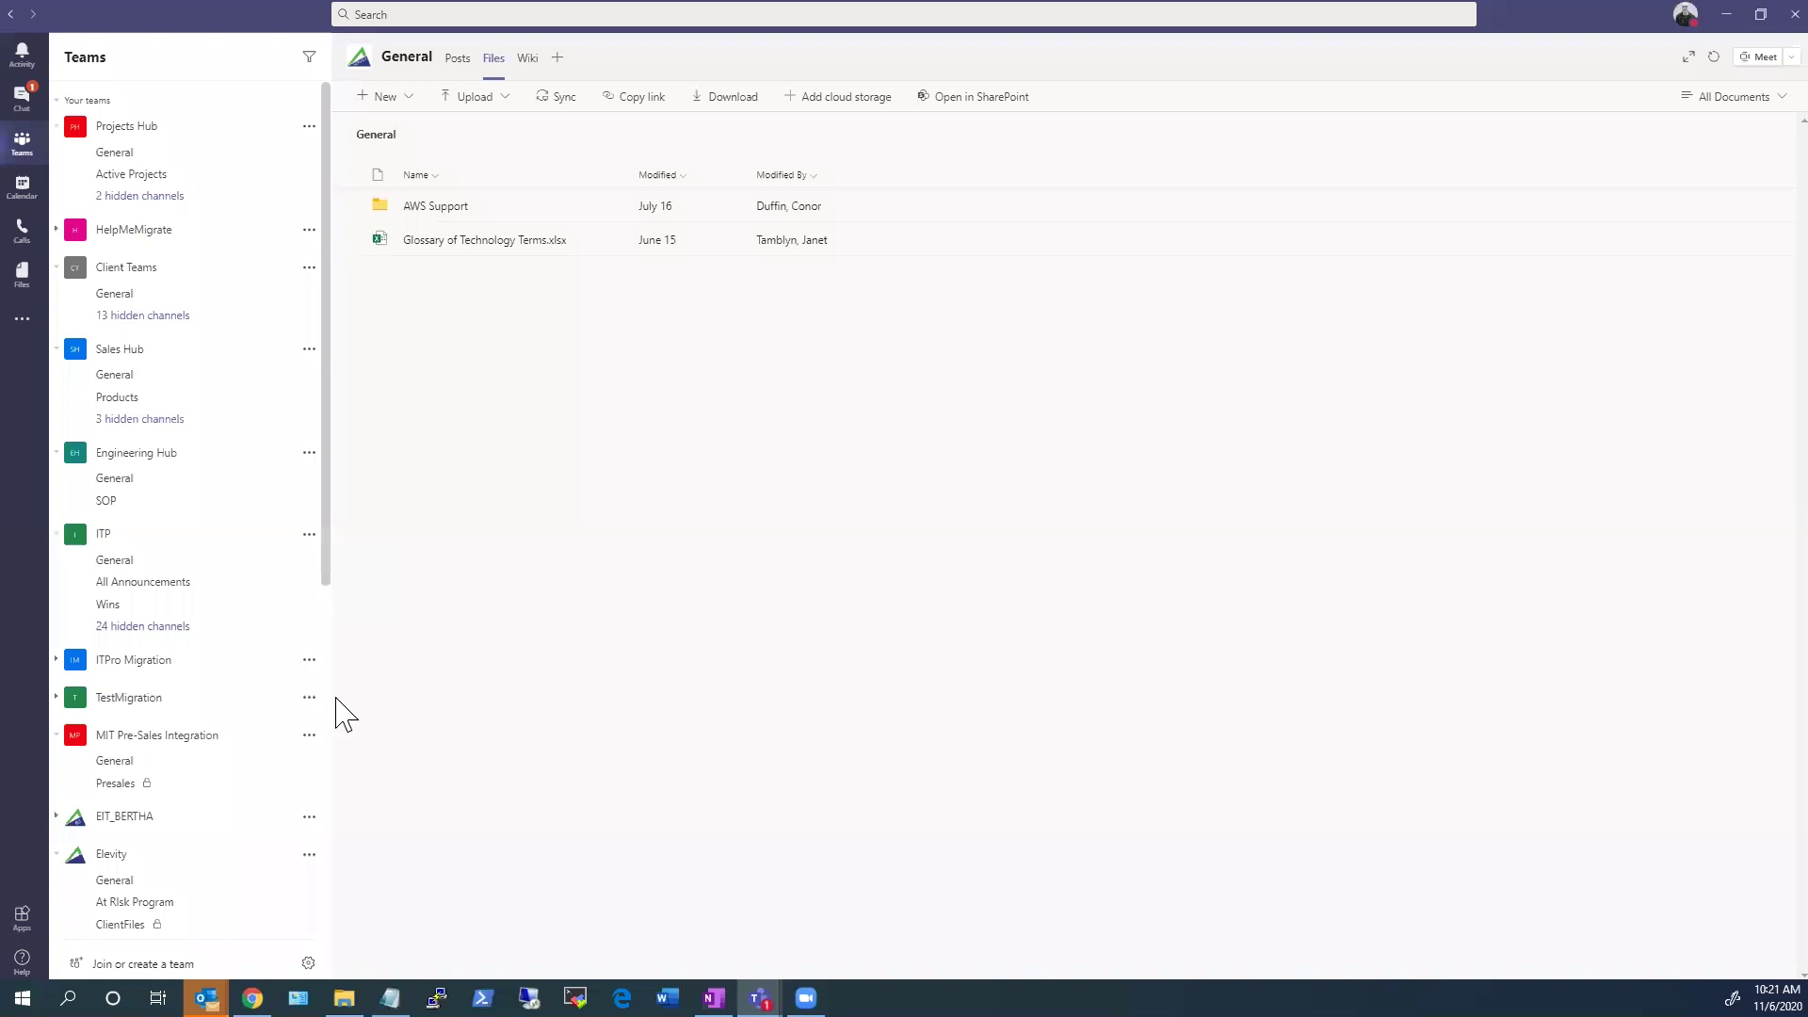
{"action": "scroll", "coordinate": [332, 716], "scroll_direction": "down", "scroll_amount": 6}
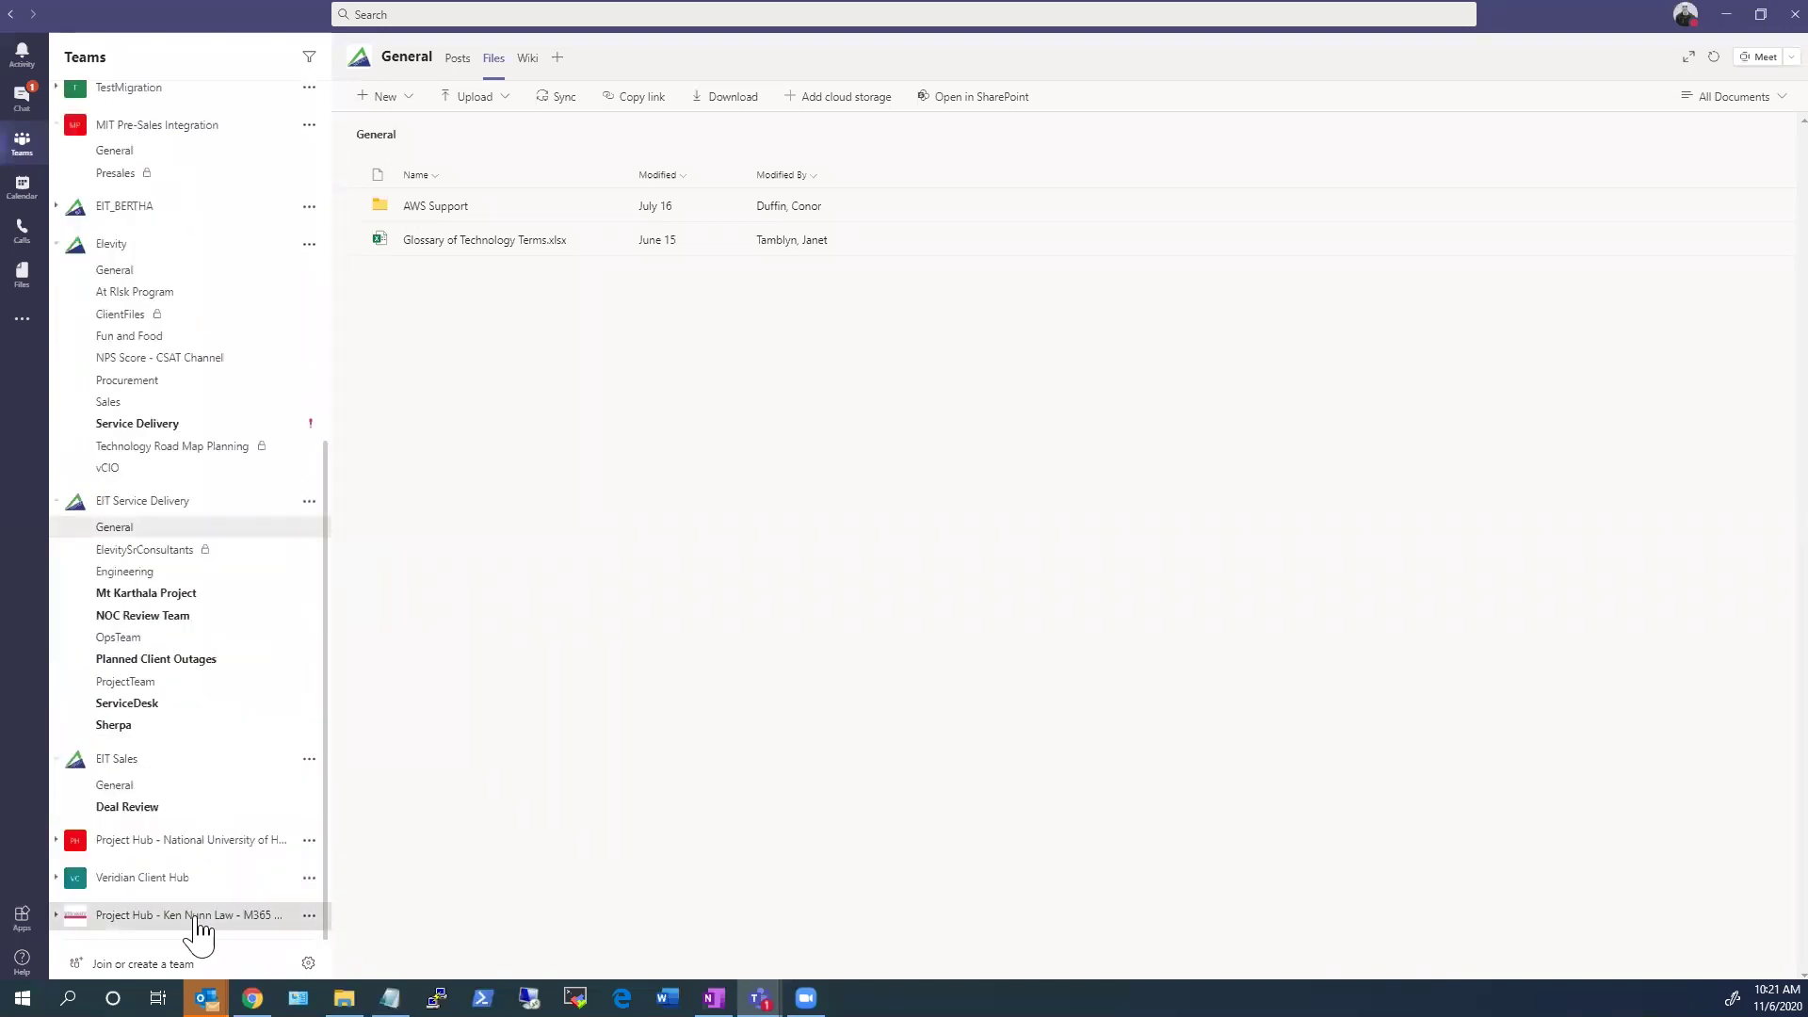
{"action": "left_click", "coordinate": [194, 915]}
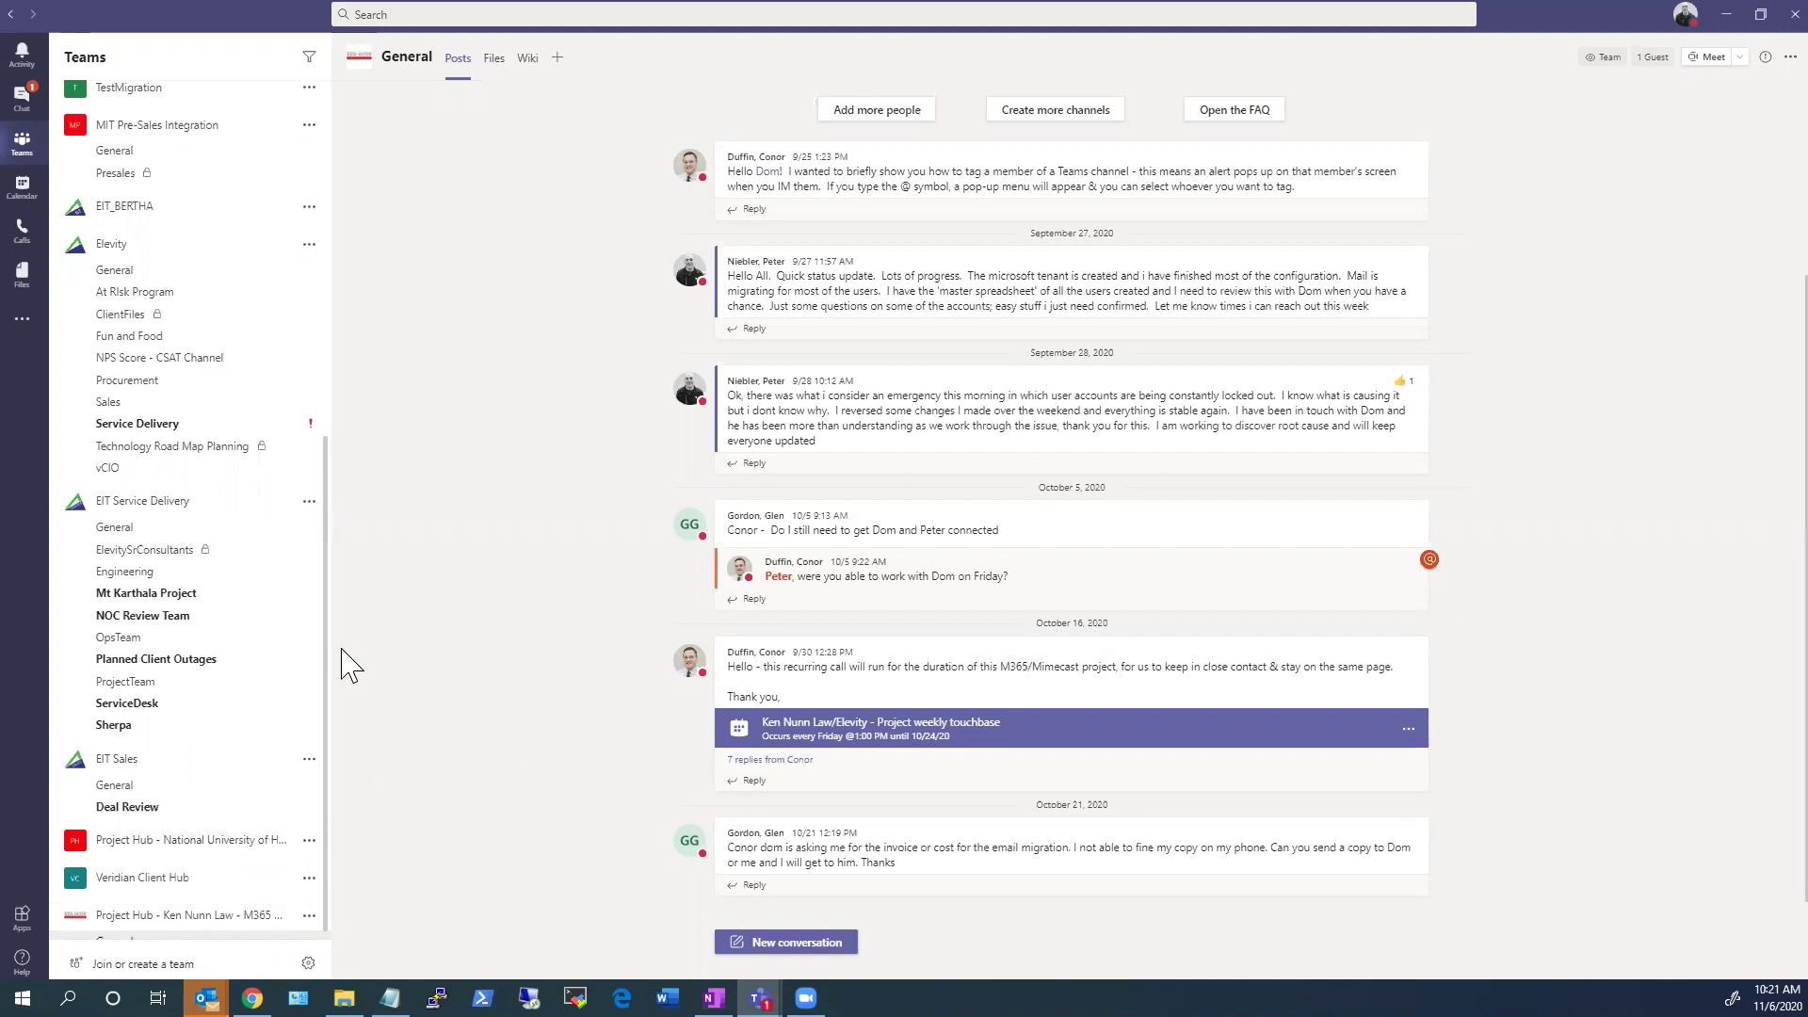
Step: Add a Lists tab to the General channel of the Ken Nunn Law team
{"action": "left_click", "coordinate": [556, 60]}
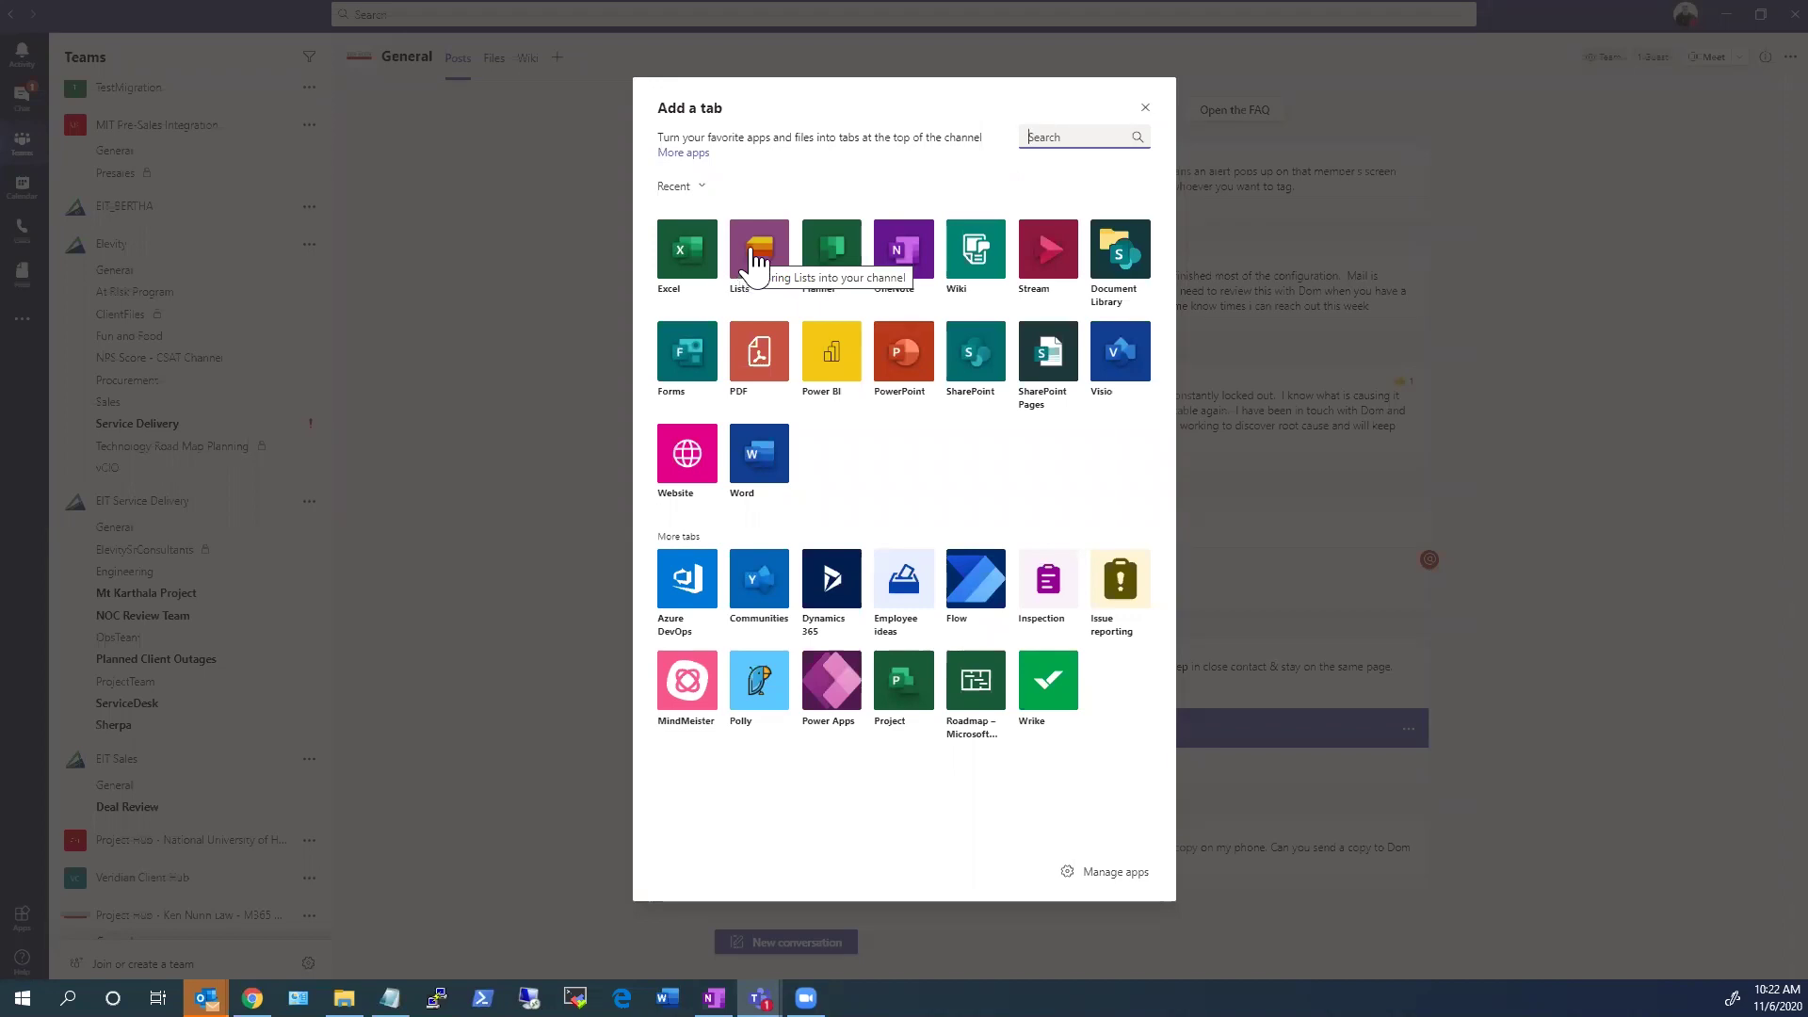
{"action": "left_click", "coordinate": [756, 257]}
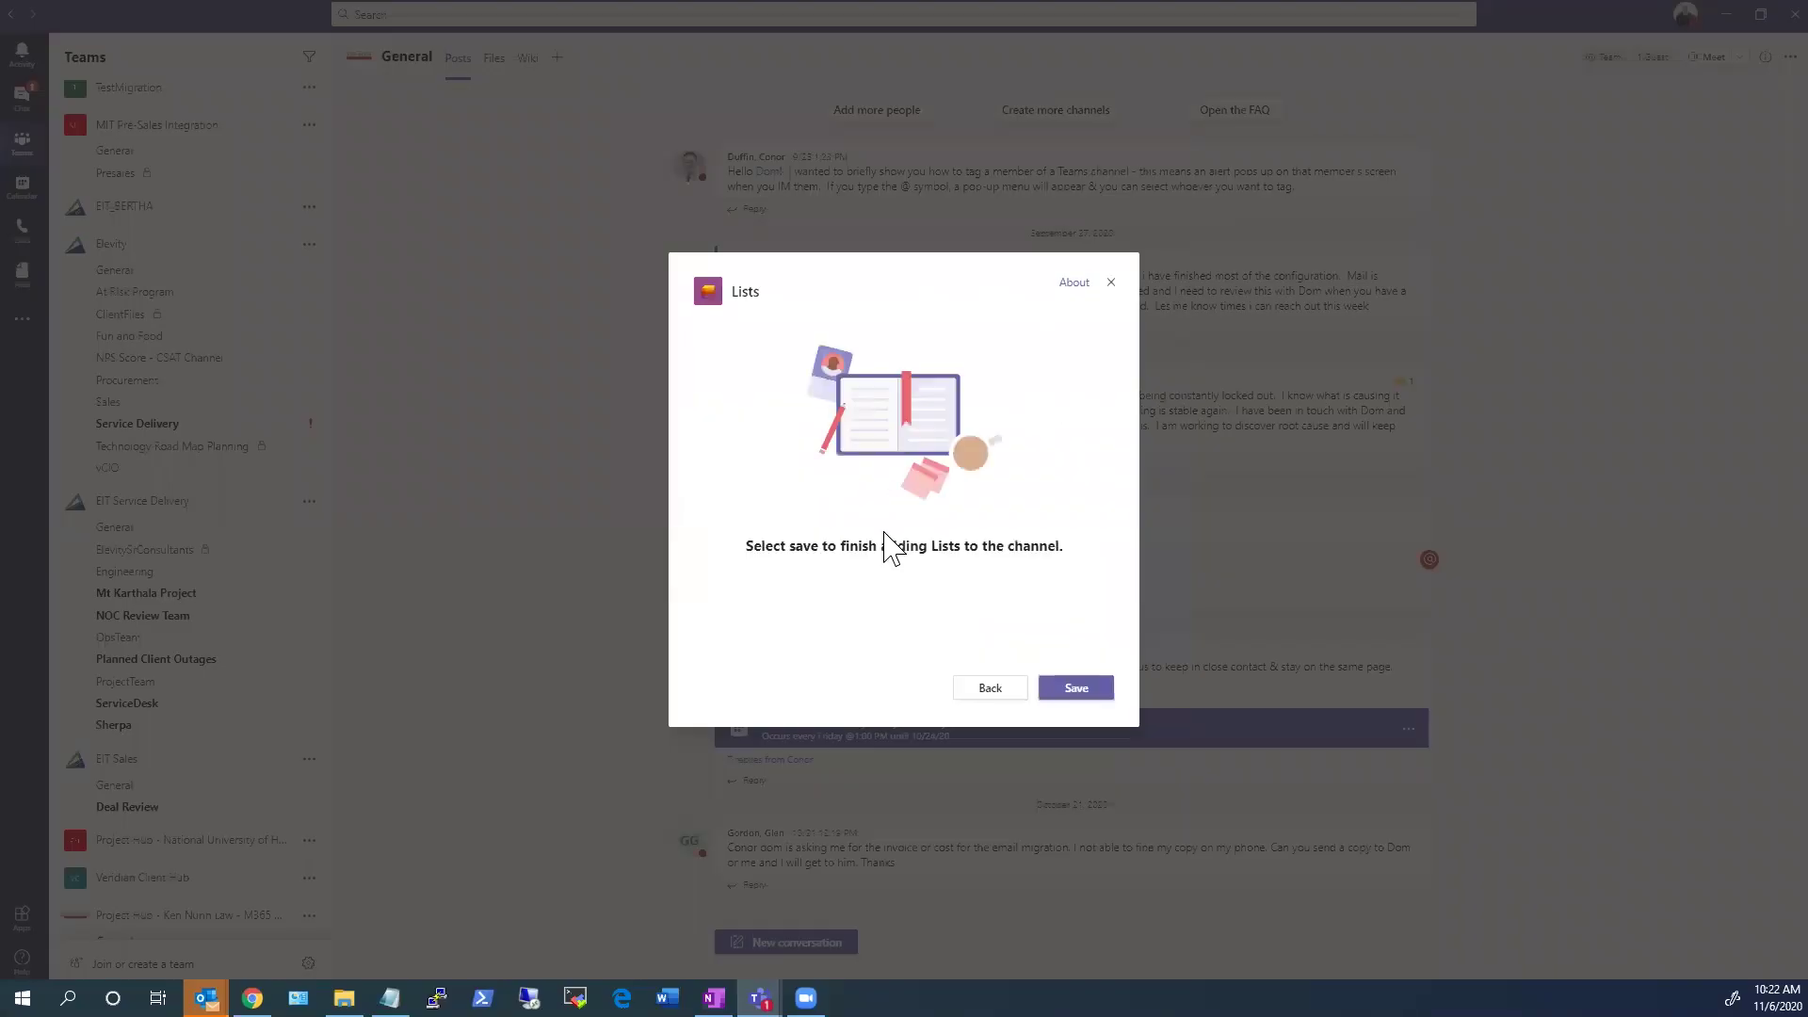
{"action": "left_click", "coordinate": [1076, 688]}
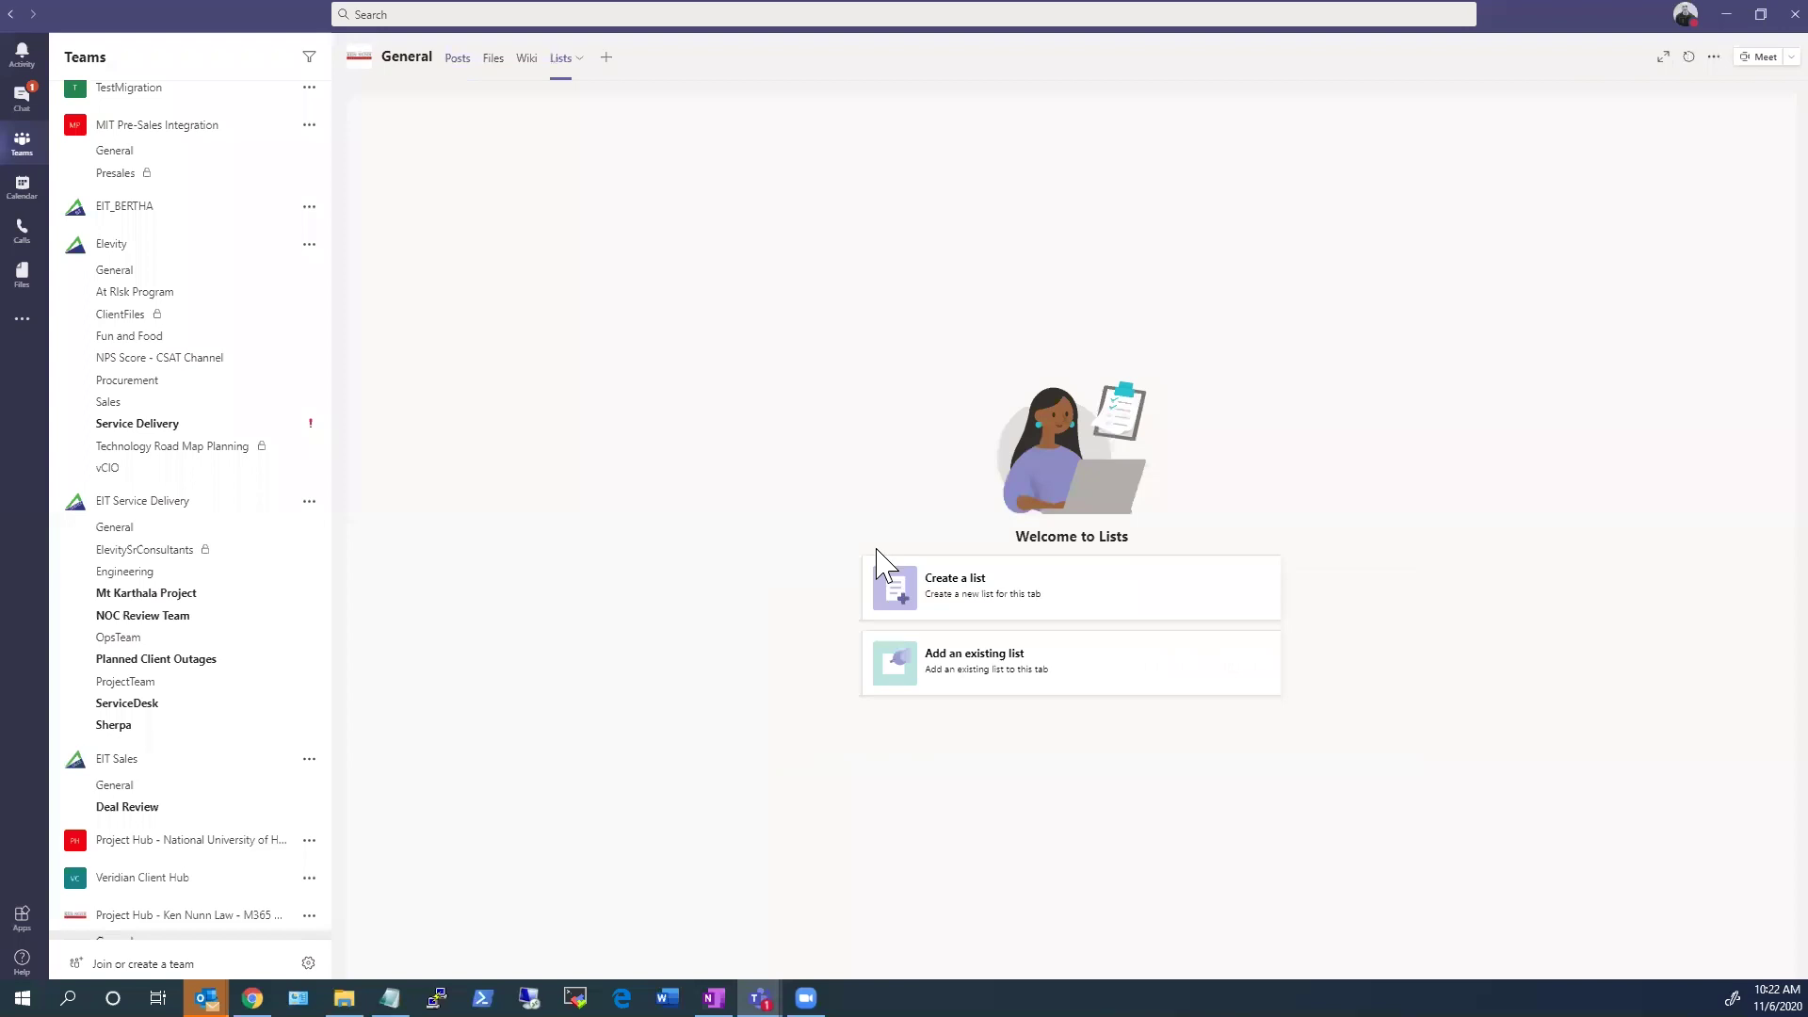
Step: Create a list in the new tab from the Issue tracker template and name it "Testing Issue tracker"
{"action": "left_click", "coordinate": [947, 612]}
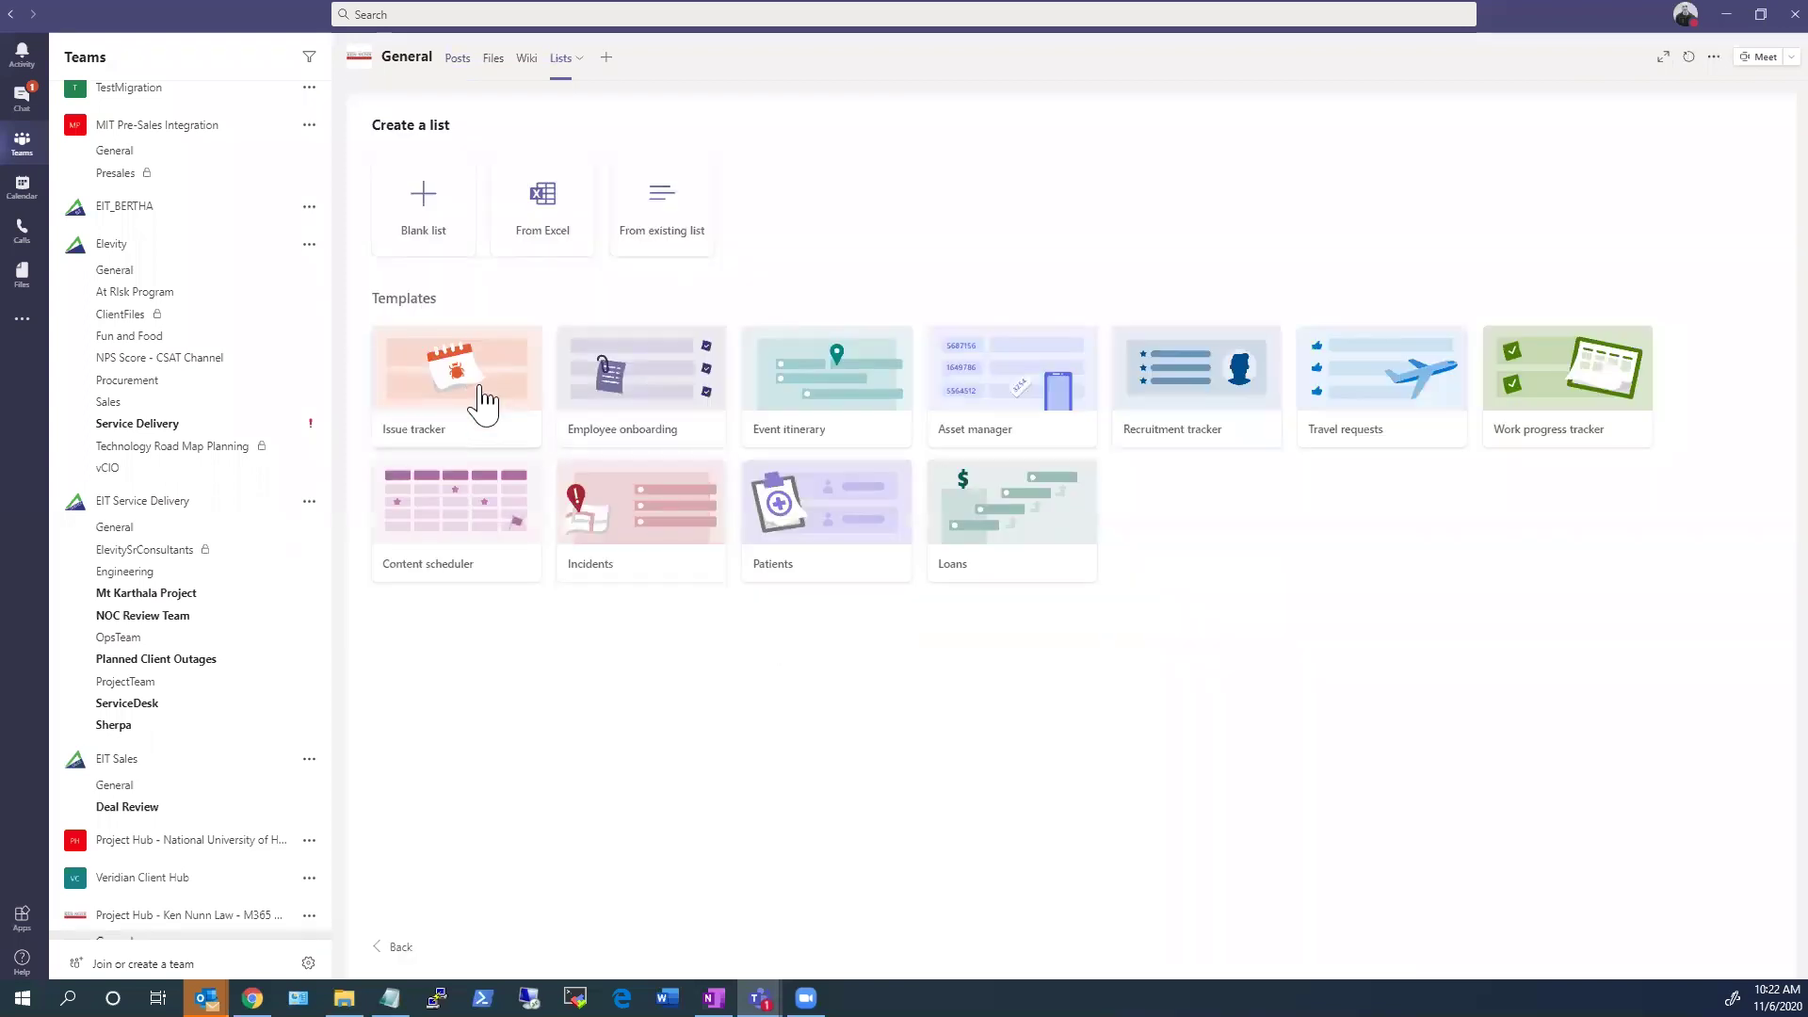
{"action": "left_click", "coordinate": [484, 402]}
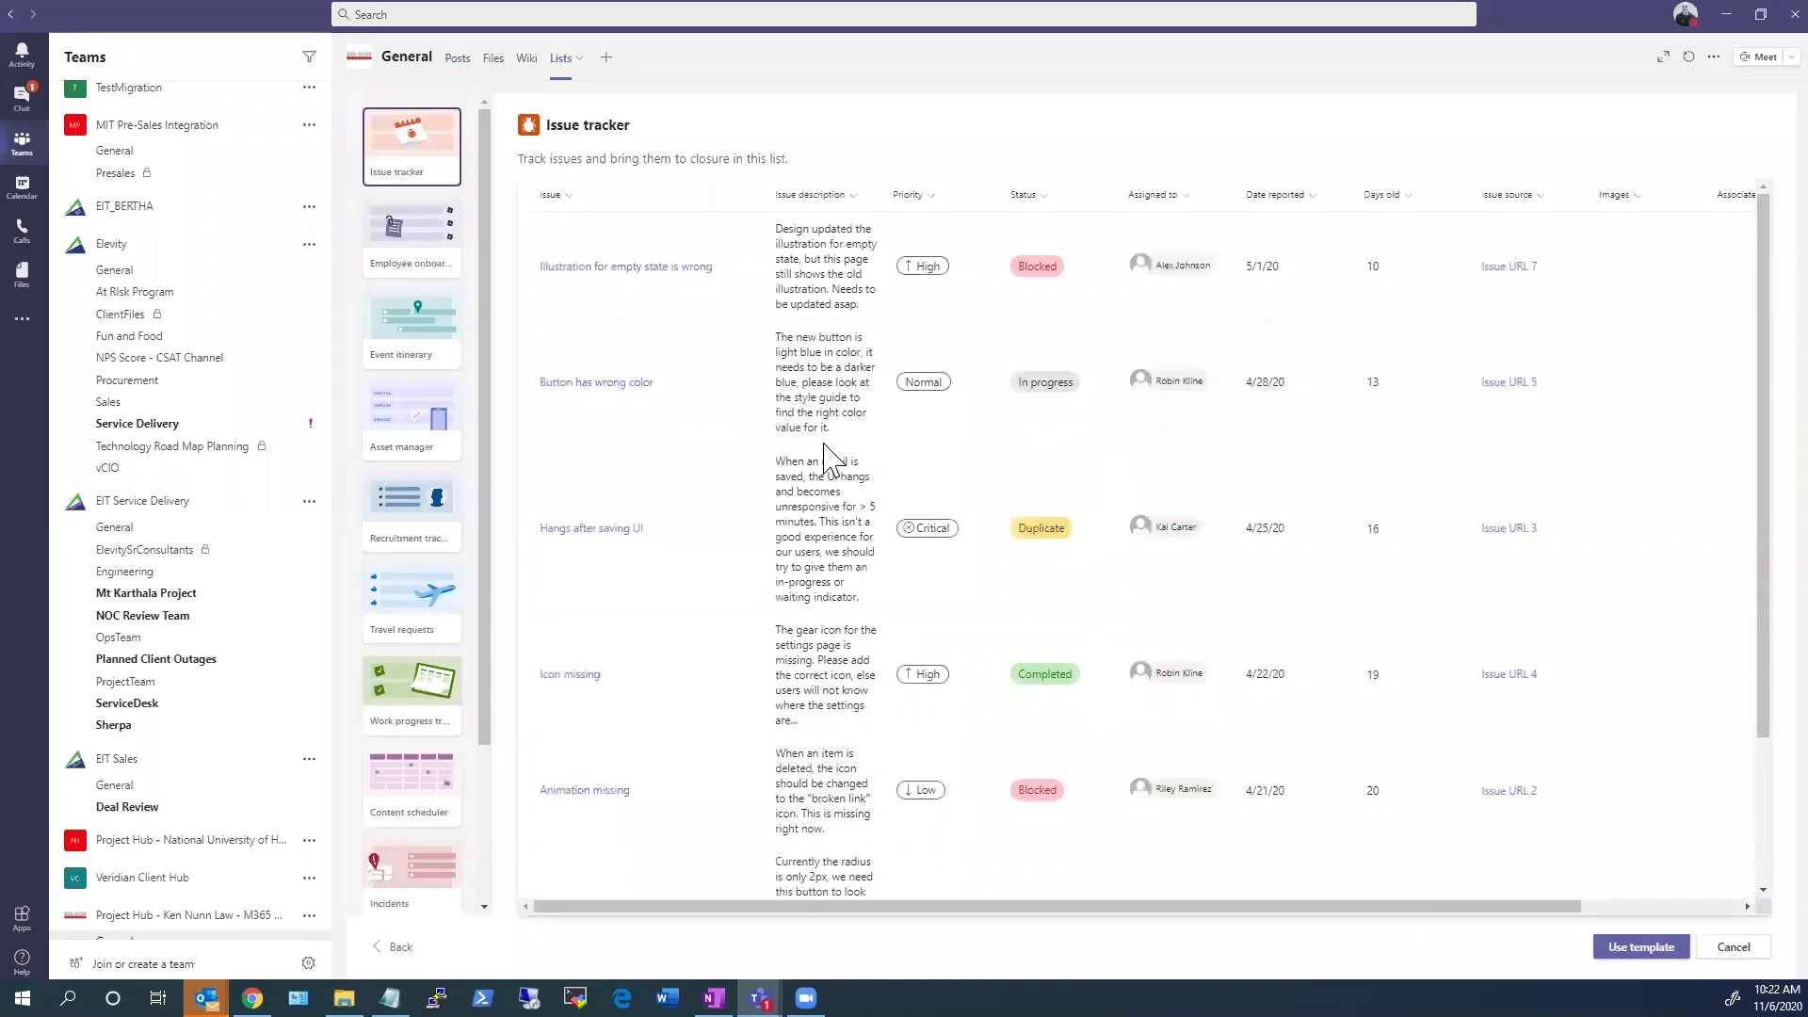
{"action": "left_click", "coordinate": [1638, 946]}
{"action": "left_click_drag", "start_coordinate": [980, 431], "coordinate": [755, 392]}
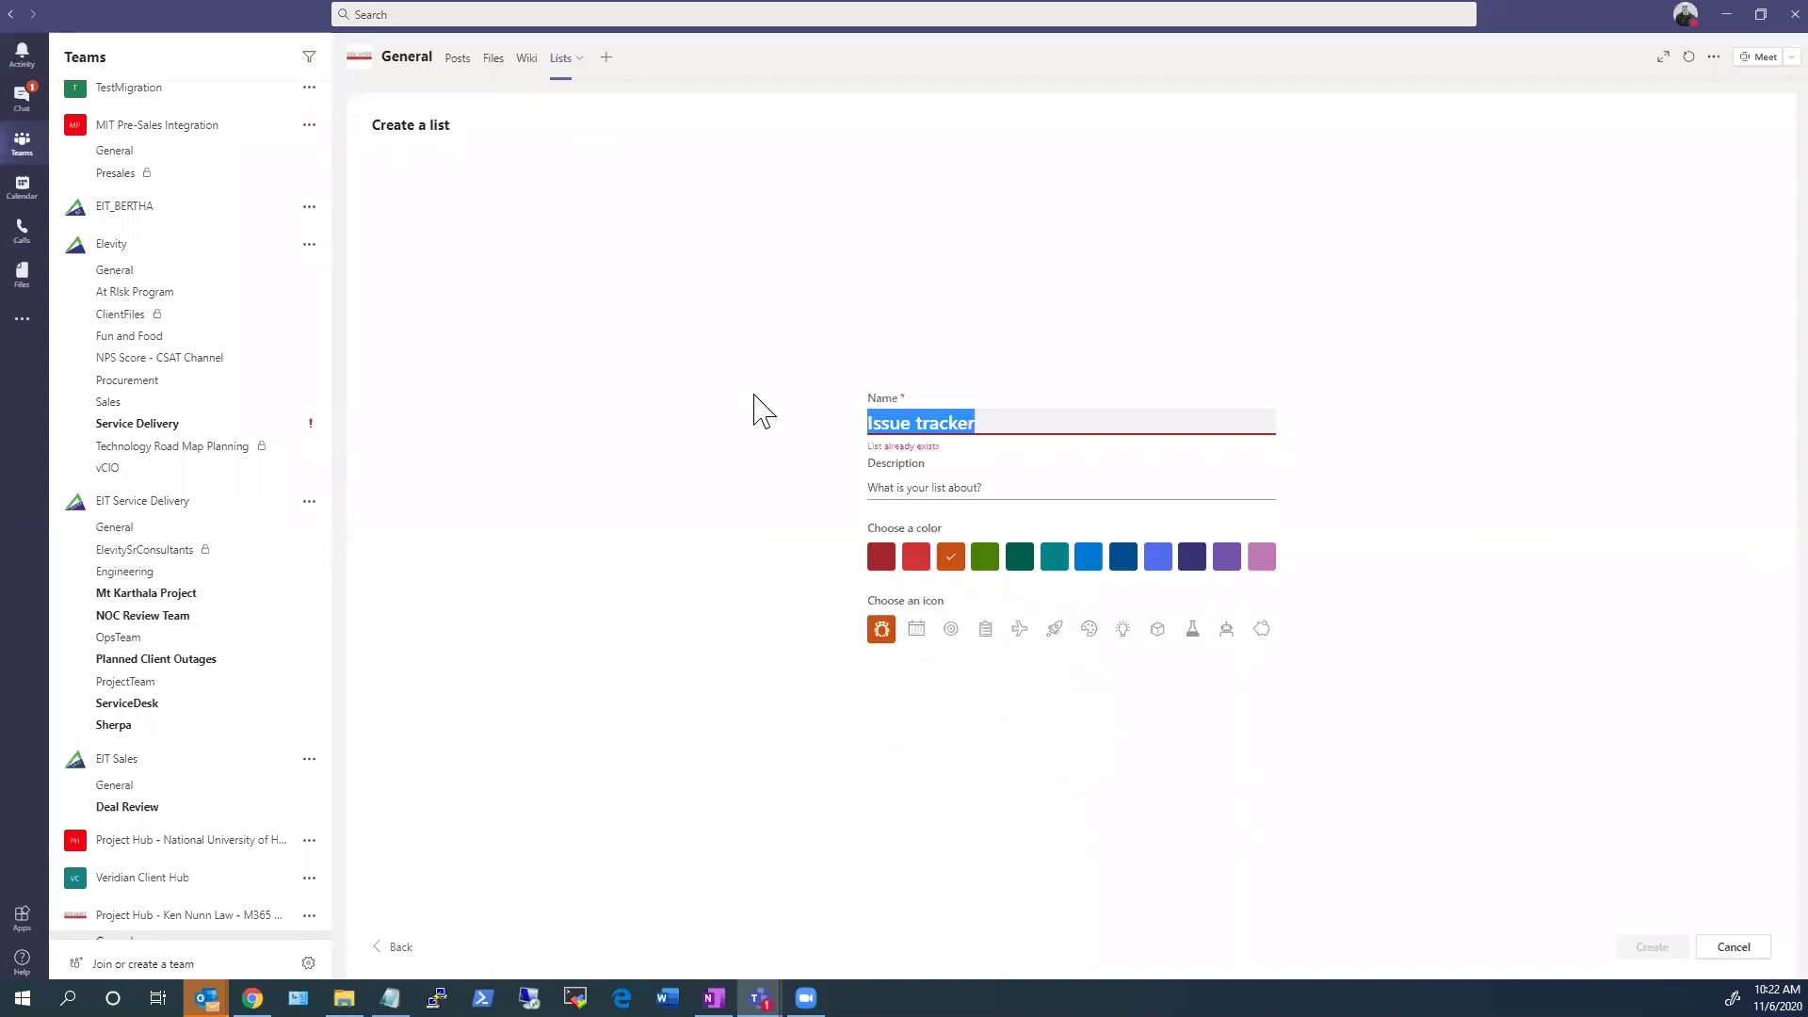
{"action": "type", "text": "Testin"}
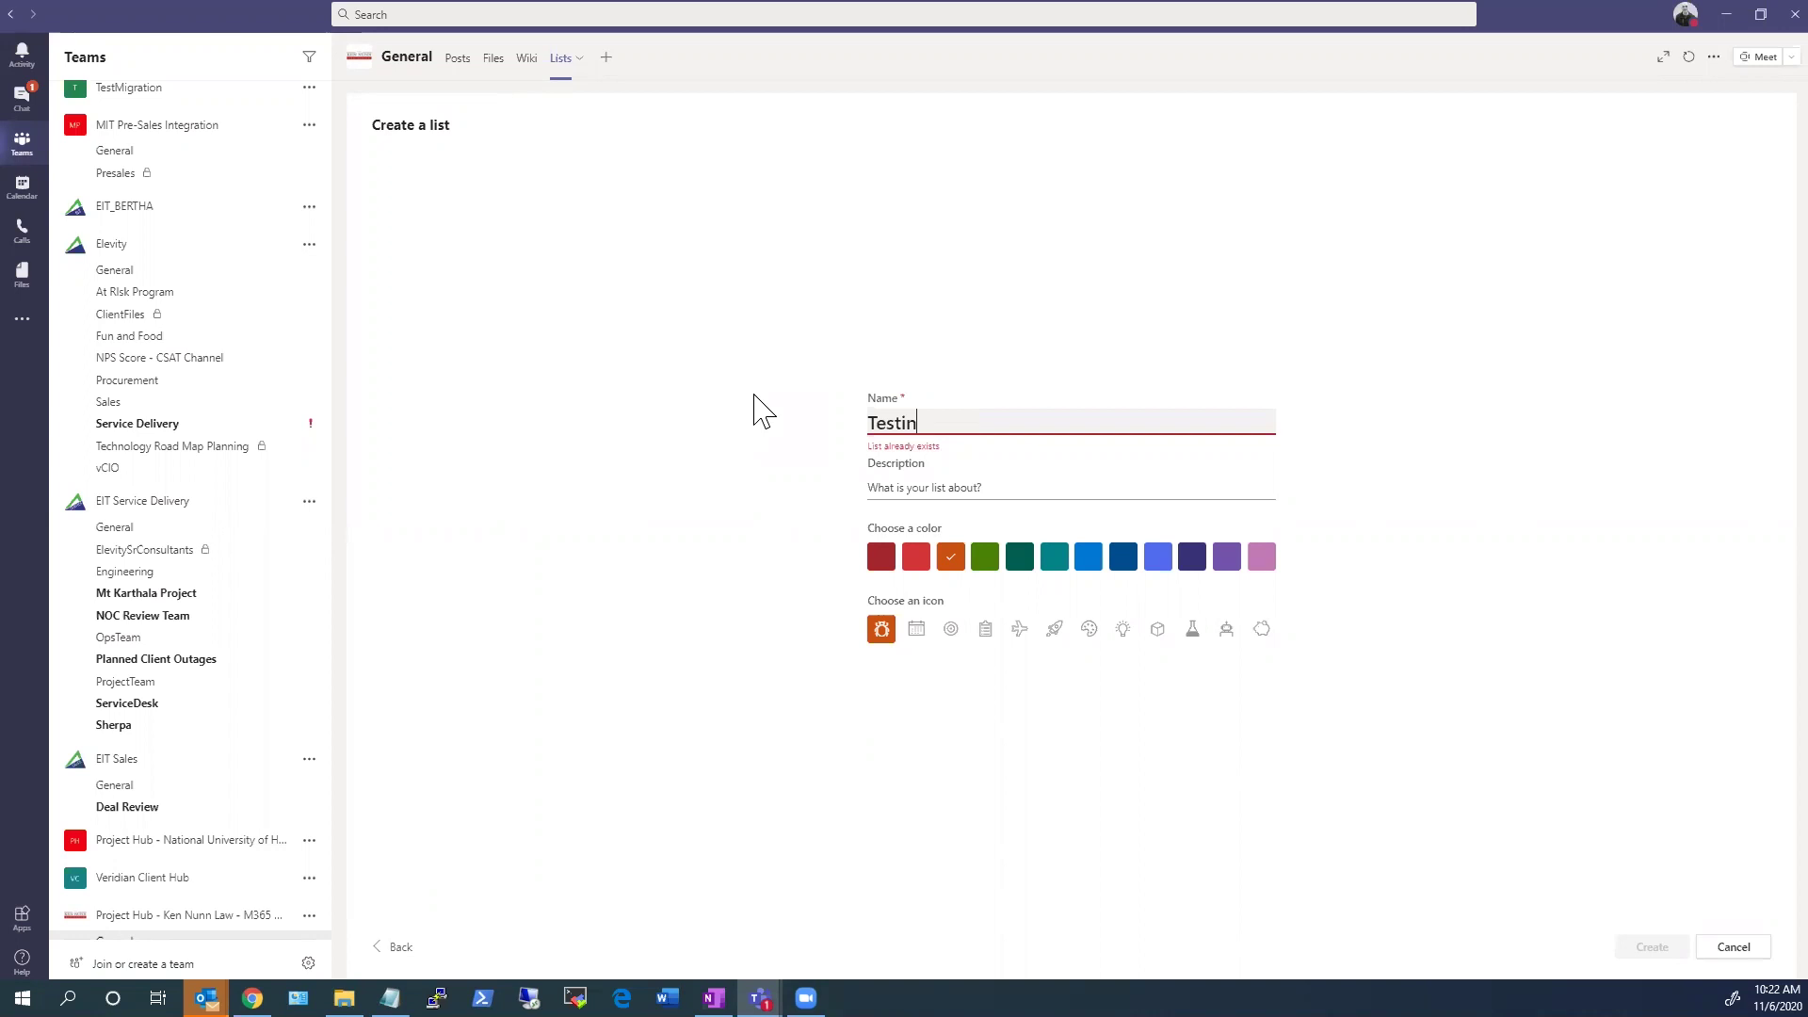
{"action": "type", "text": "g "}
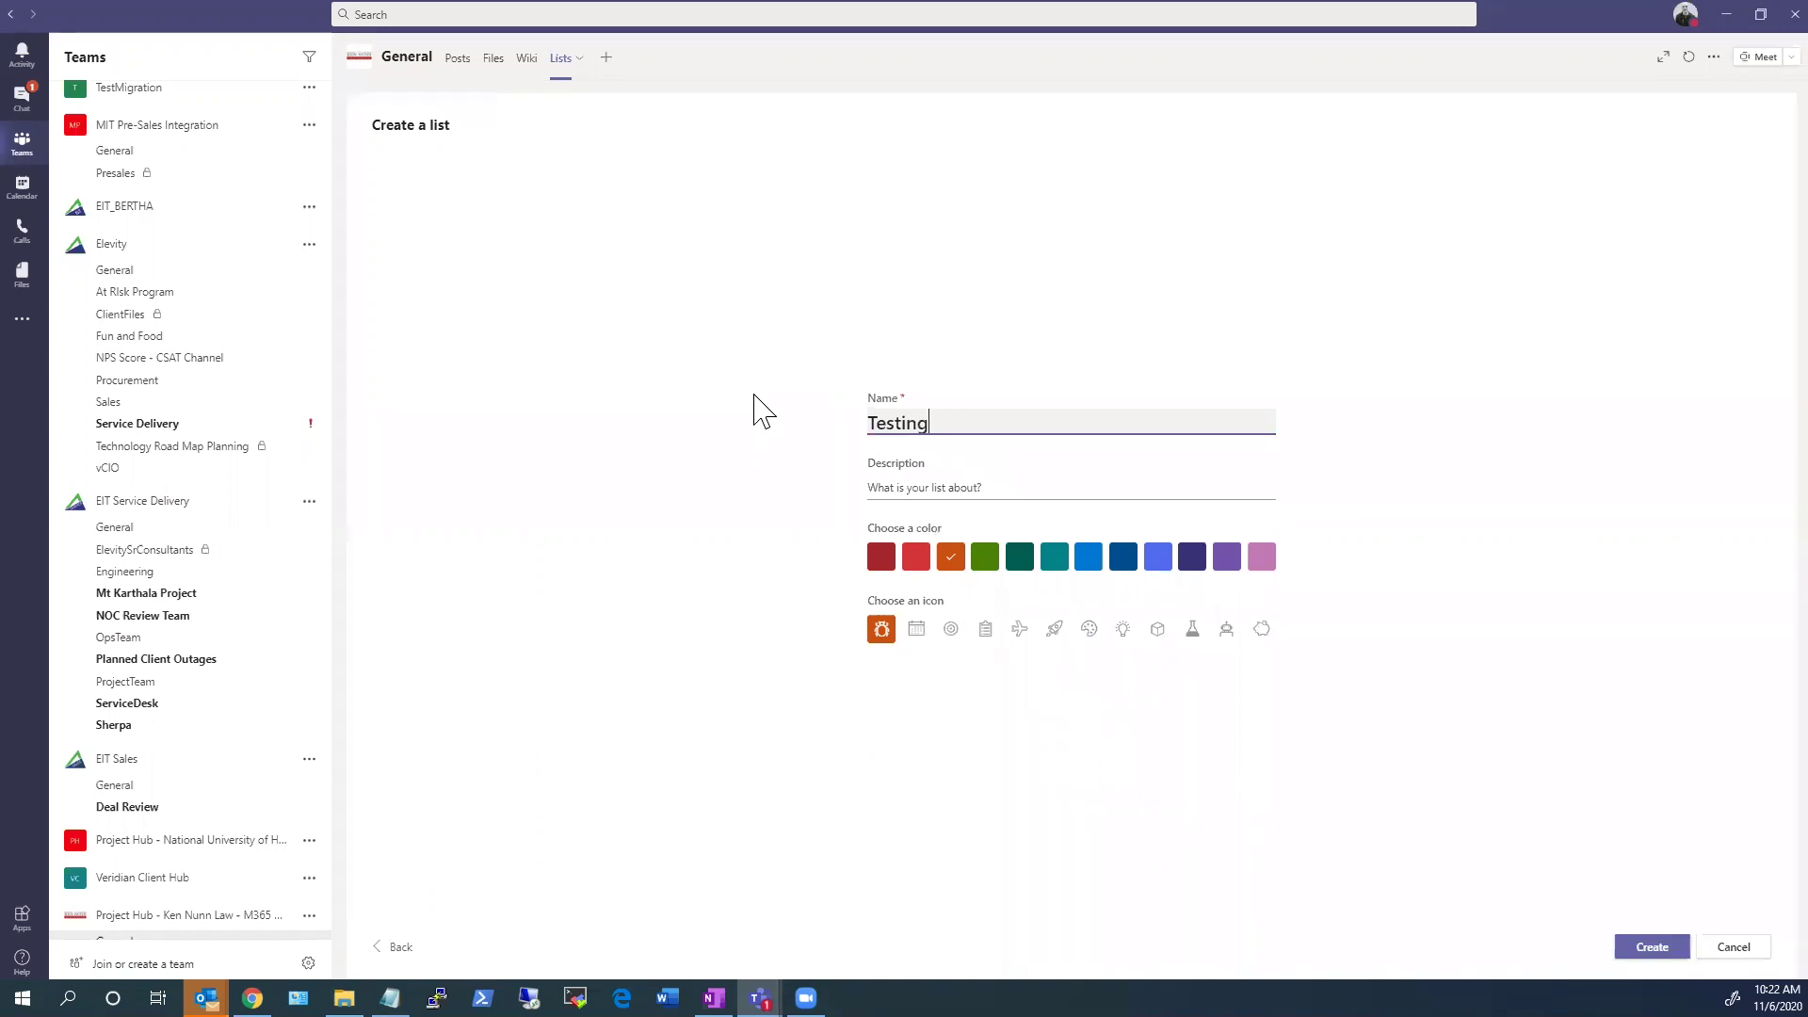
{"action": "type", "text": "Issue tracker"}
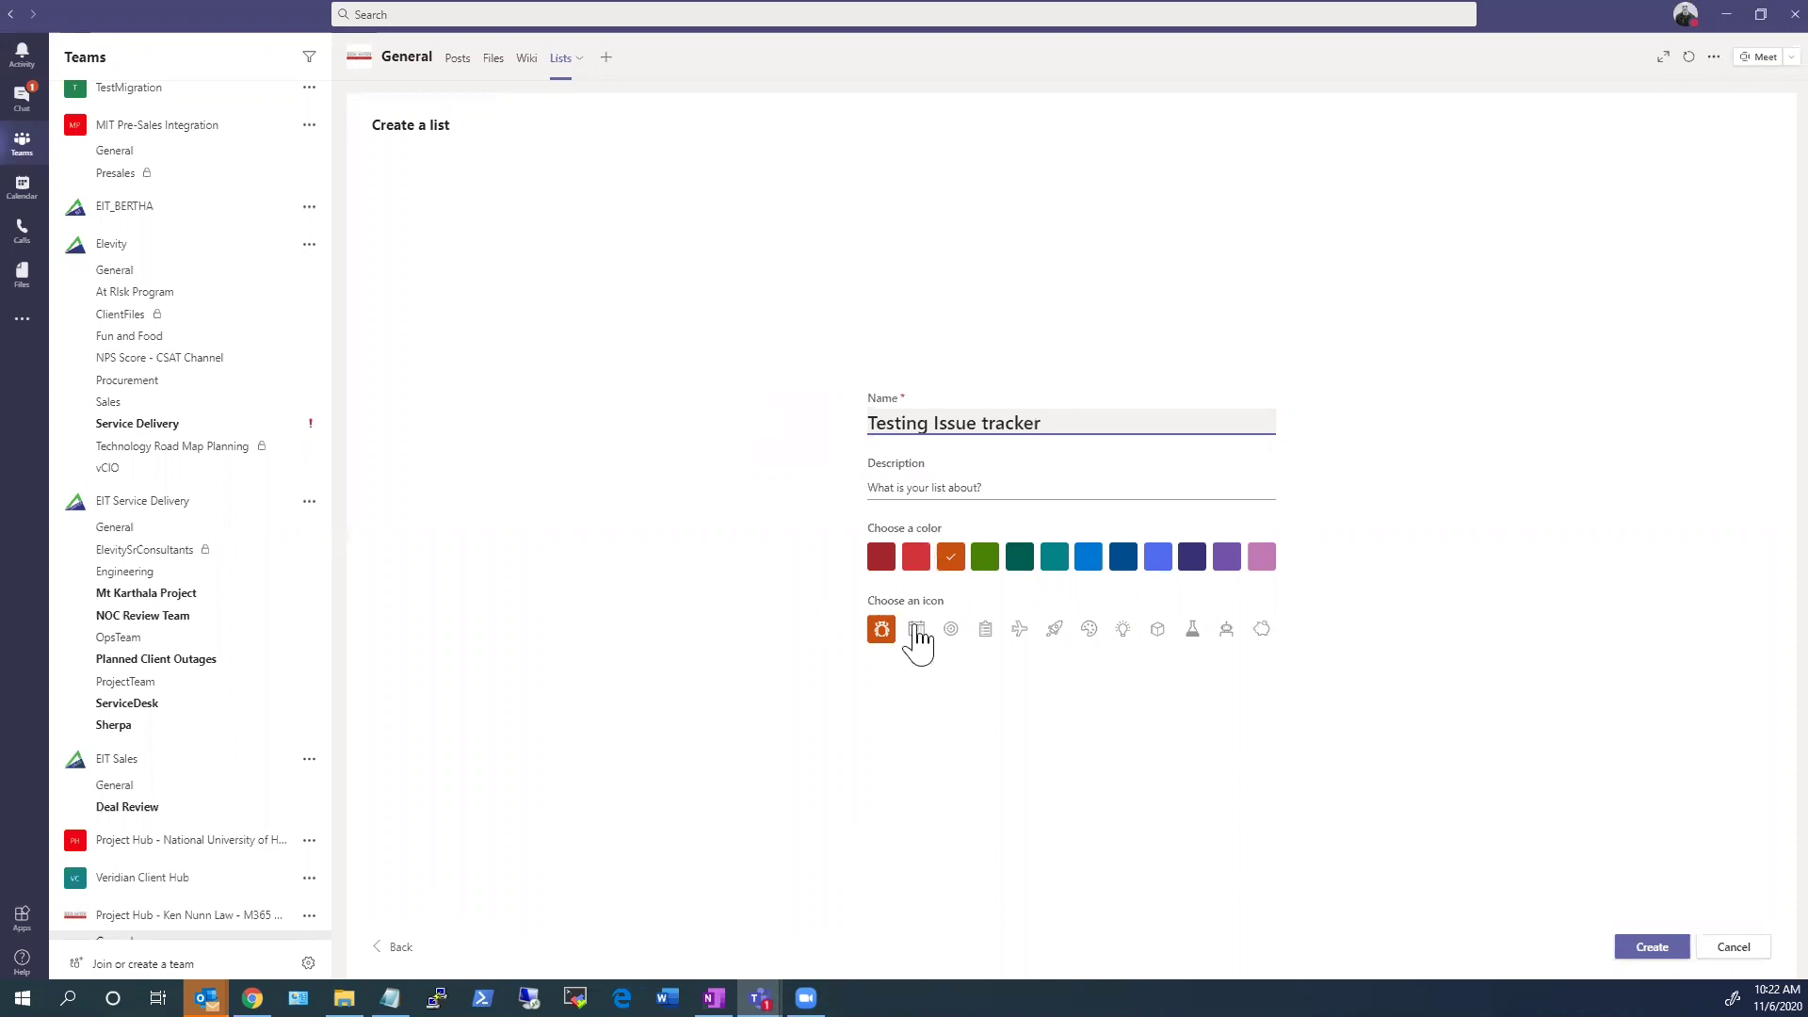
{"action": "left_click", "coordinate": [1652, 946]}
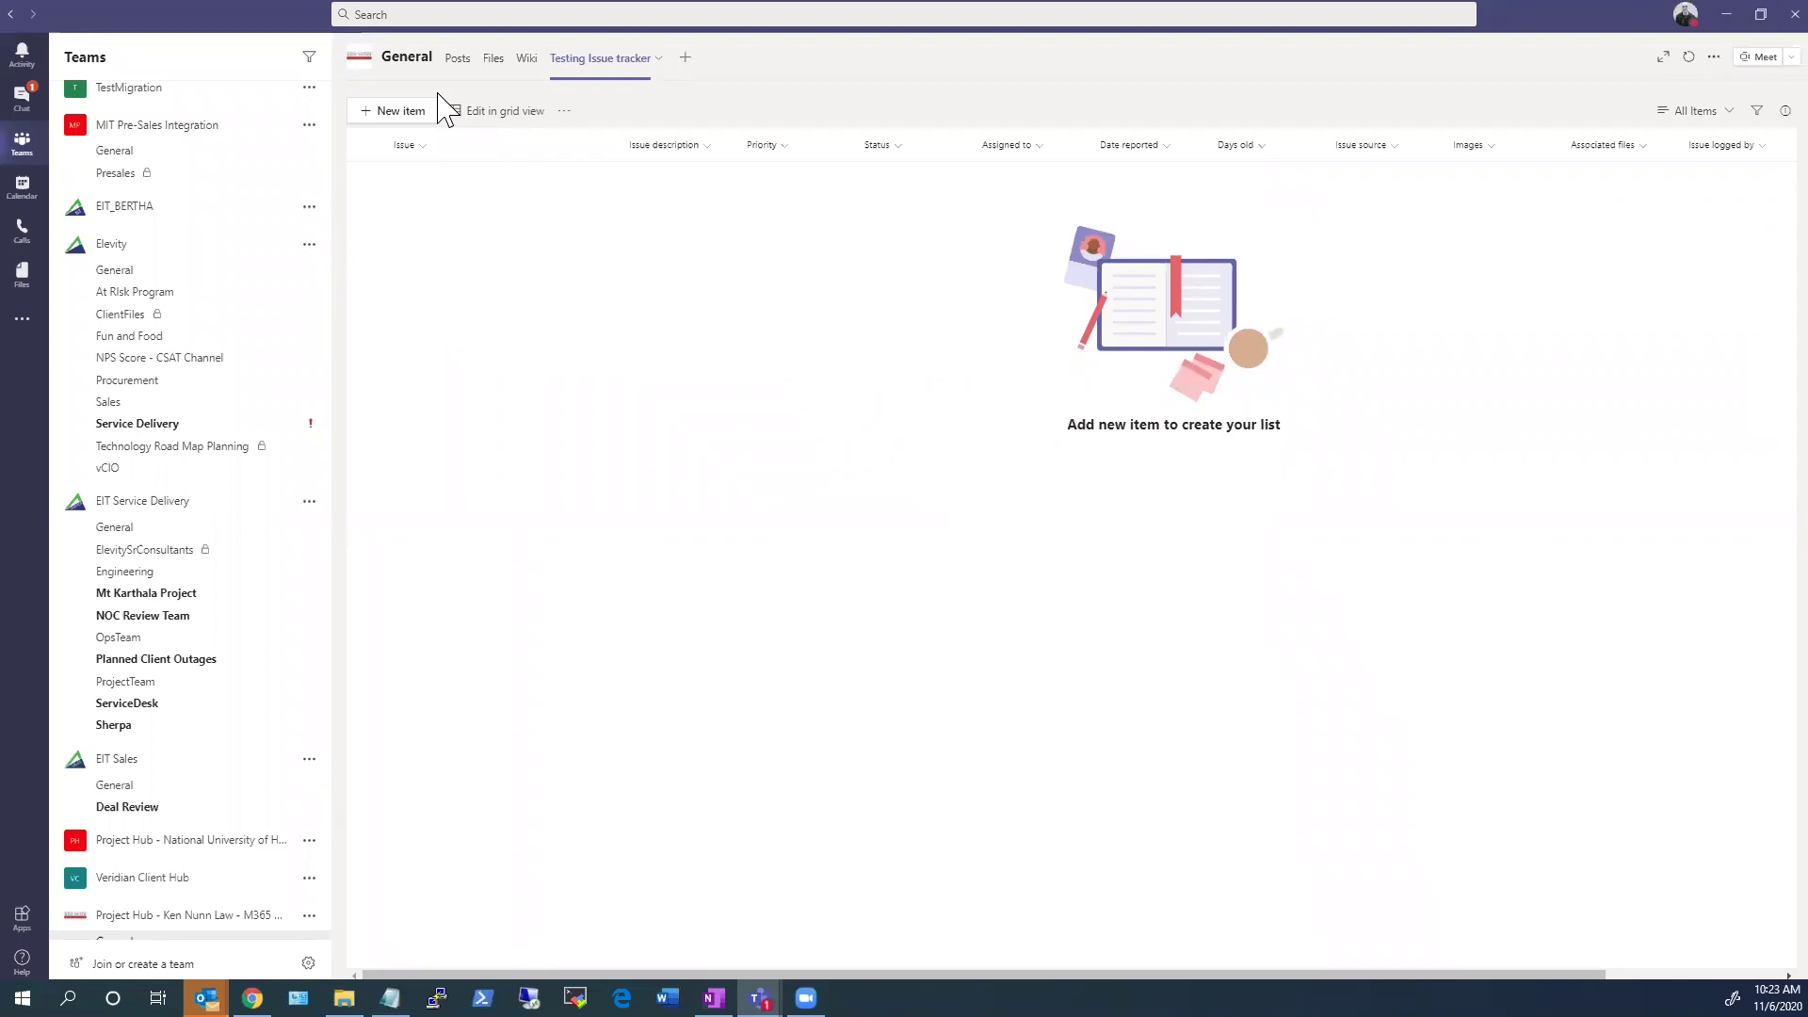
Step: Review the fields of the new item form in the Testing Issue tracker list, and cancel without saving
{"action": "left_click", "coordinate": [394, 117]}
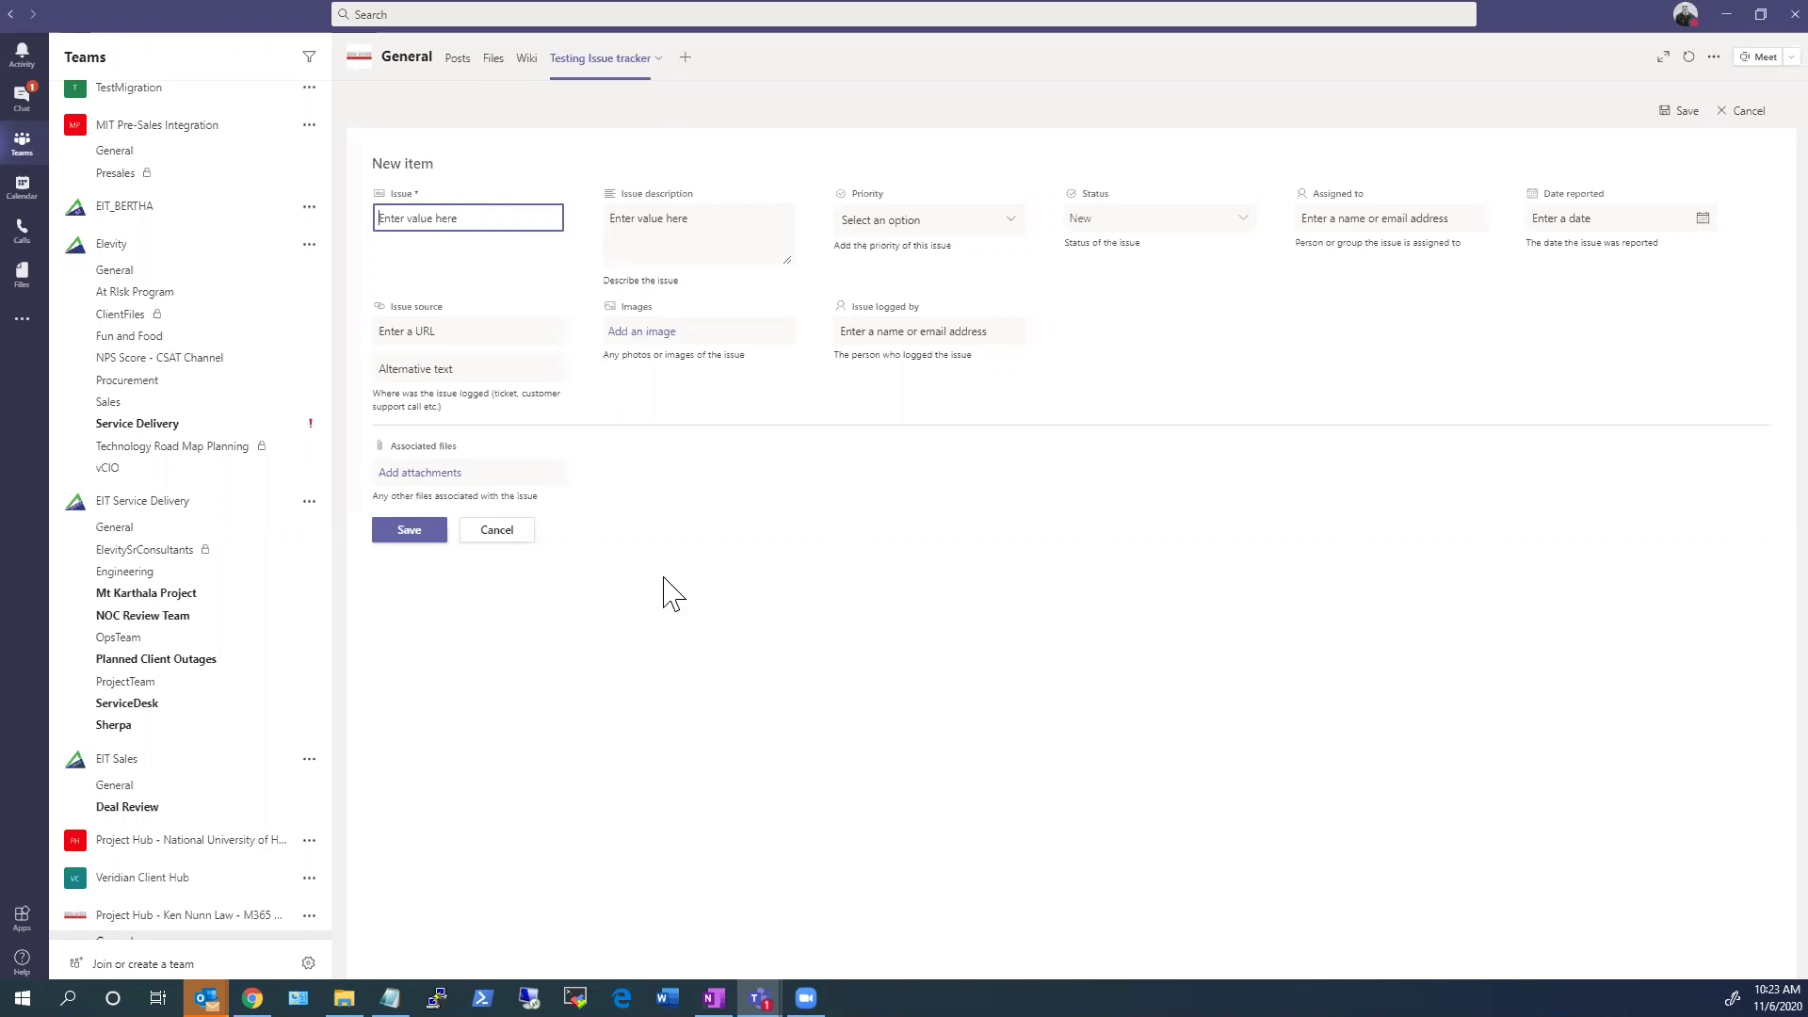
{"action": "left_click", "coordinate": [1727, 113]}
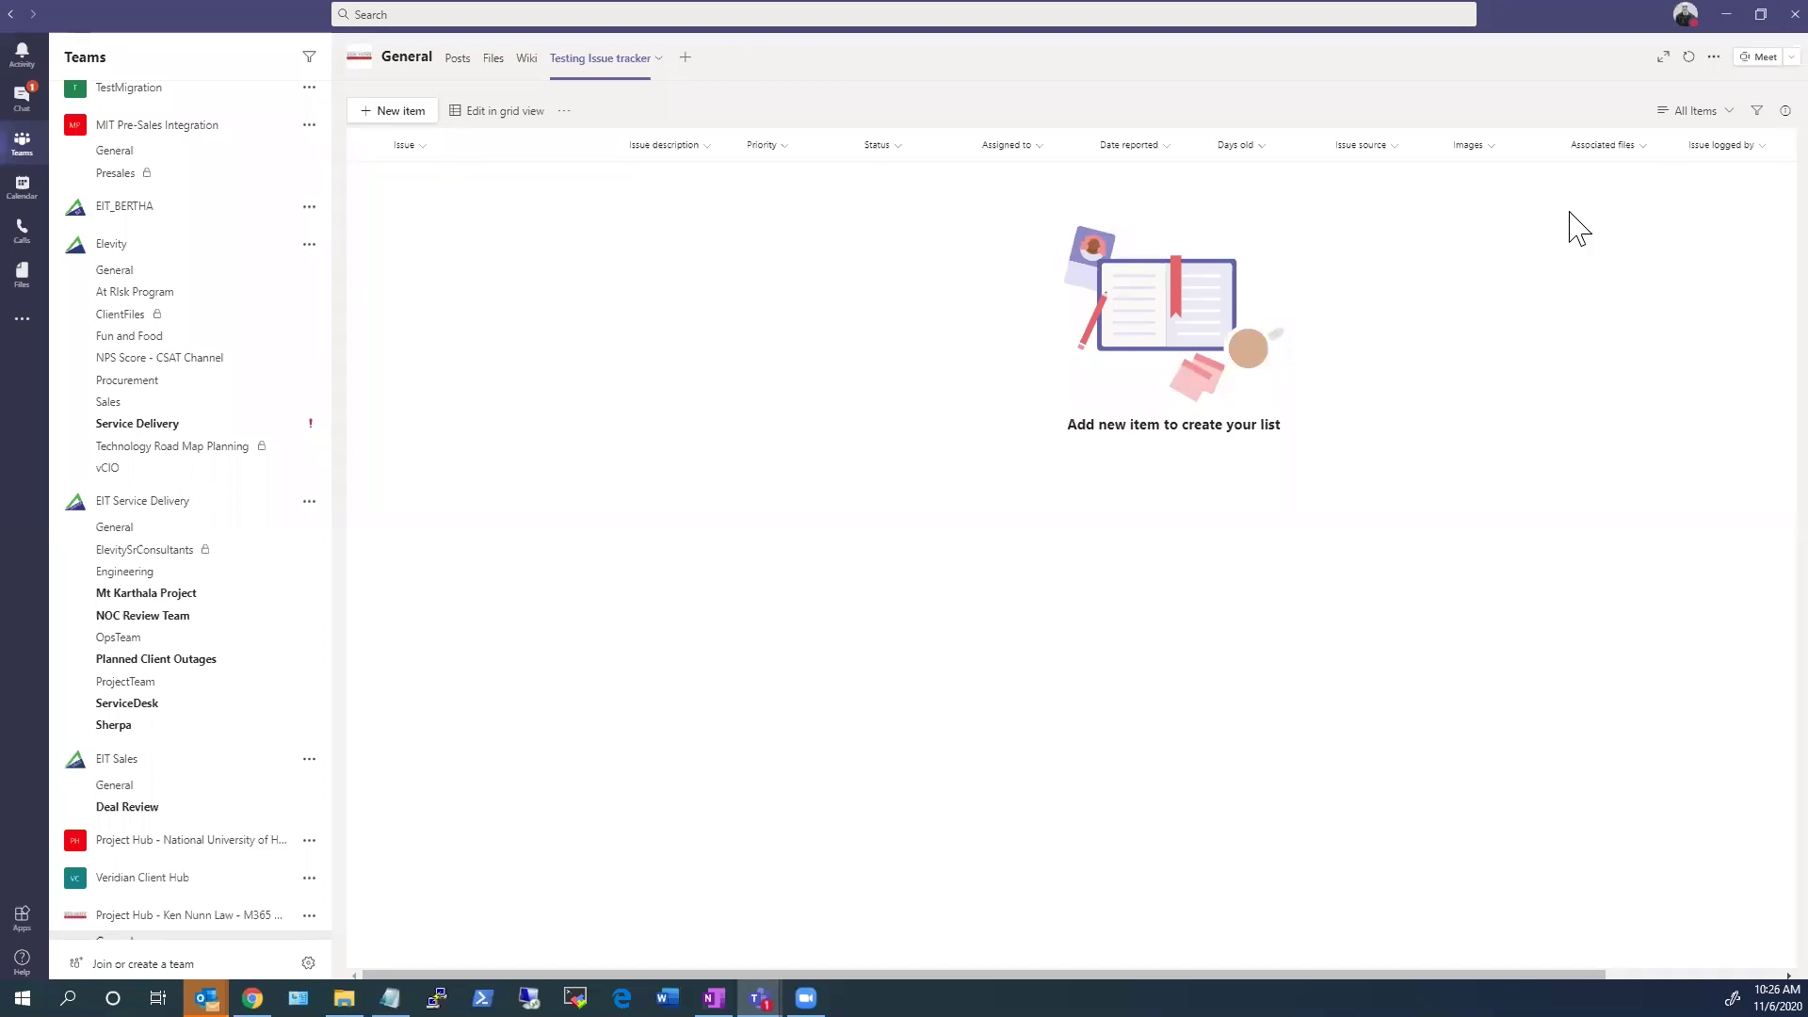
Step: Show the app's version information, highlight the version and last update date in the notice, and dismiss it
{"action": "left_click", "coordinate": [1686, 16]}
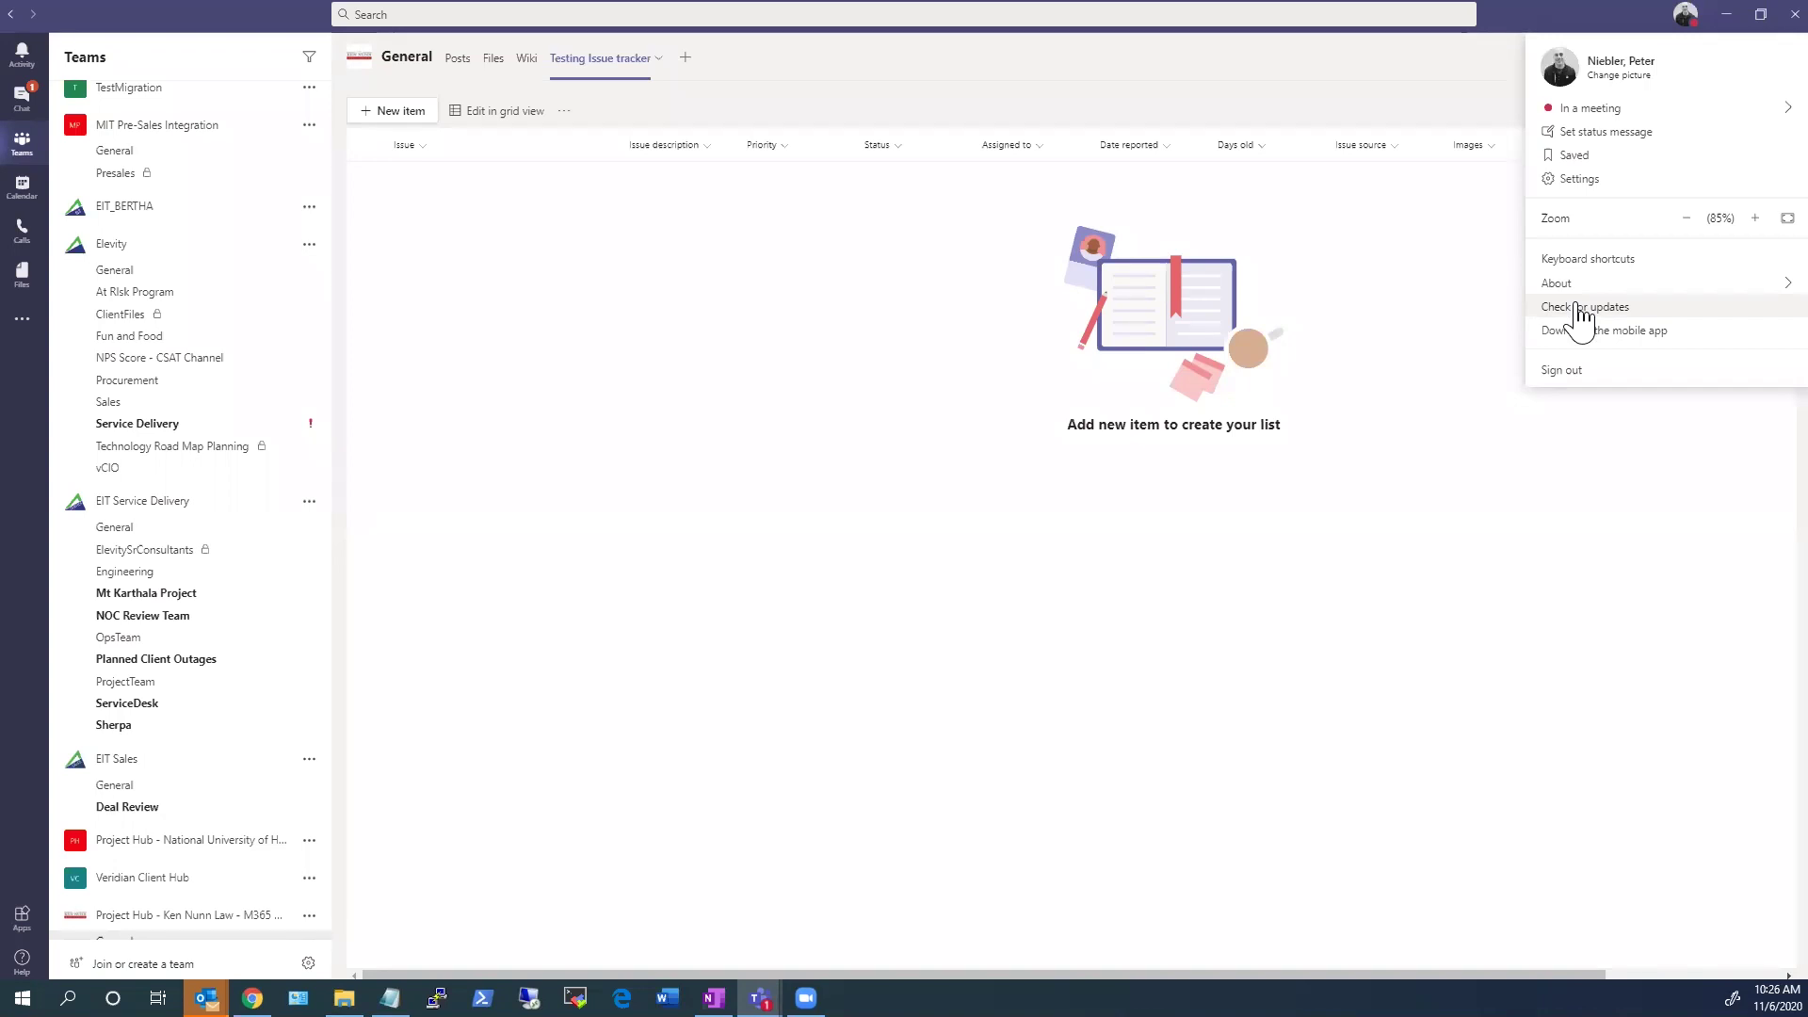
{"action": "mouse_move", "coordinate": [1592, 286]}
{"action": "left_click", "coordinate": [1386, 243]}
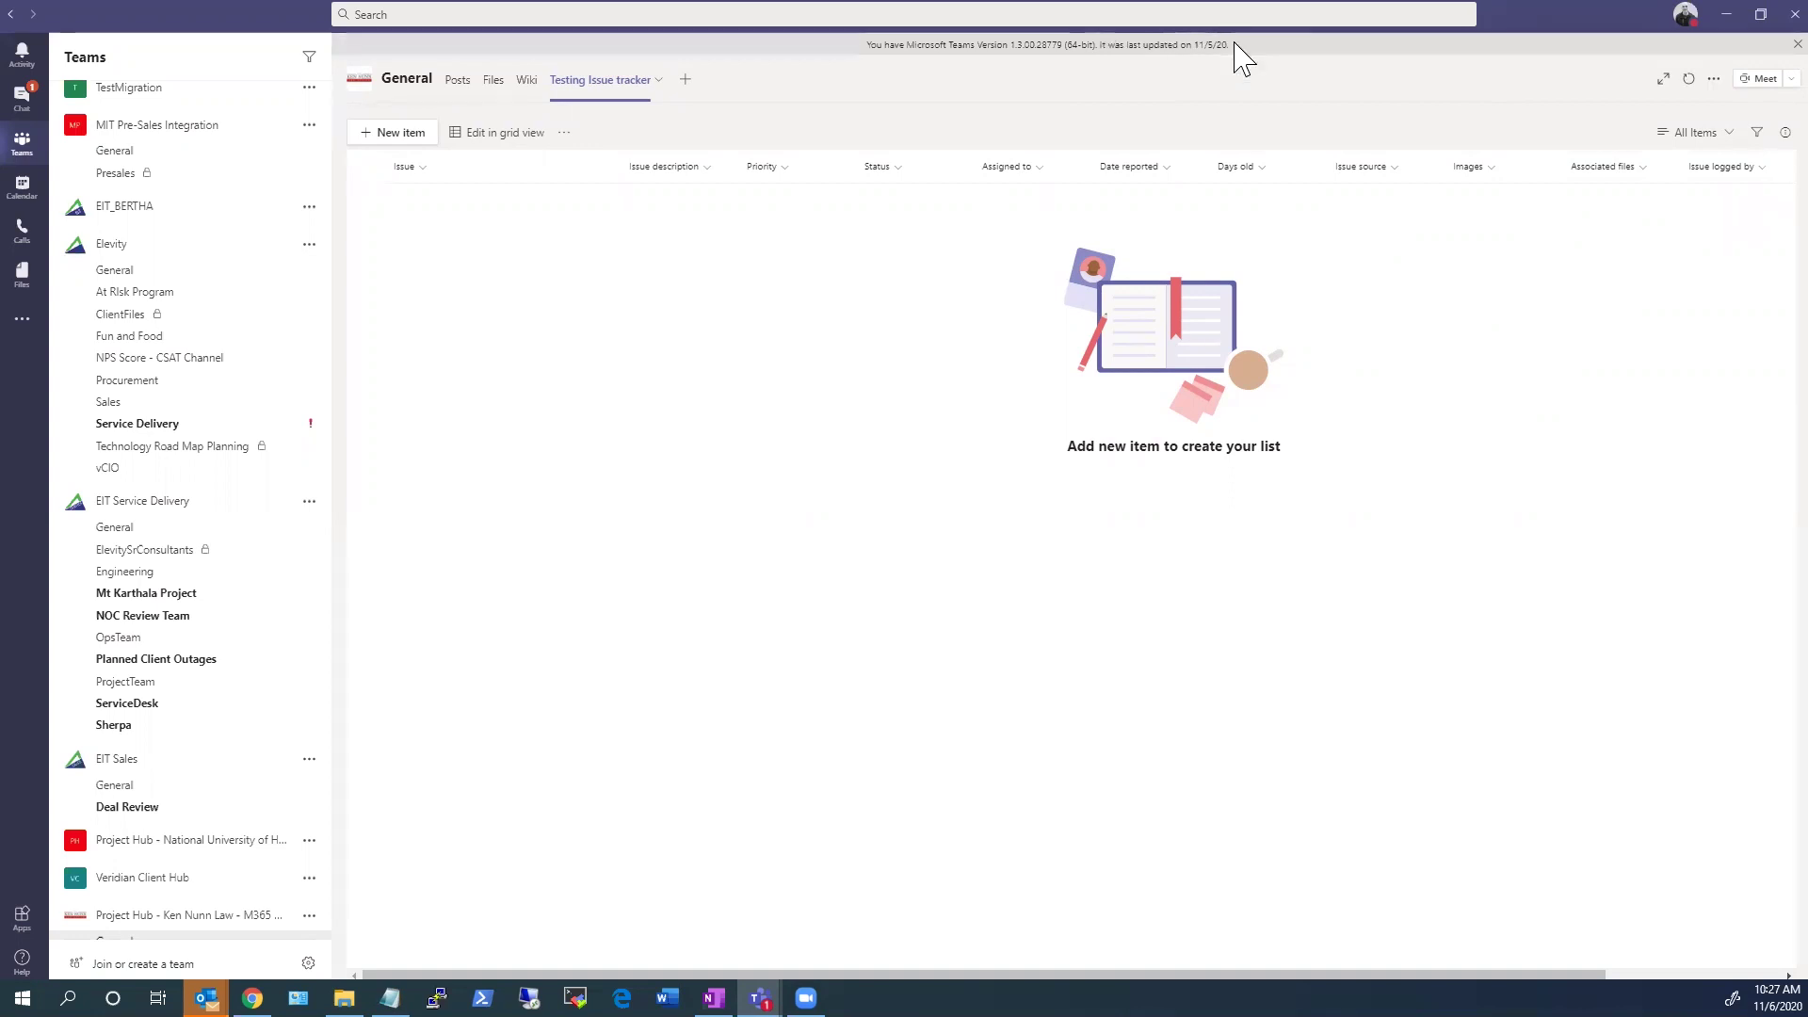
{"action": "left_click_drag", "start_coordinate": [1233, 45], "coordinate": [777, 23]}
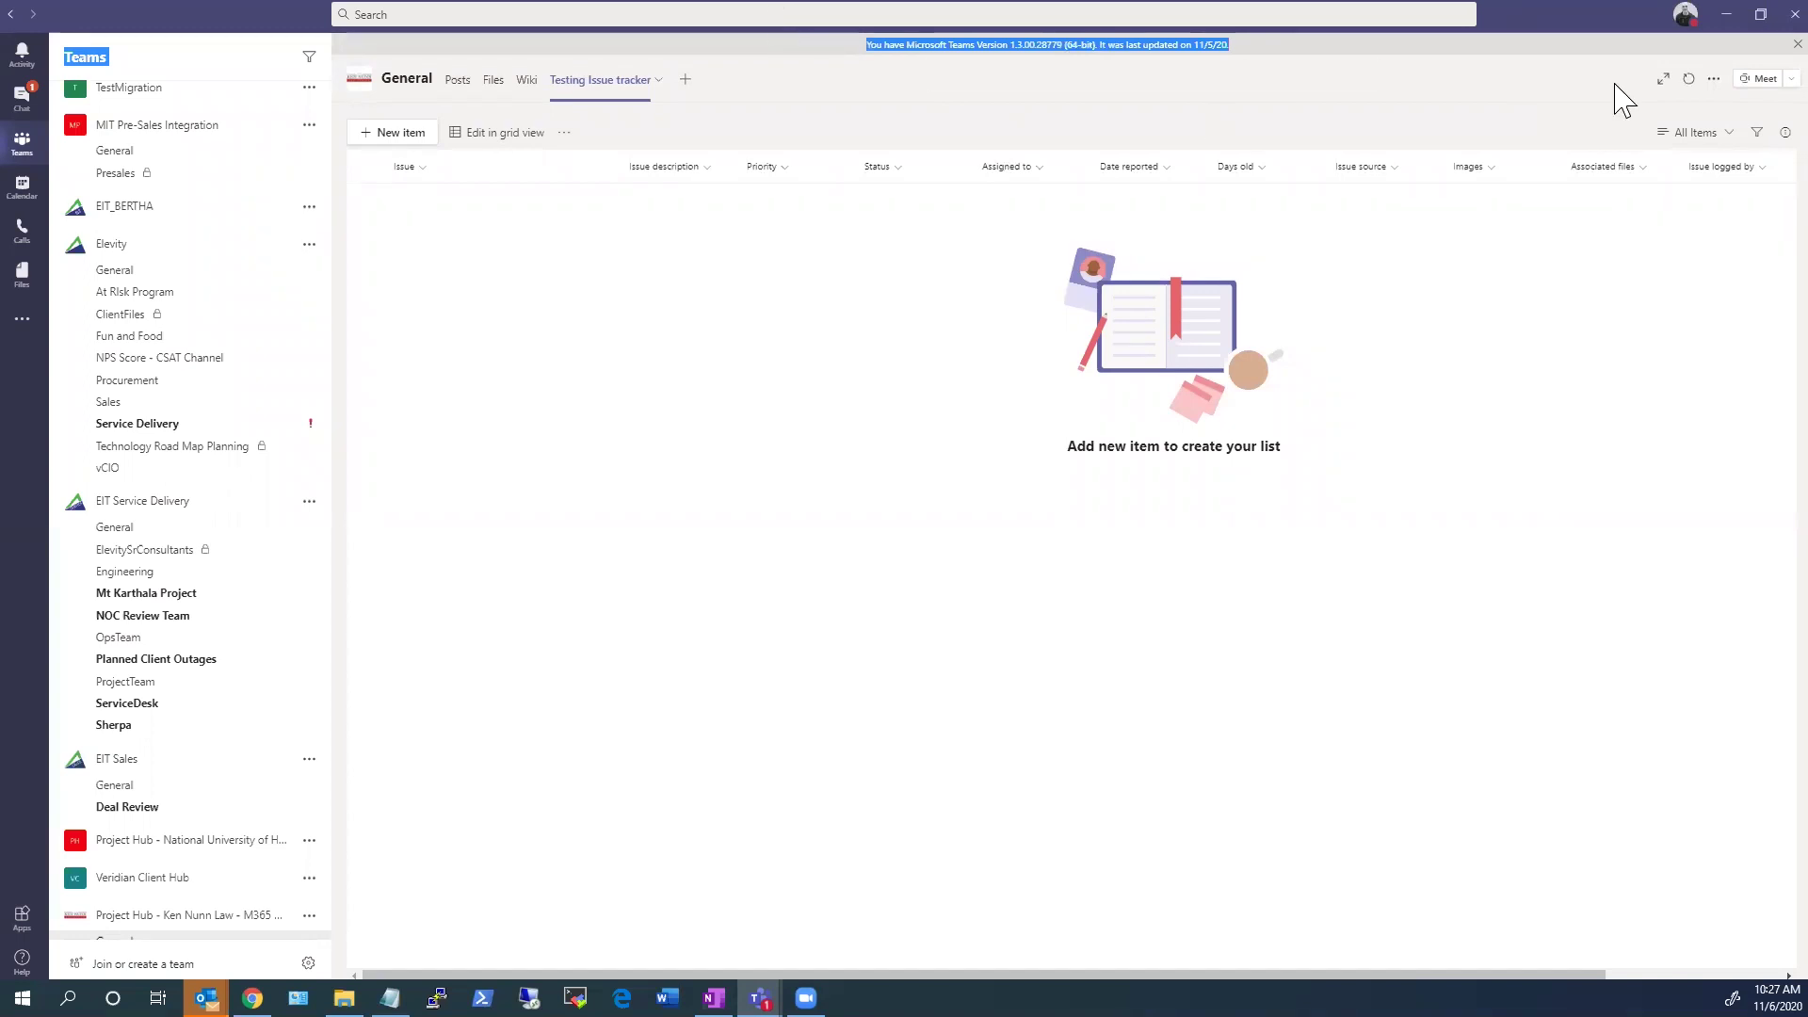
{"action": "left_click", "coordinate": [855, 45]}
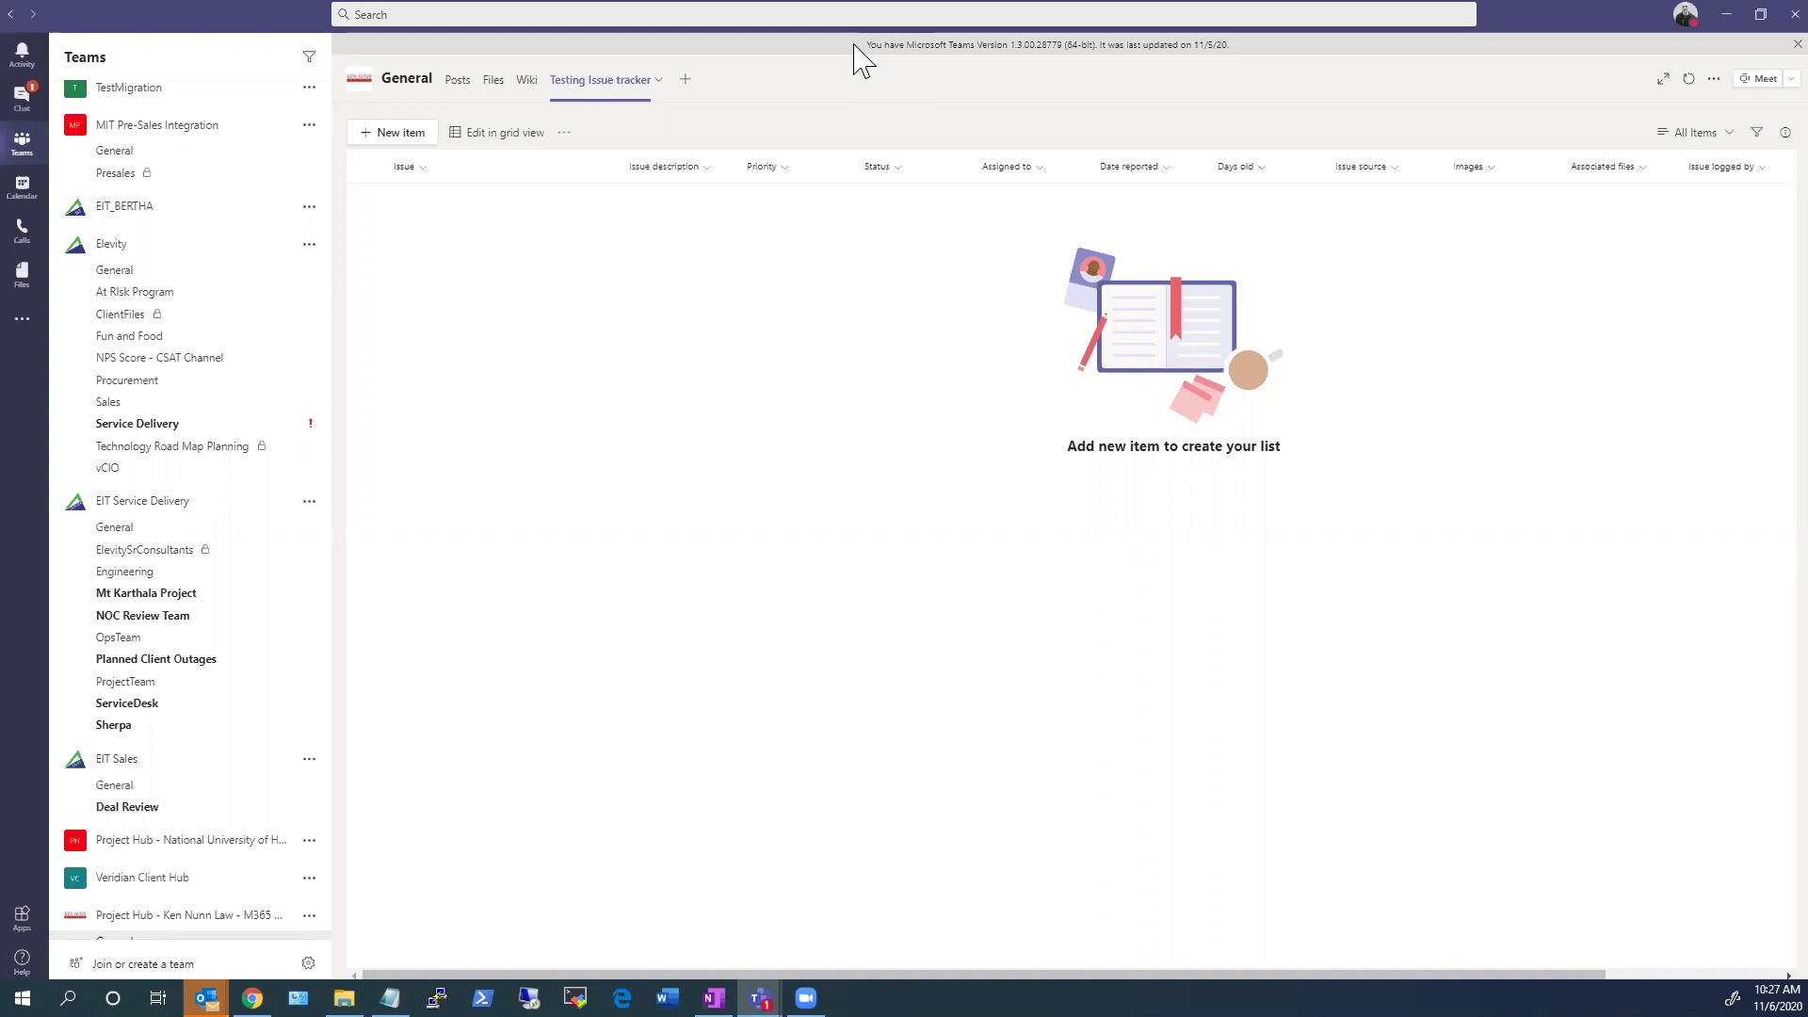
{"action": "left_click_drag", "start_coordinate": [1005, 44], "coordinate": [1240, 56]}
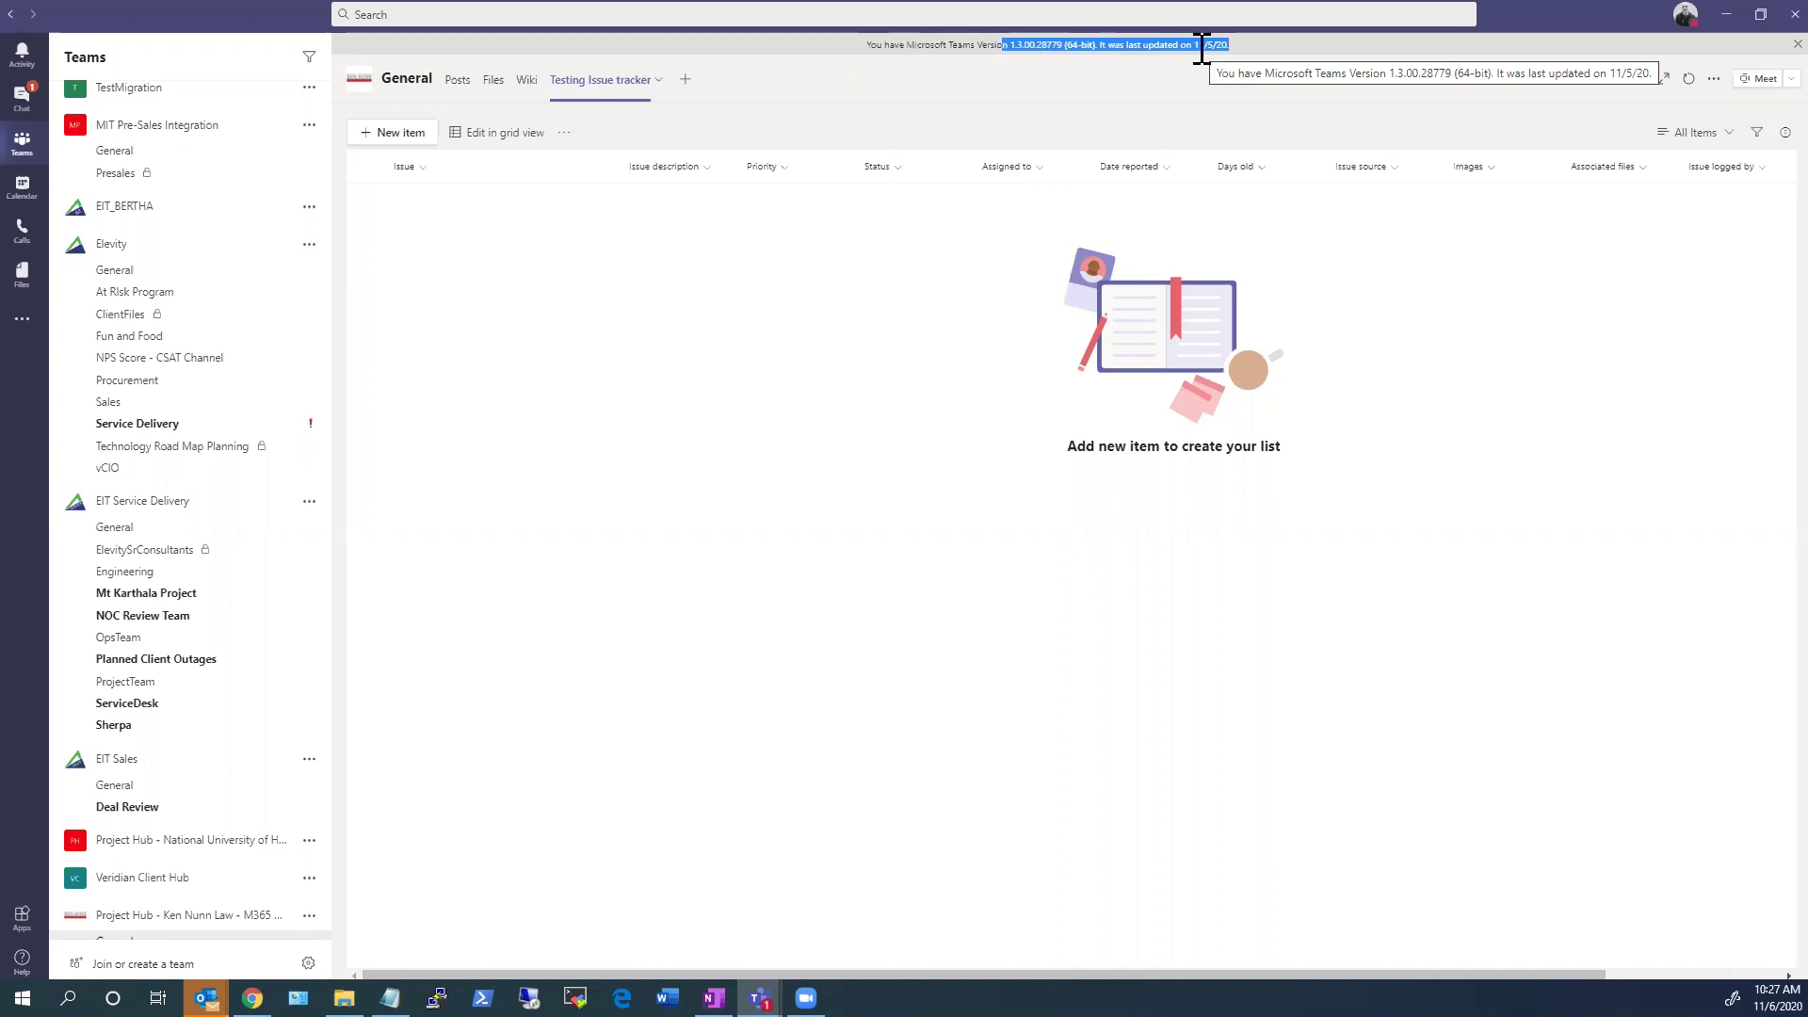
{"action": "left_click", "coordinate": [1304, 45]}
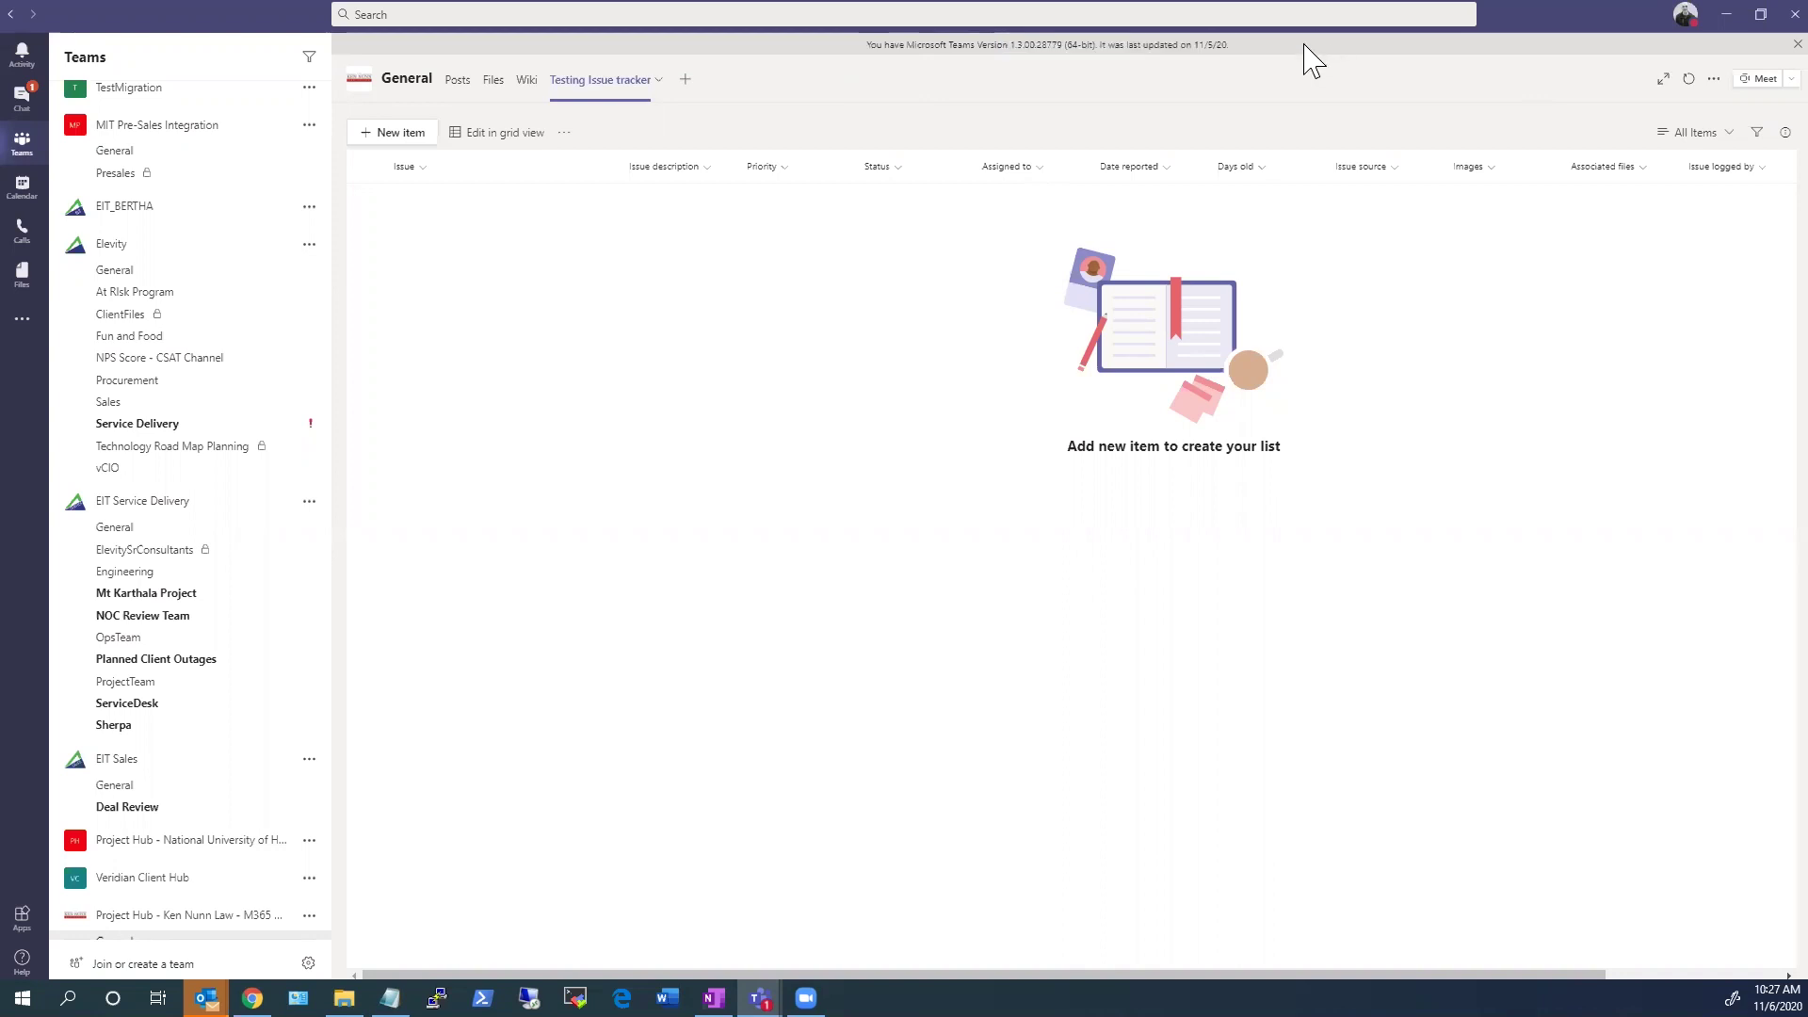
{"action": "left_click", "coordinate": [1760, 45]}
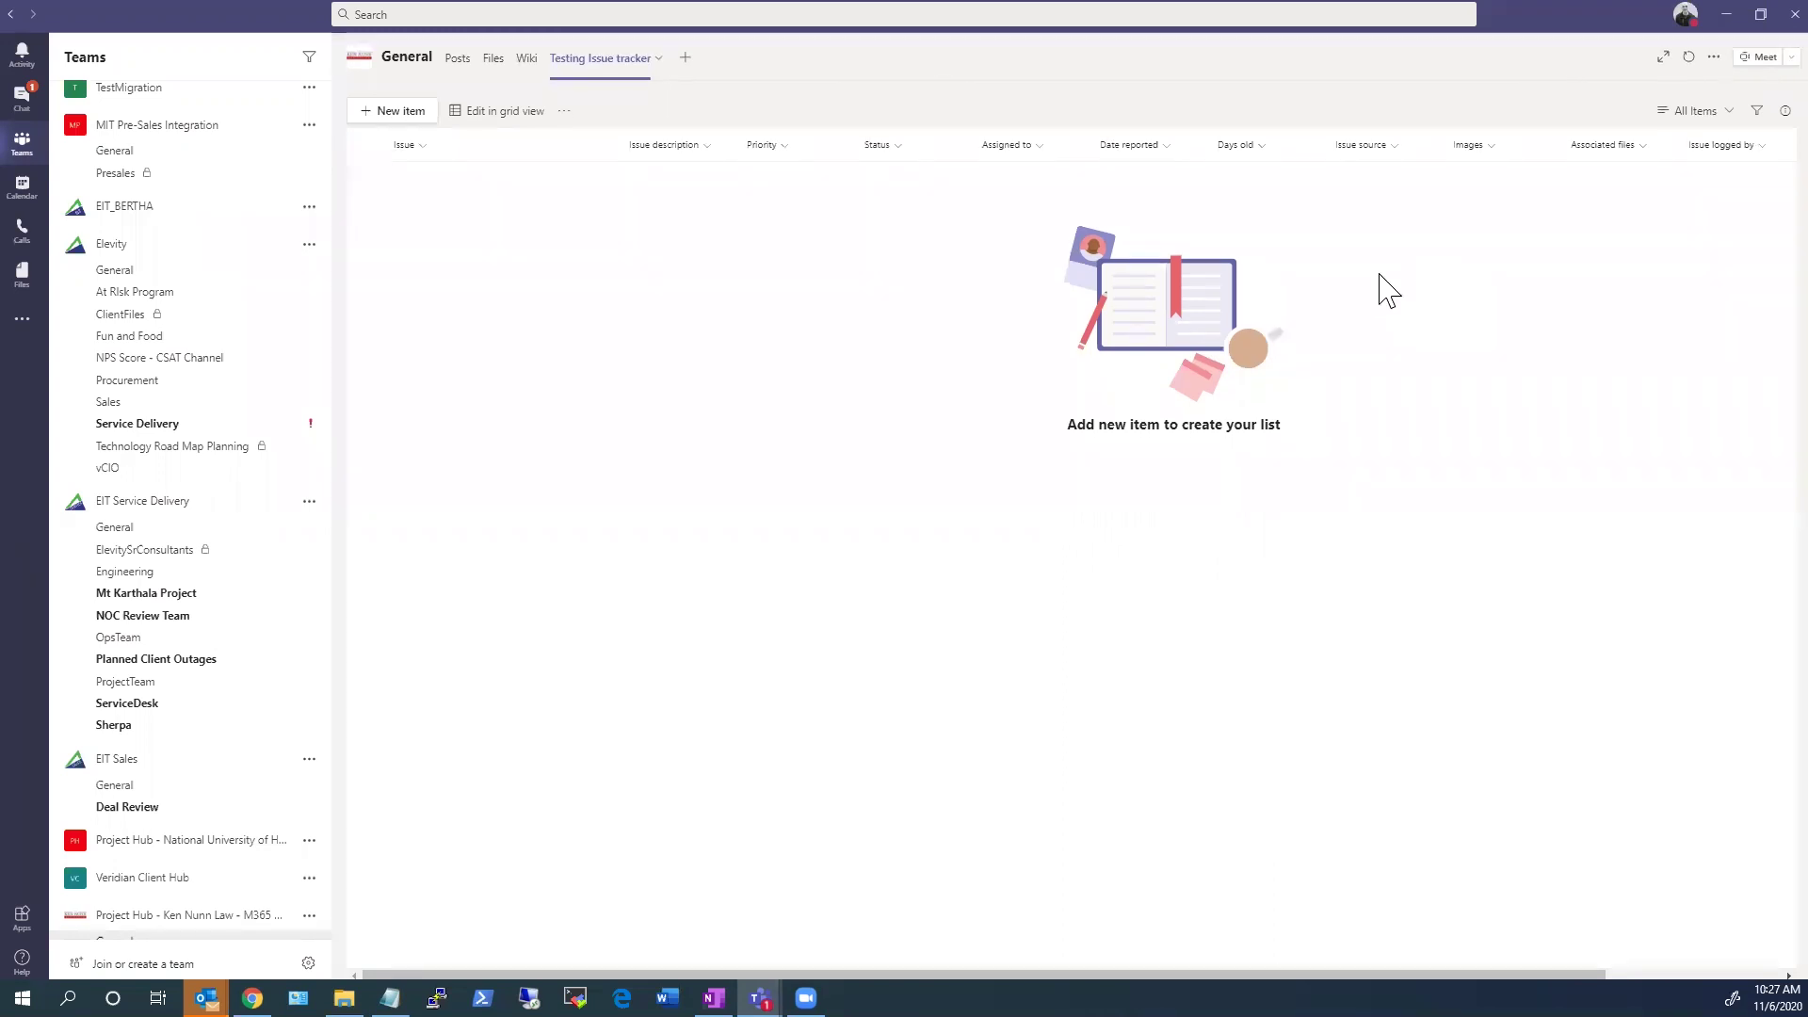